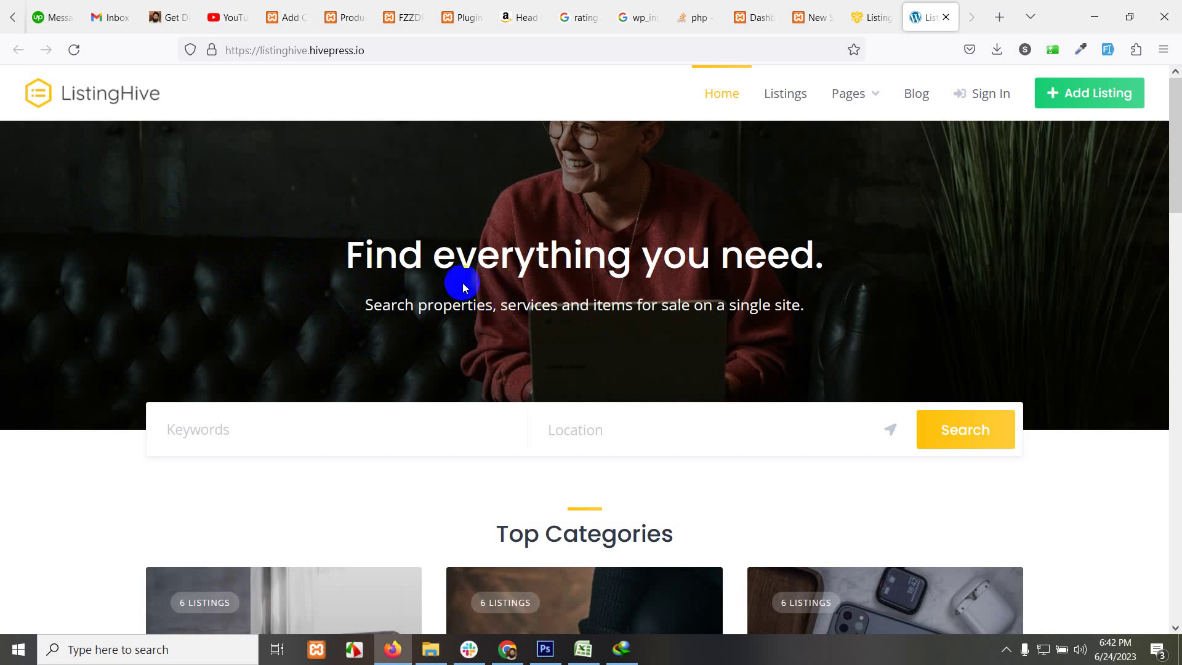
# Scroll up and down through the currently open browser page
pyautogui.click(80, 111)
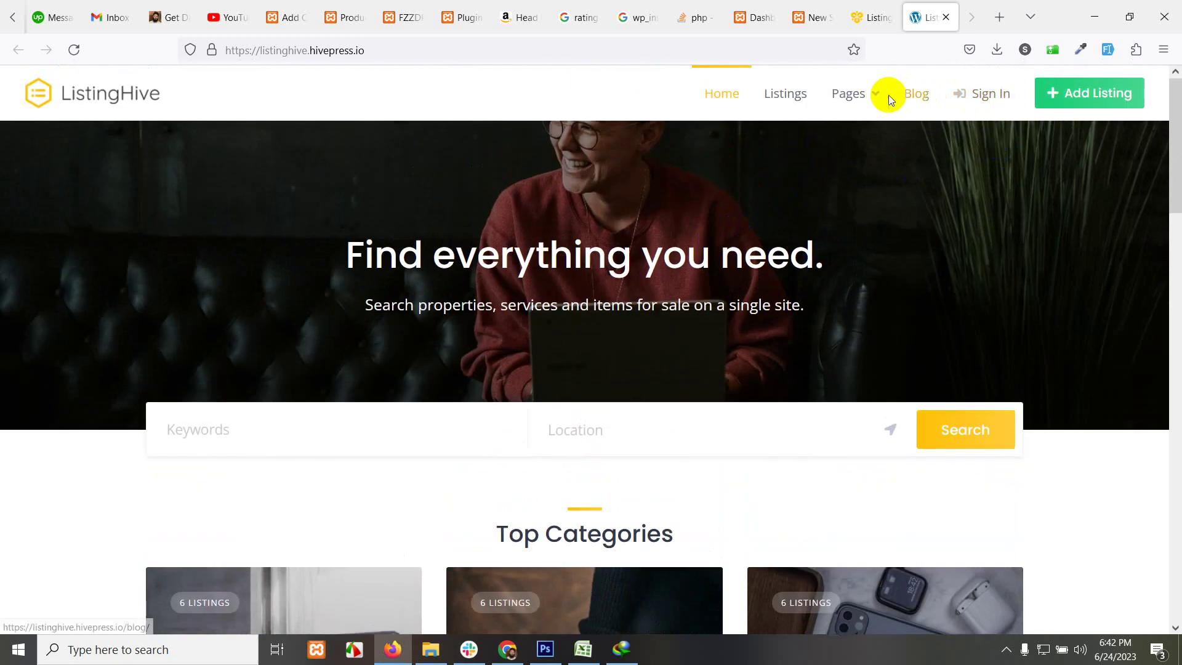
pyautogui.scroll(-3, 625, 264)
pyautogui.scroll(3, 578, 287)
pyautogui.scroll(-6, 483, 262)
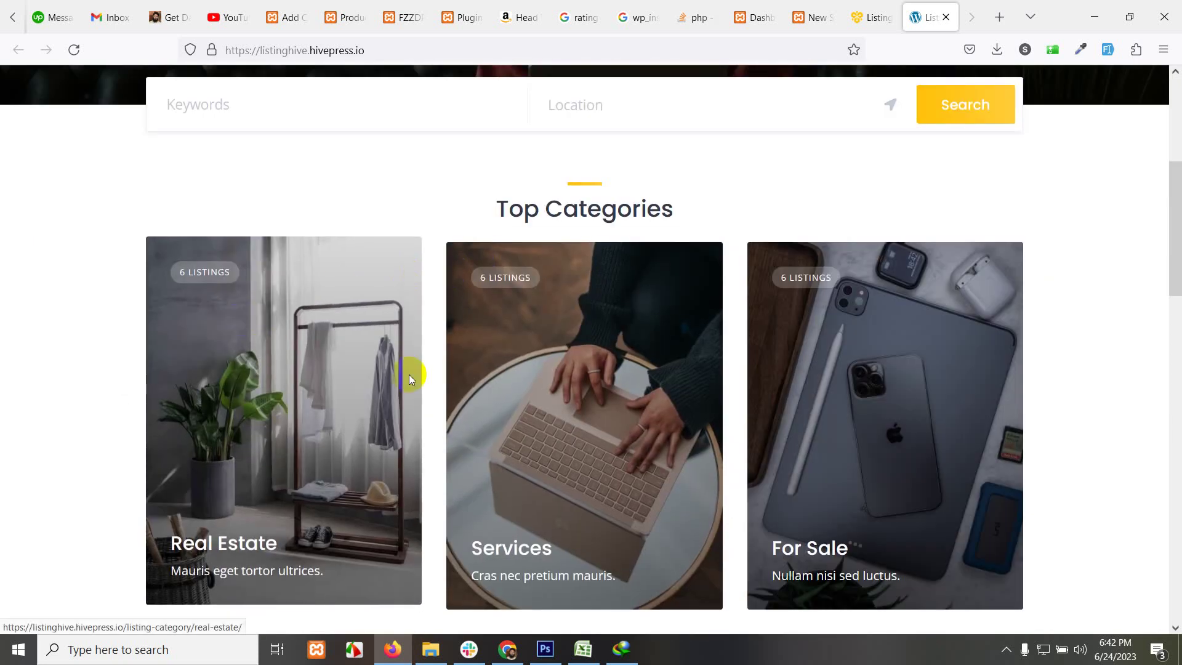
pyautogui.scroll(-8, 868, 377)
pyautogui.scroll(-4, 336, 304)
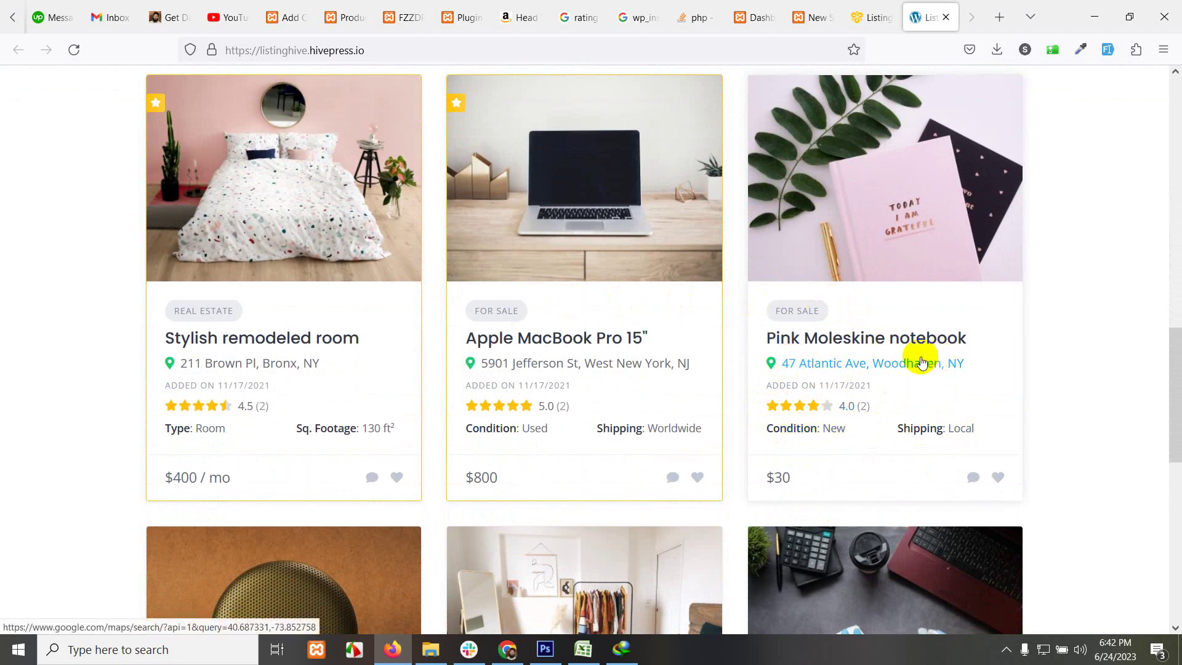
pyautogui.scroll(-3, 634, 378)
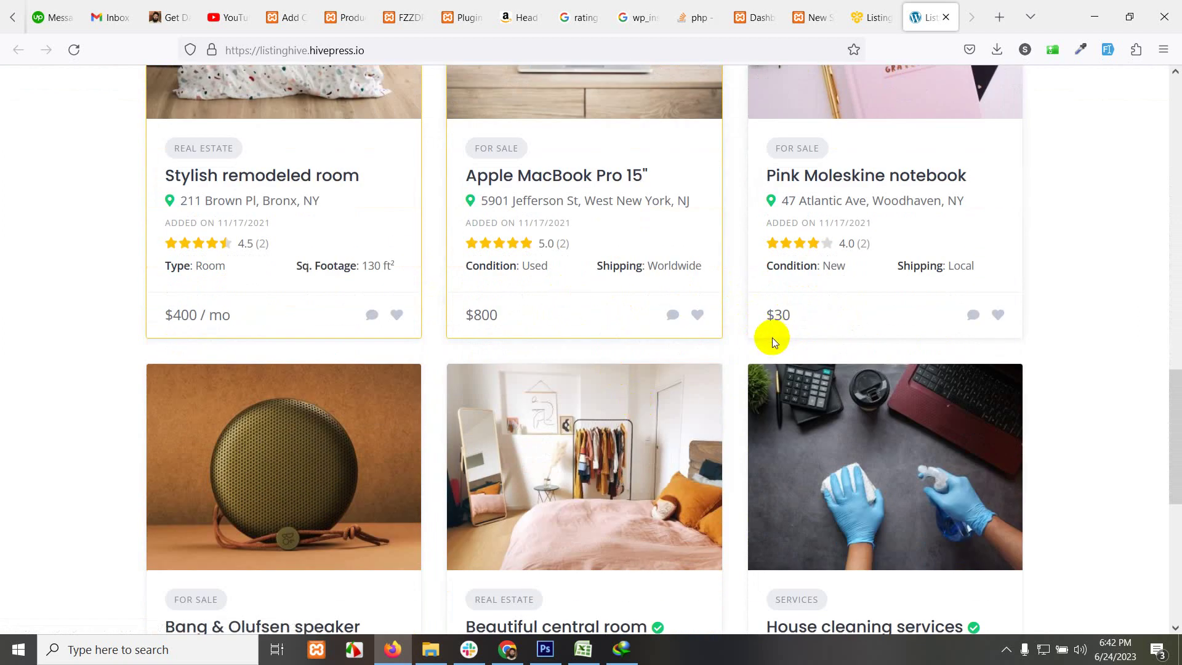
pyautogui.scroll(-5, 634, 338)
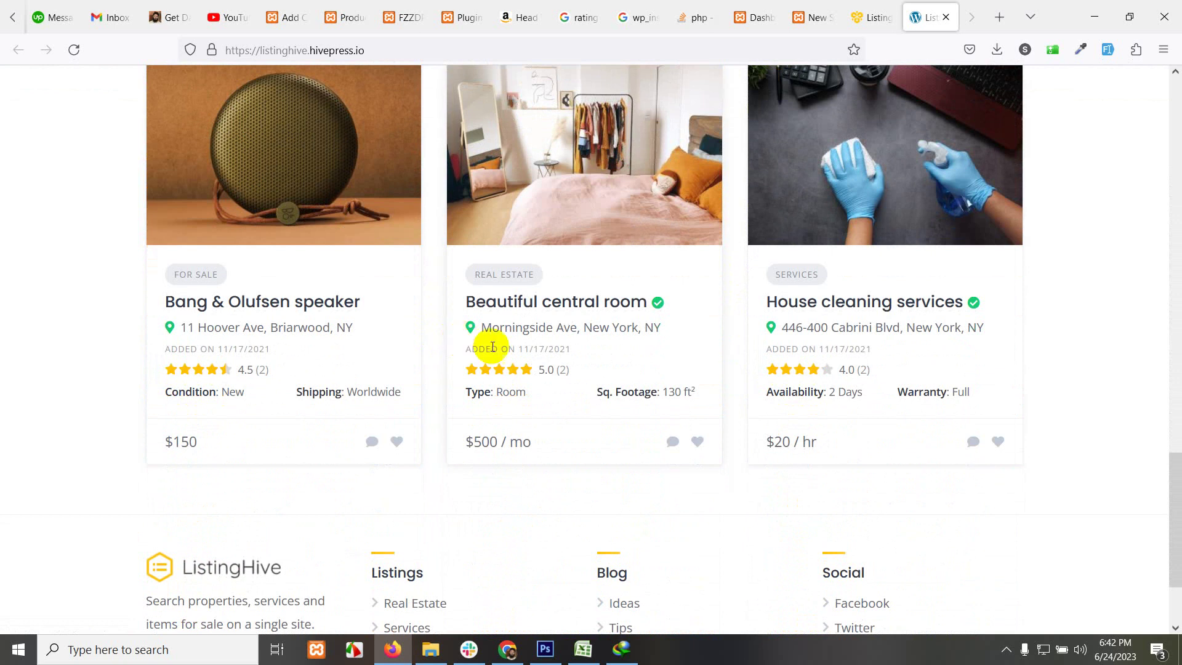
pyautogui.scroll(-2, 564, 365)
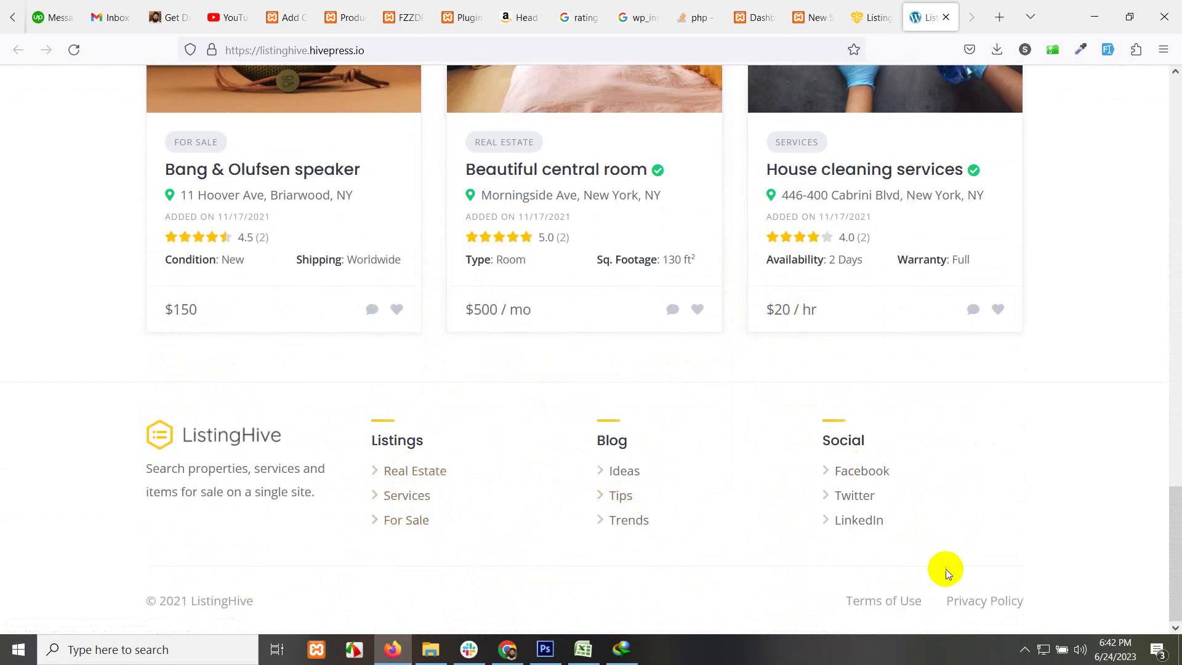
pyautogui.scroll(20, 568, 509)
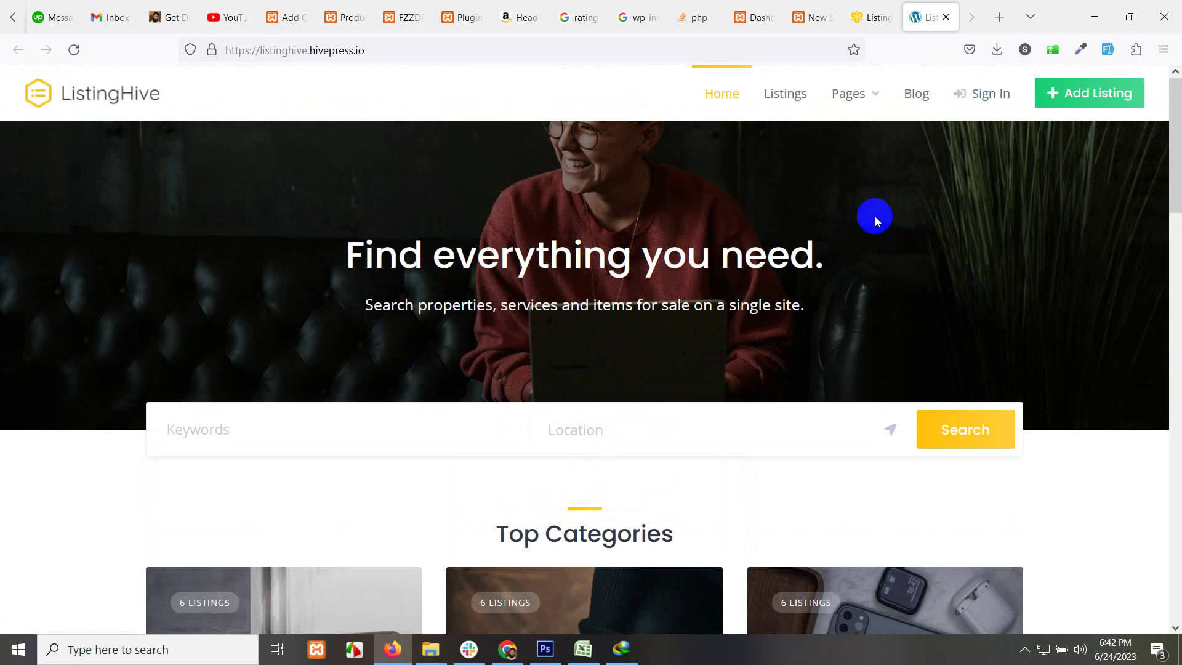
pyautogui.moveTo(878, 92)
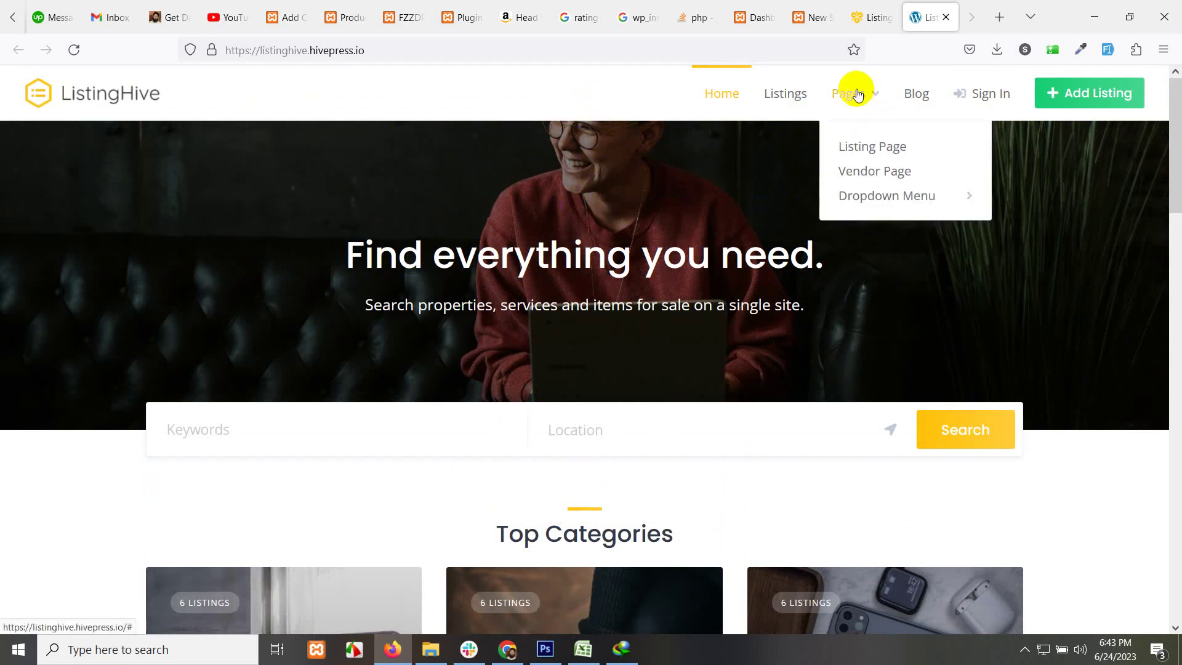
pyautogui.moveTo(884, 195)
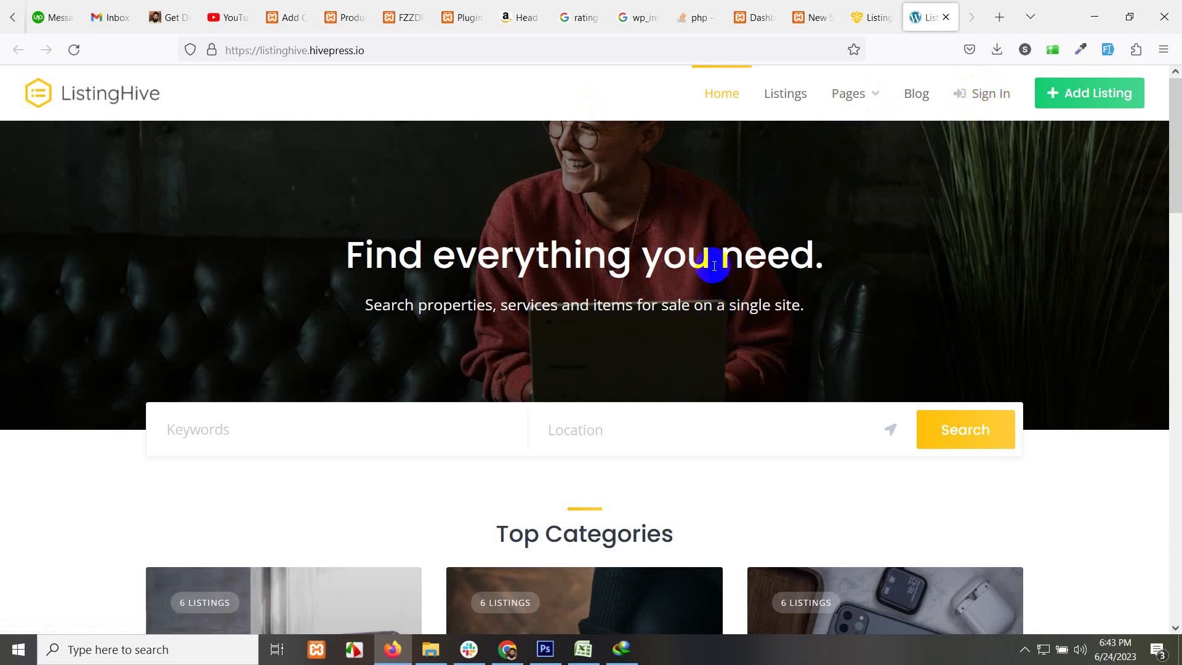
# Switch to the localhost New Site tab showing its Hello world! post
pyautogui.click(799, 5)
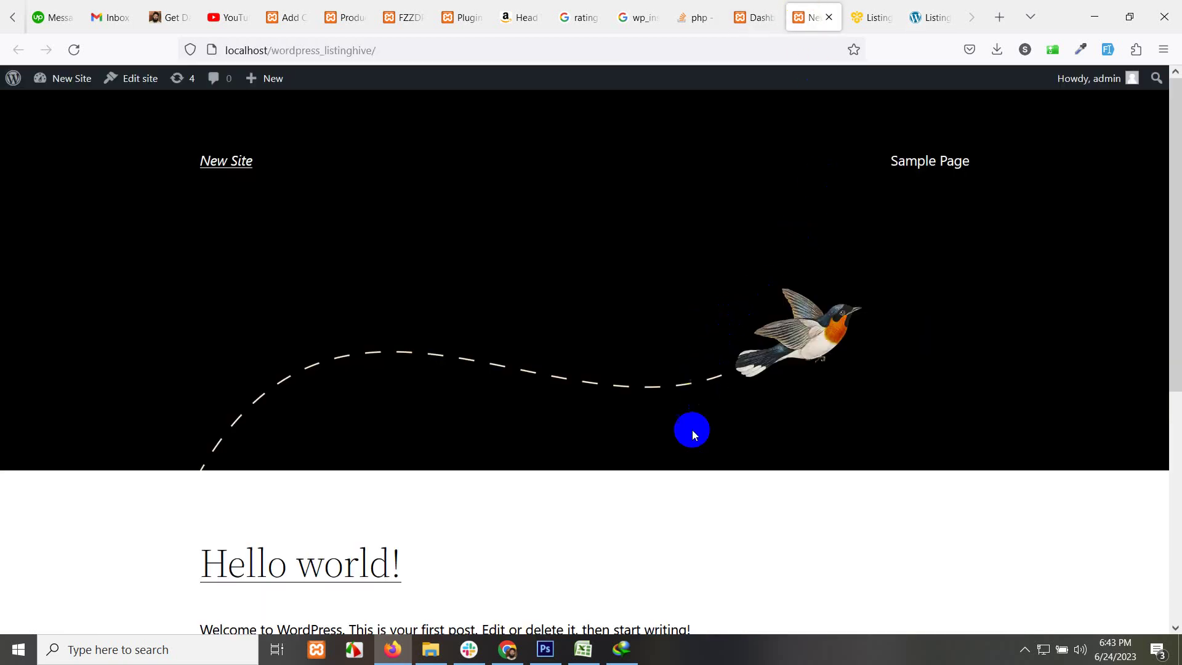
pyautogui.scroll(-5, 623, 393)
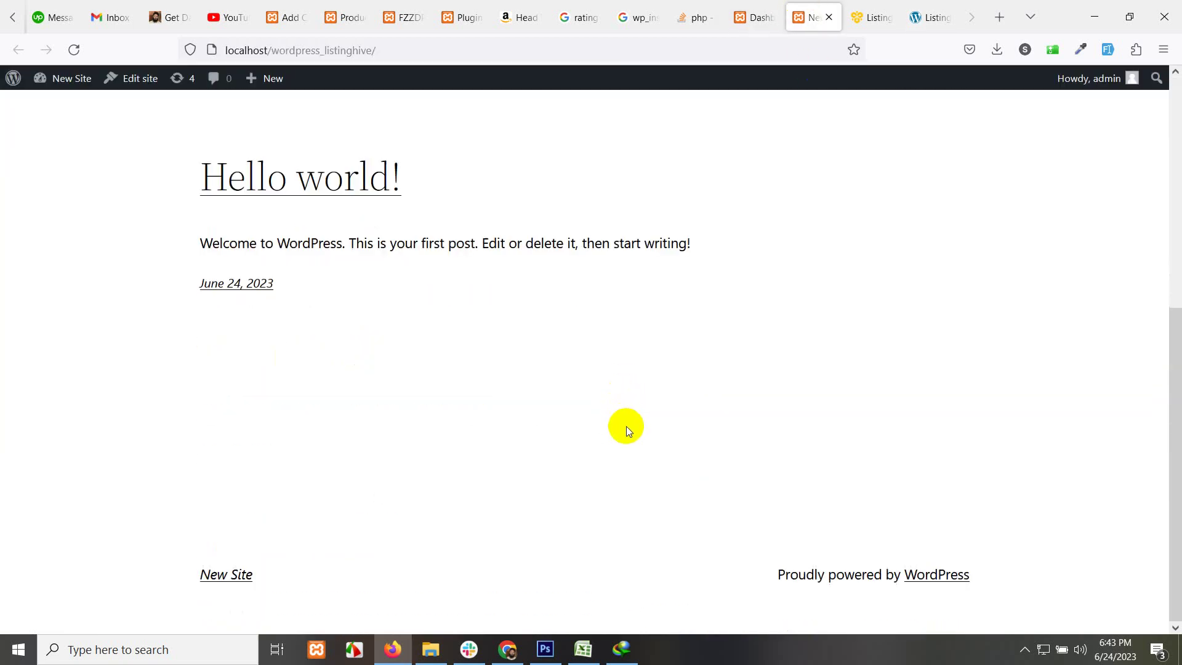
pyautogui.scroll(5, 625, 425)
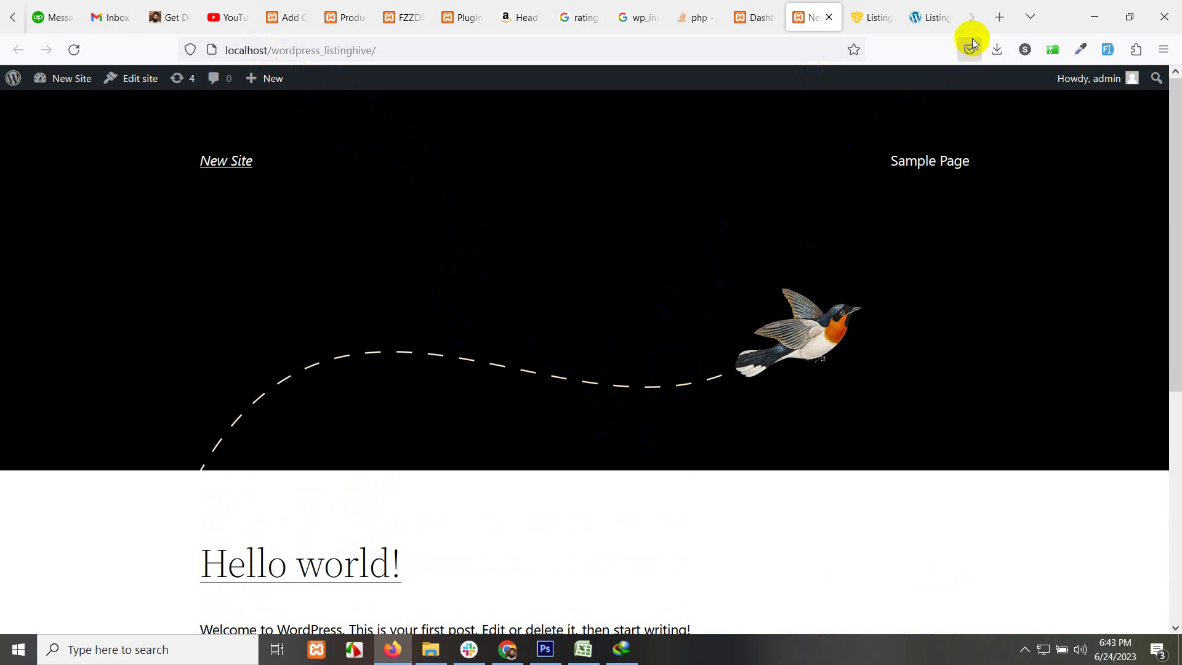
pyautogui.click(997, 17)
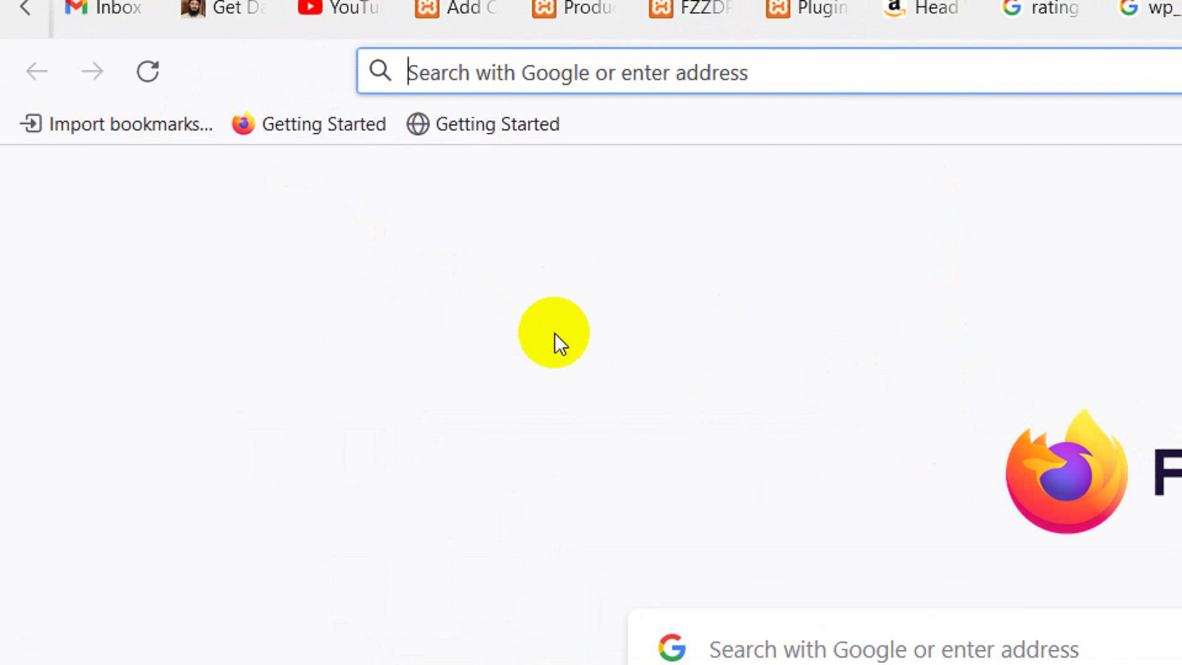
pyautogui.write('www.list')
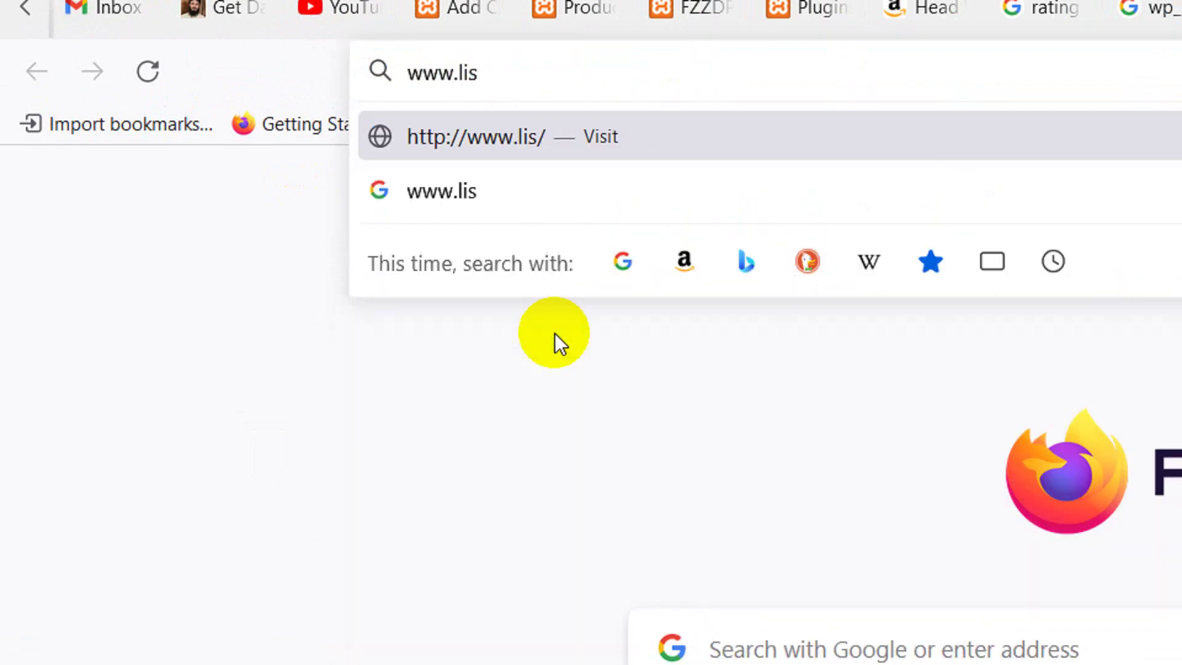
pyautogui.press('BackSpace')
pyautogui.press('BackSpace')
pyautogui.press('BackSpace')
pyautogui.press('BackSpace')
pyautogui.write('hivepress.co')
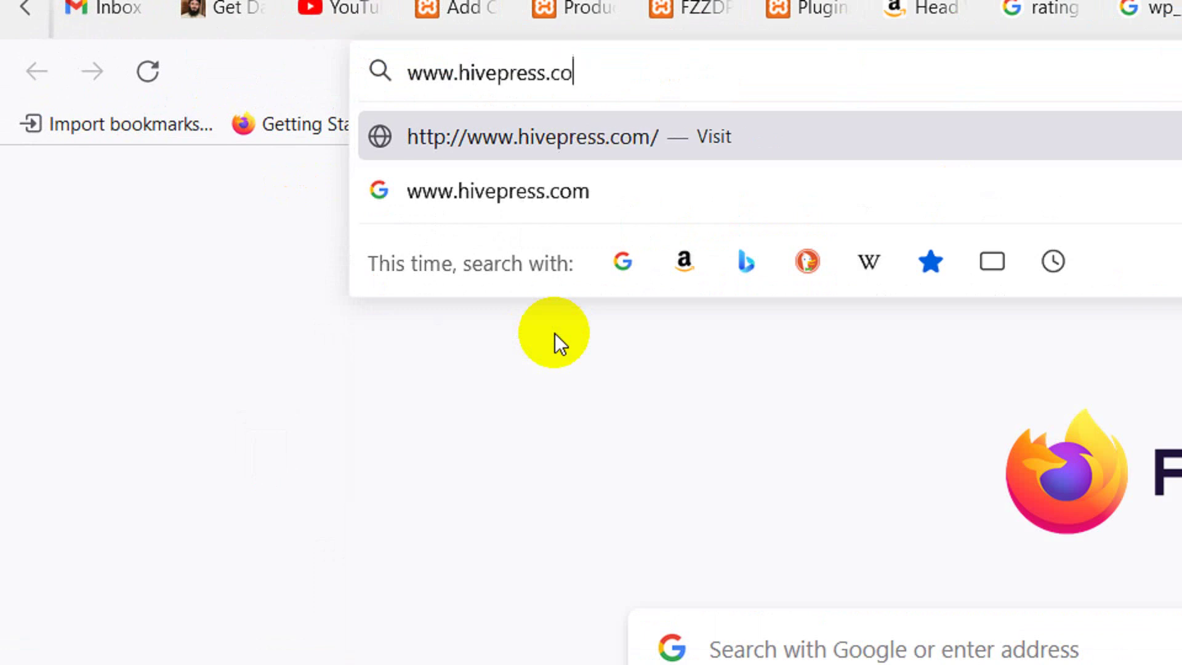
pyautogui.press('BackSpace')
pyautogui.press('BackSpace')
pyautogui.write('io')
pyautogui.press('Return')
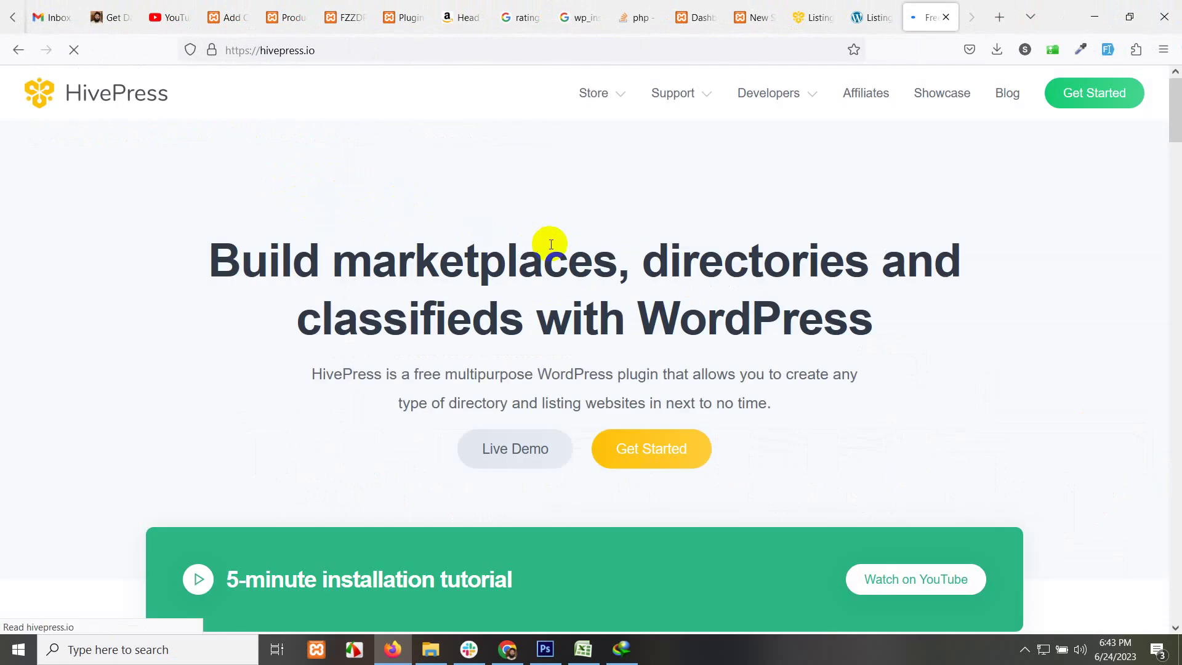
# Open the Themes page from the HivePress Store menu
pyautogui.scroll(-5, 609, 408)
pyautogui.scroll(-5, 603, 405)
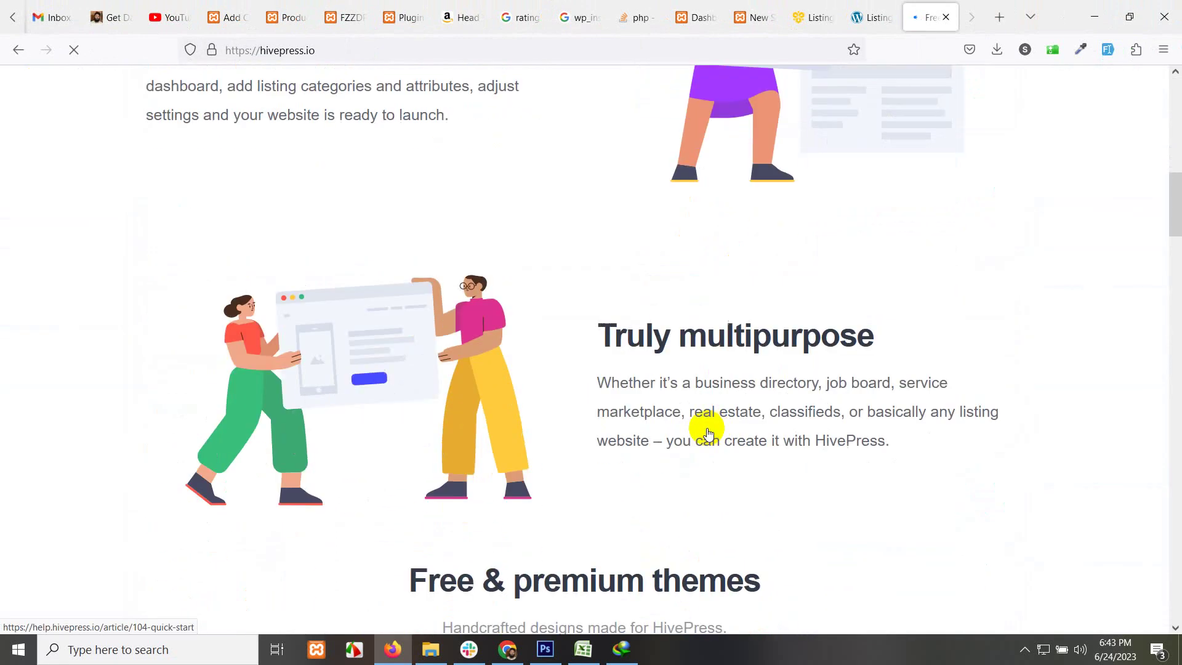
pyautogui.scroll(6, 668, 417)
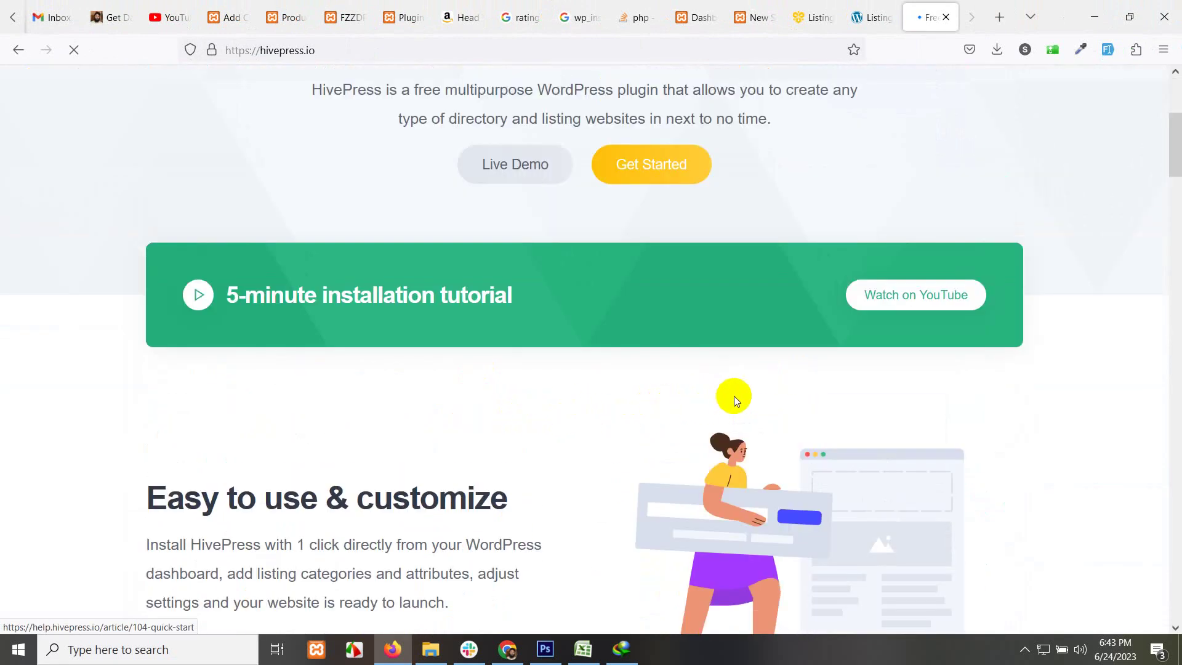
pyautogui.scroll(5, 730, 393)
pyautogui.moveTo(572, 93)
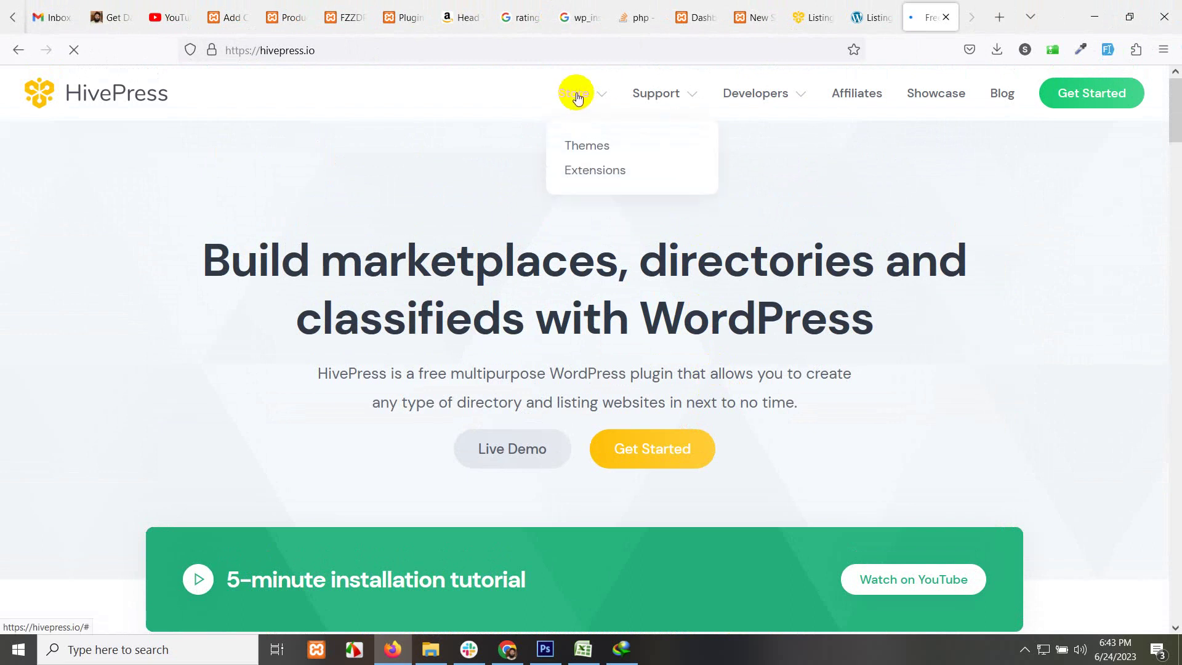
pyautogui.click(587, 147)
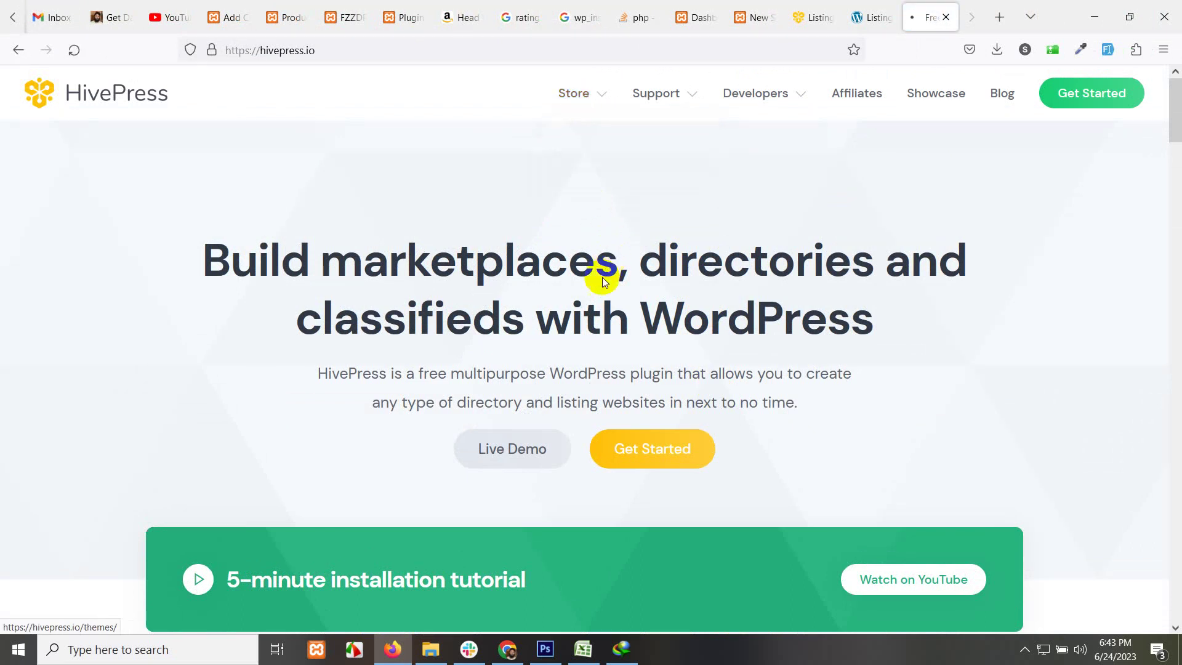
# Scroll the themes catalogue to the free ListingHive theme card
pyautogui.scroll(-5, 749, 409)
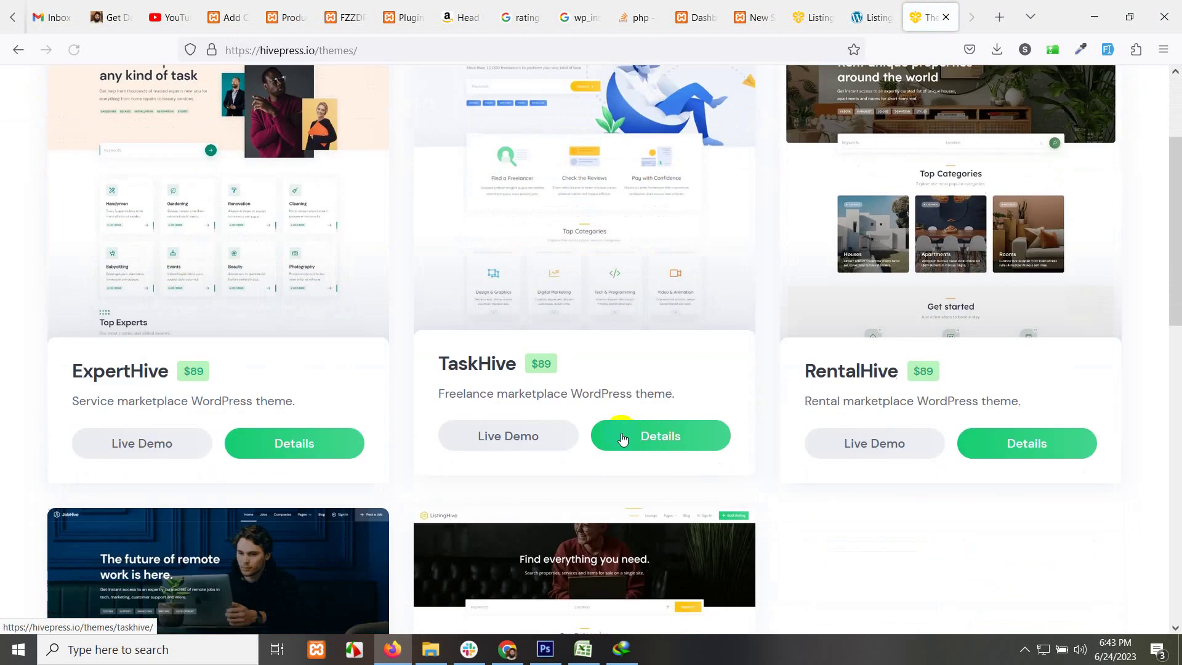
pyautogui.scroll(-4, 165, 496)
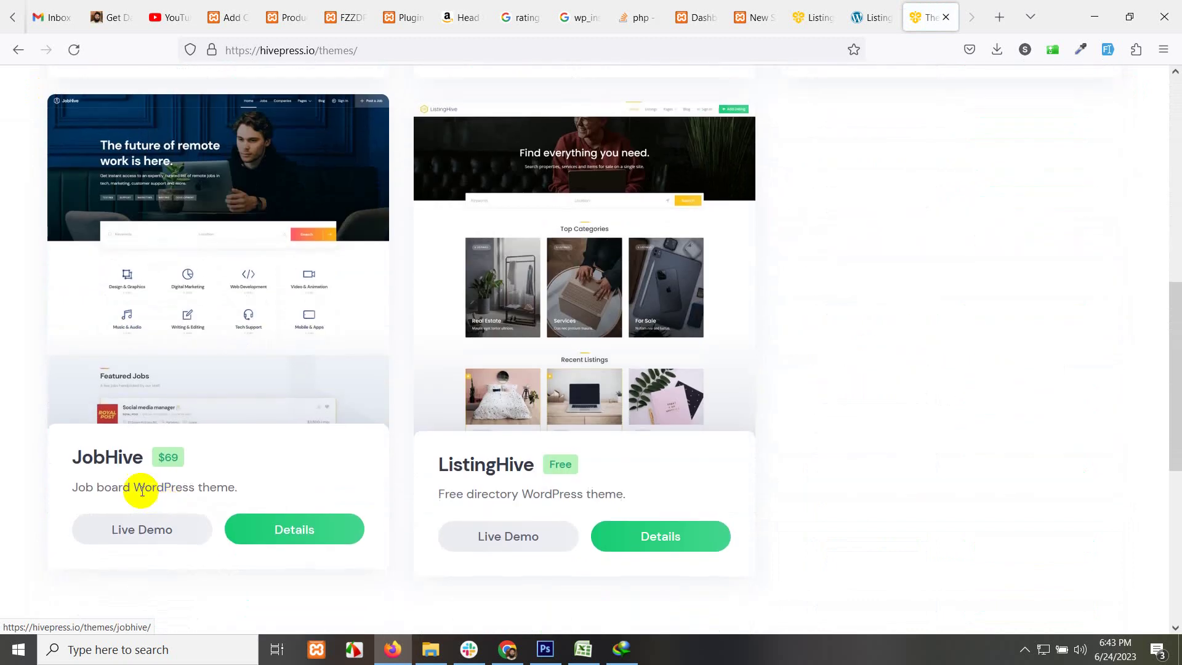
pyautogui.scroll(8, 300, 463)
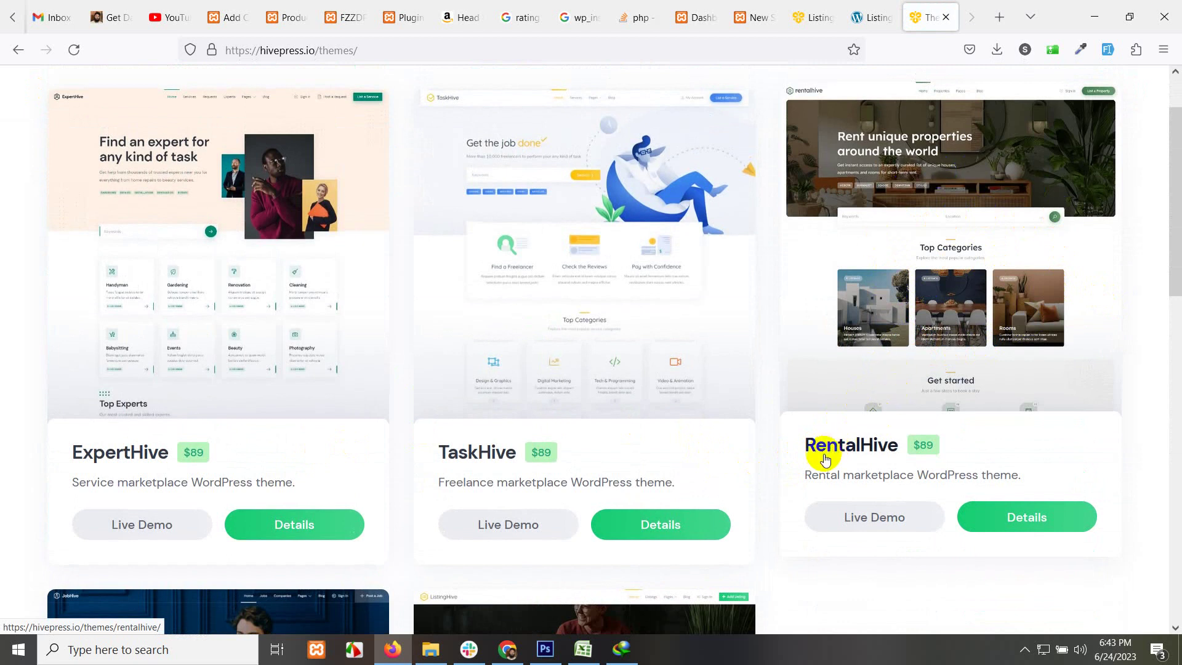
pyautogui.scroll(-3, 994, 457)
pyautogui.scroll(-7, 911, 454)
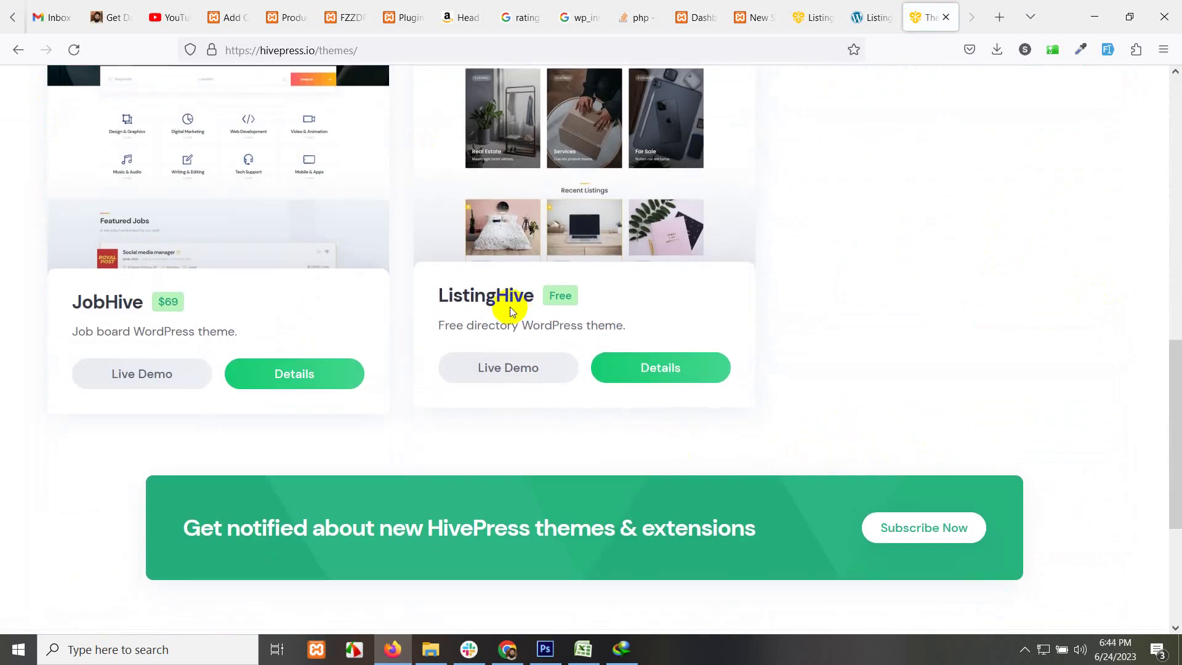
pyautogui.scroll(3, 554, 394)
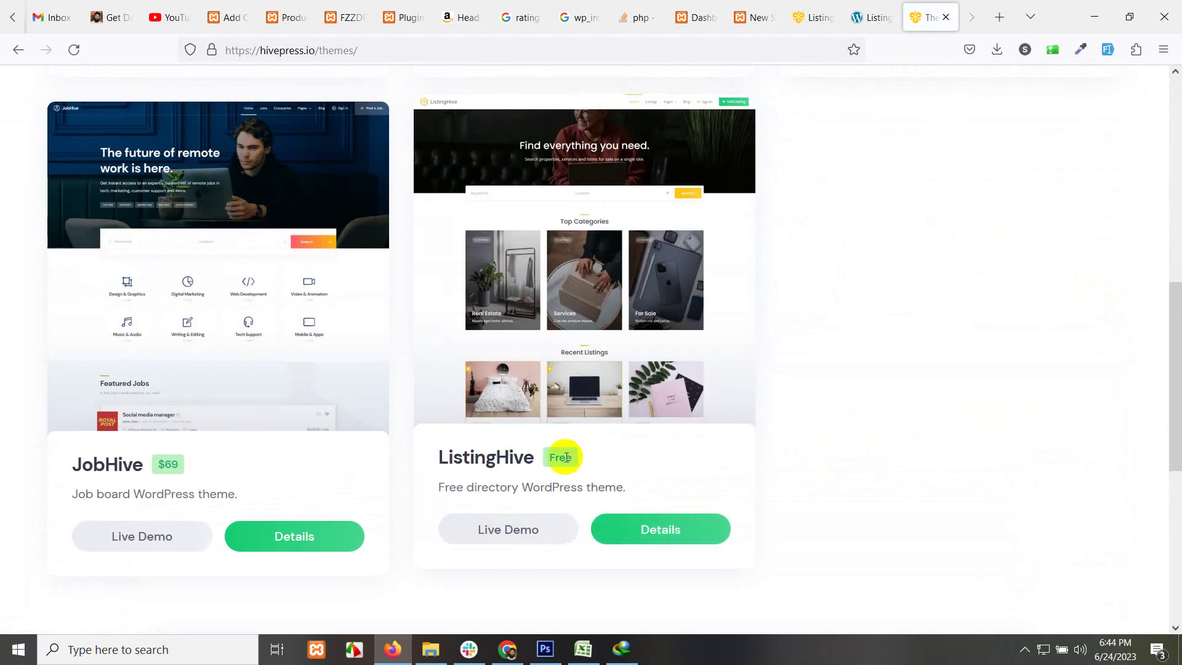
pyautogui.scroll(5, 647, 356)
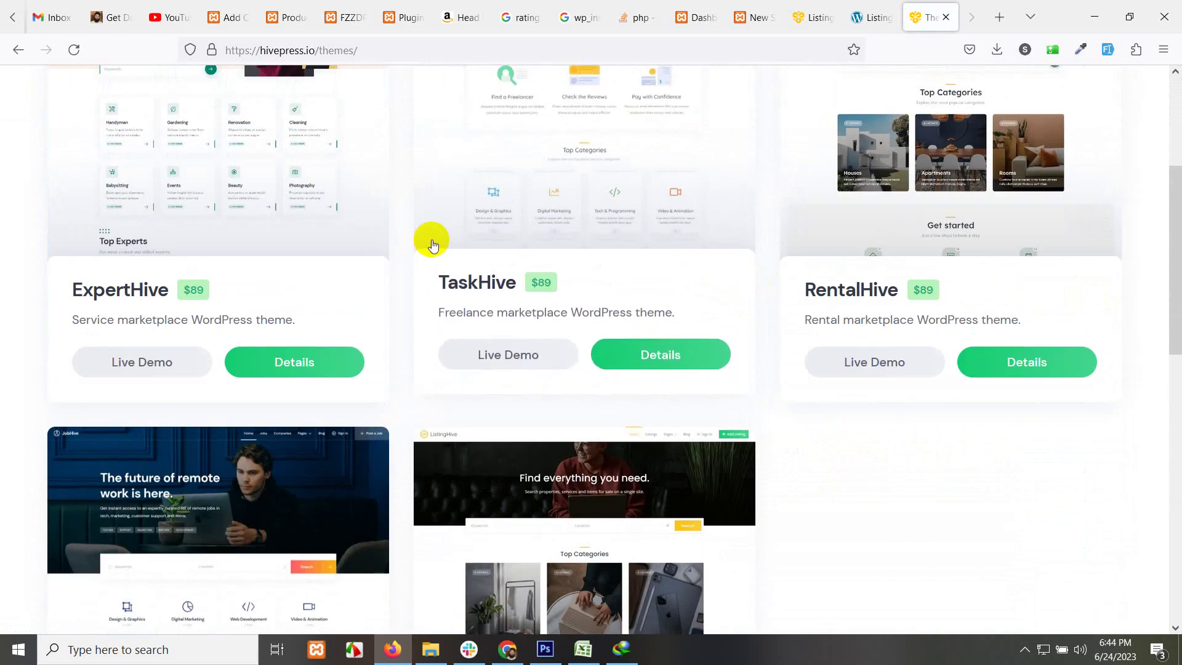
pyautogui.scroll(-8, 559, 318)
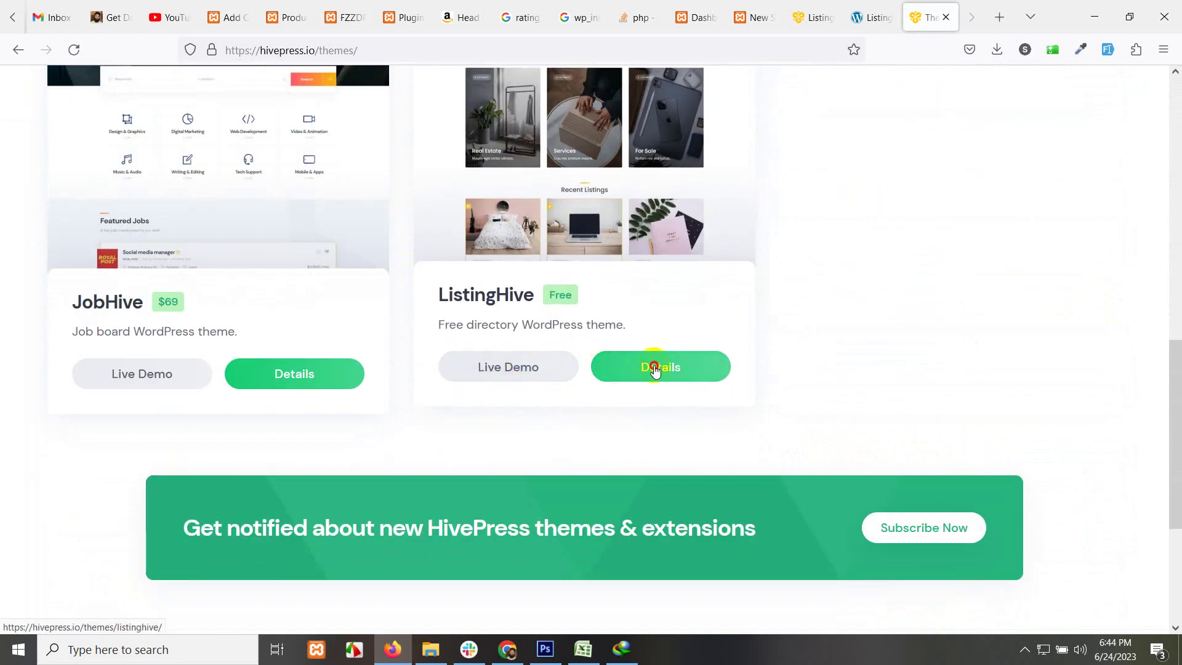
# Browse the ListingHive details page and live demo, then view its WordPress.org listing
pyautogui.click(655, 369)
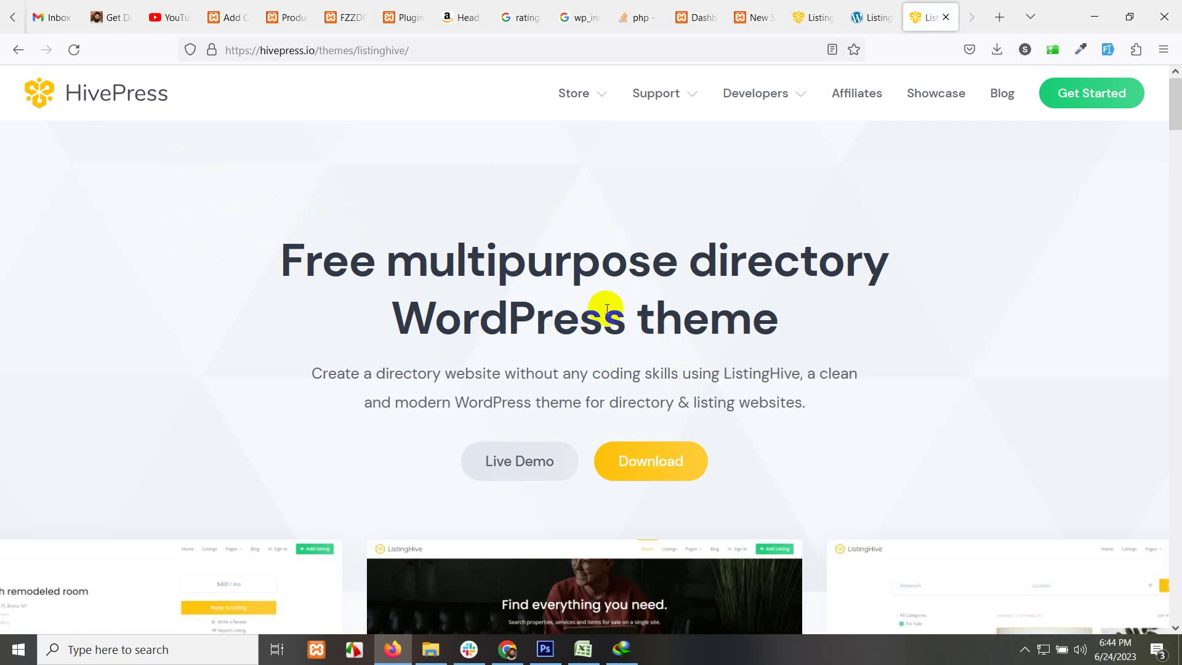
pyautogui.scroll(-2, 647, 345)
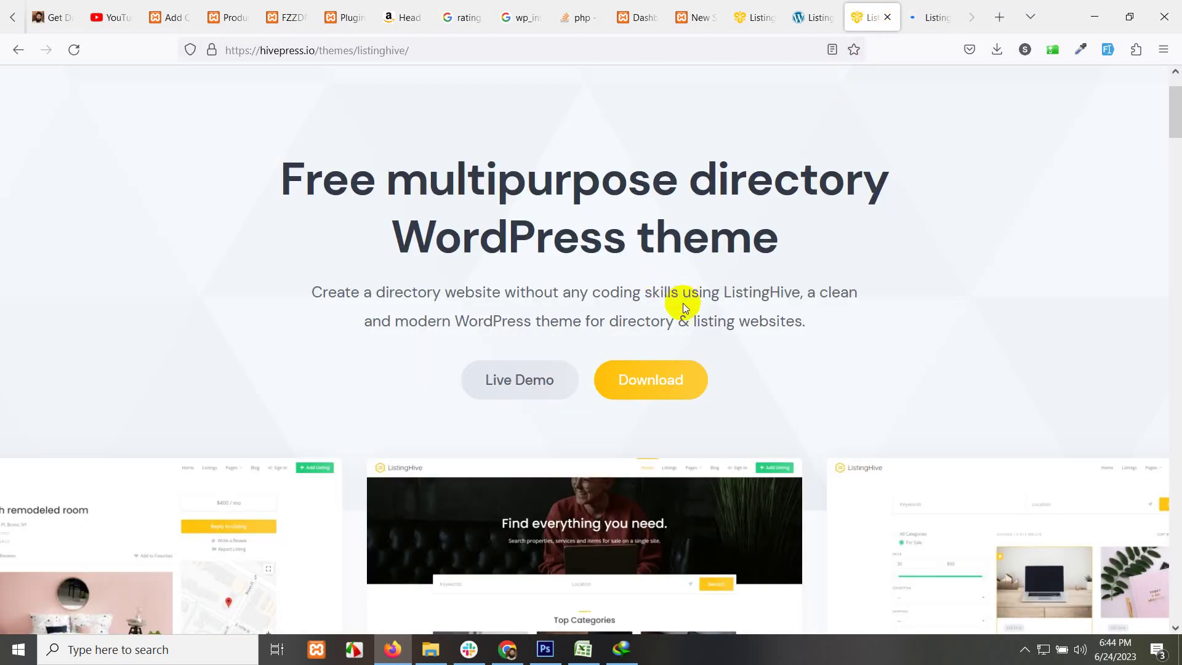
pyautogui.click(505, 394)
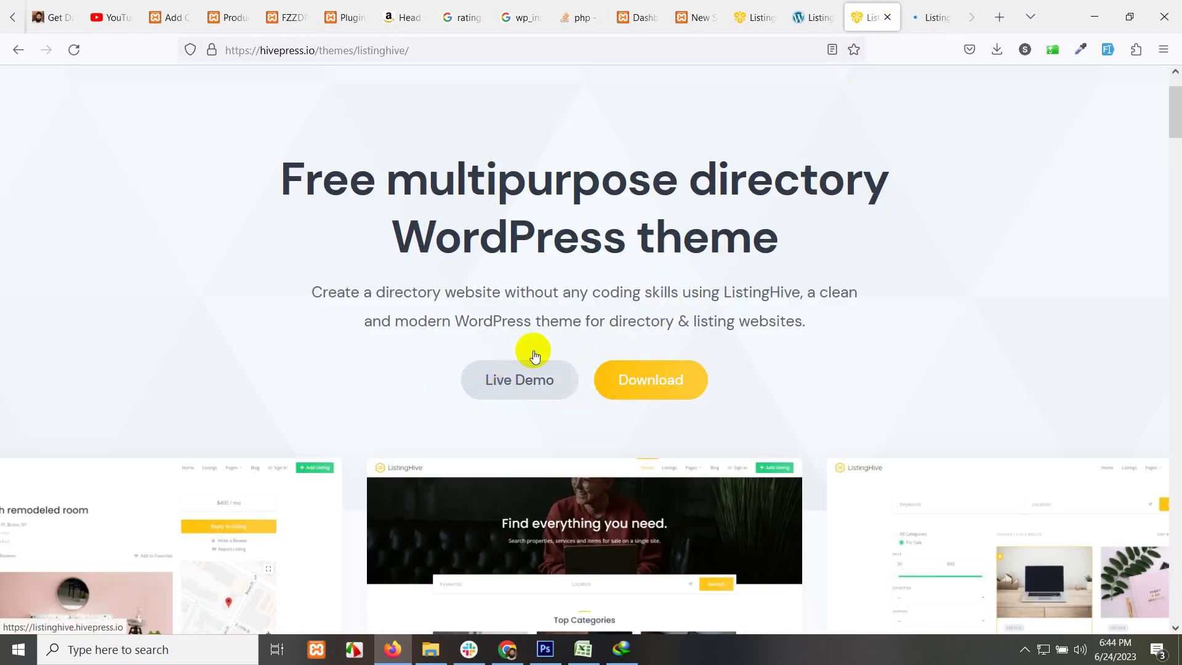
pyautogui.scroll(-7, 625, 409)
pyautogui.scroll(7, 611, 319)
pyautogui.scroll(-11, 593, 282)
pyautogui.scroll(11, 608, 308)
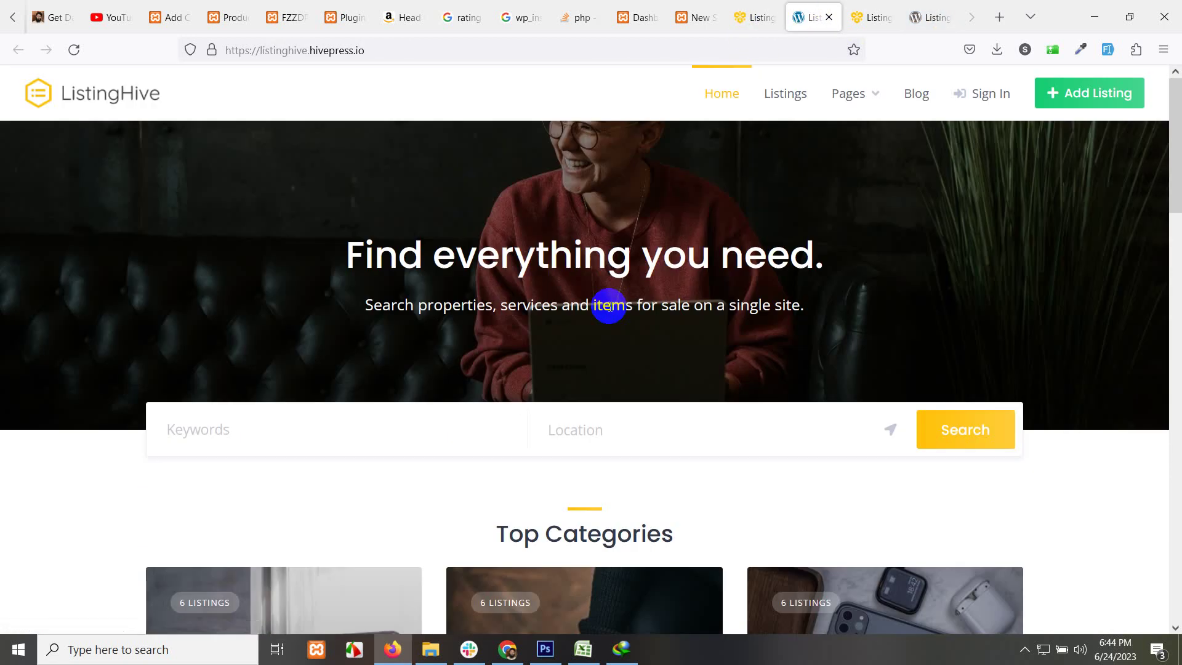
pyautogui.click(931, 18)
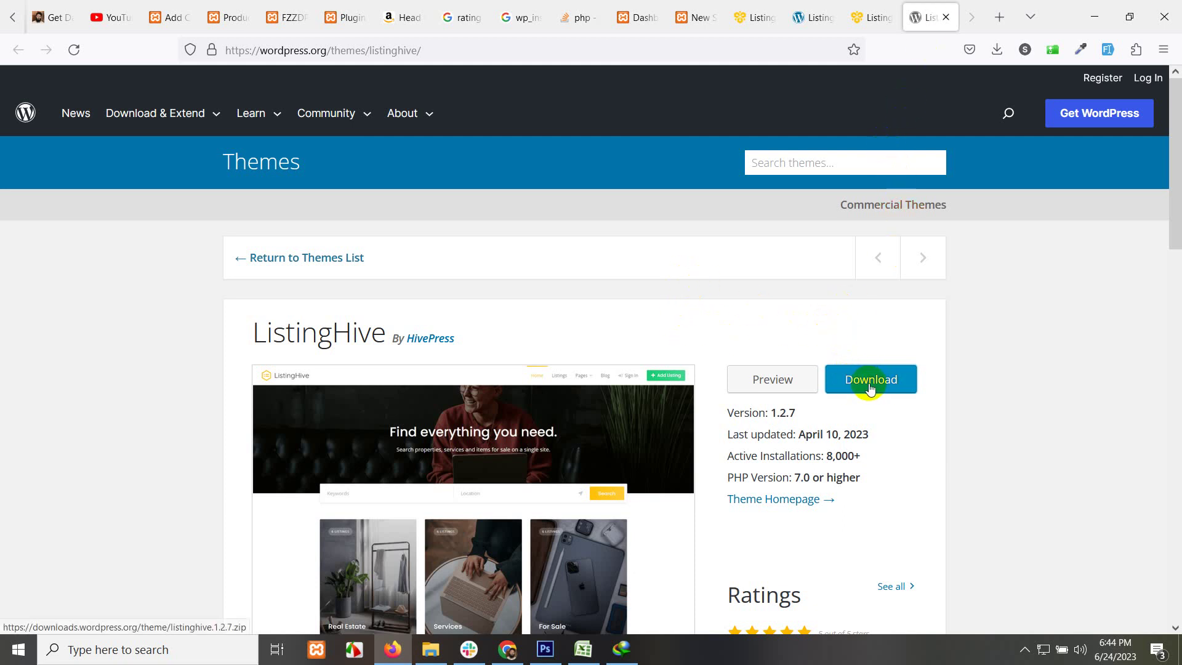
# Under Appearance > Themes, search 'listing' and install the ListingHive theme
pyautogui.click(644, 9)
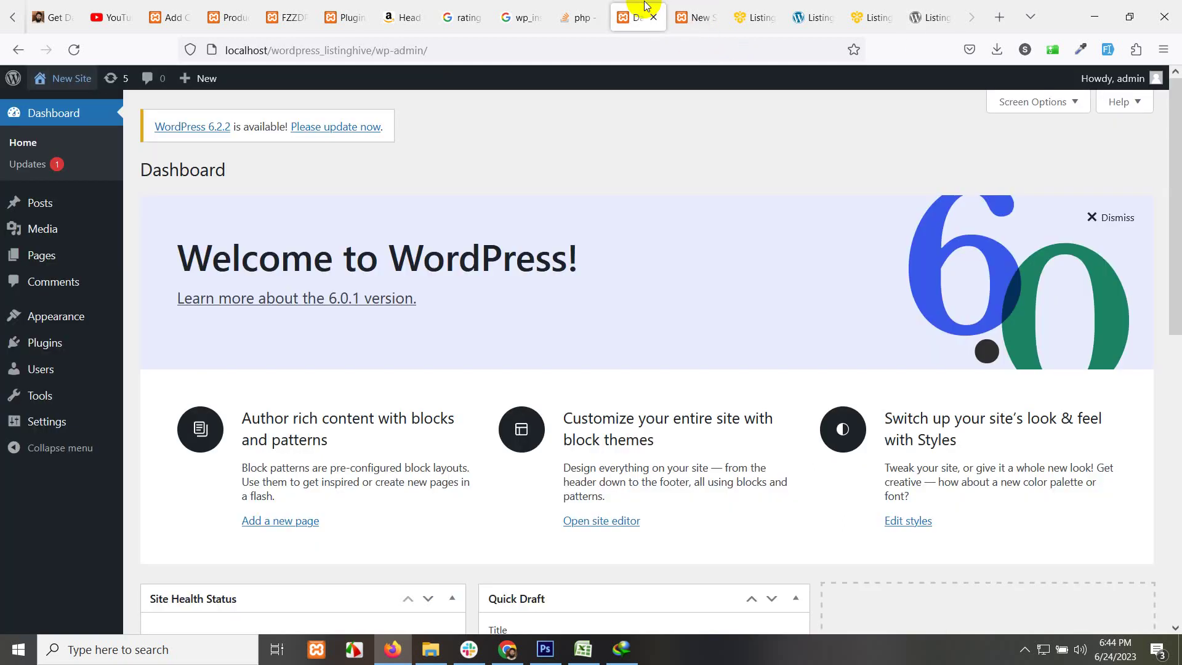
pyautogui.moveTo(109, 319)
pyautogui.click(151, 321)
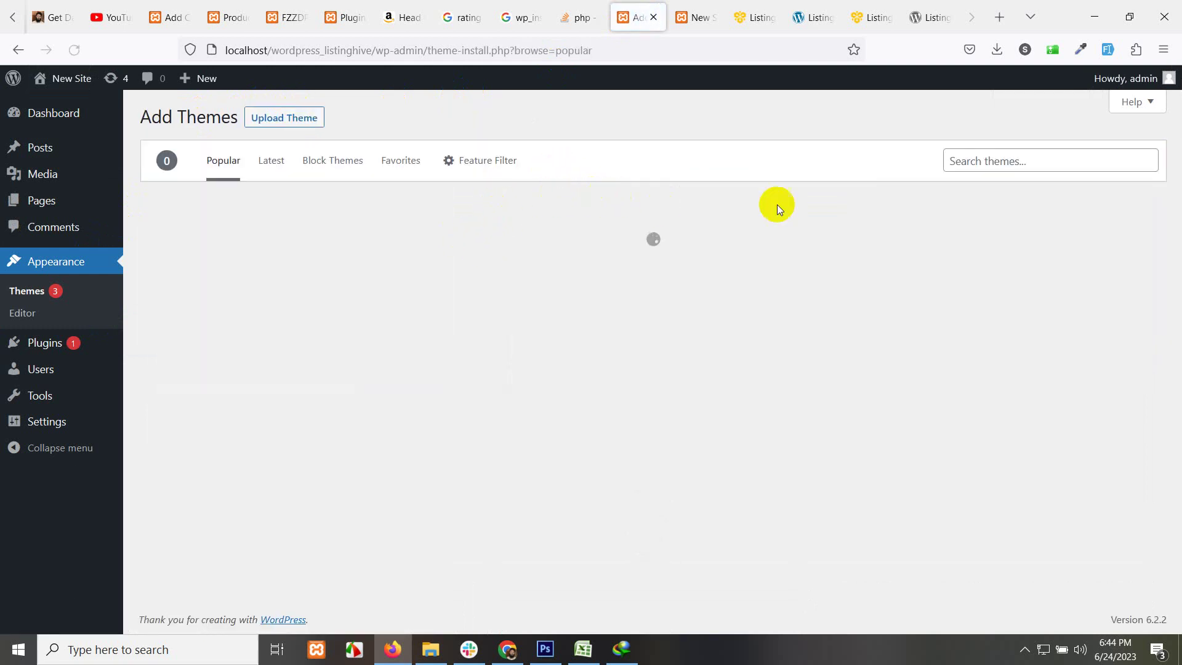
pyautogui.click(1032, 165)
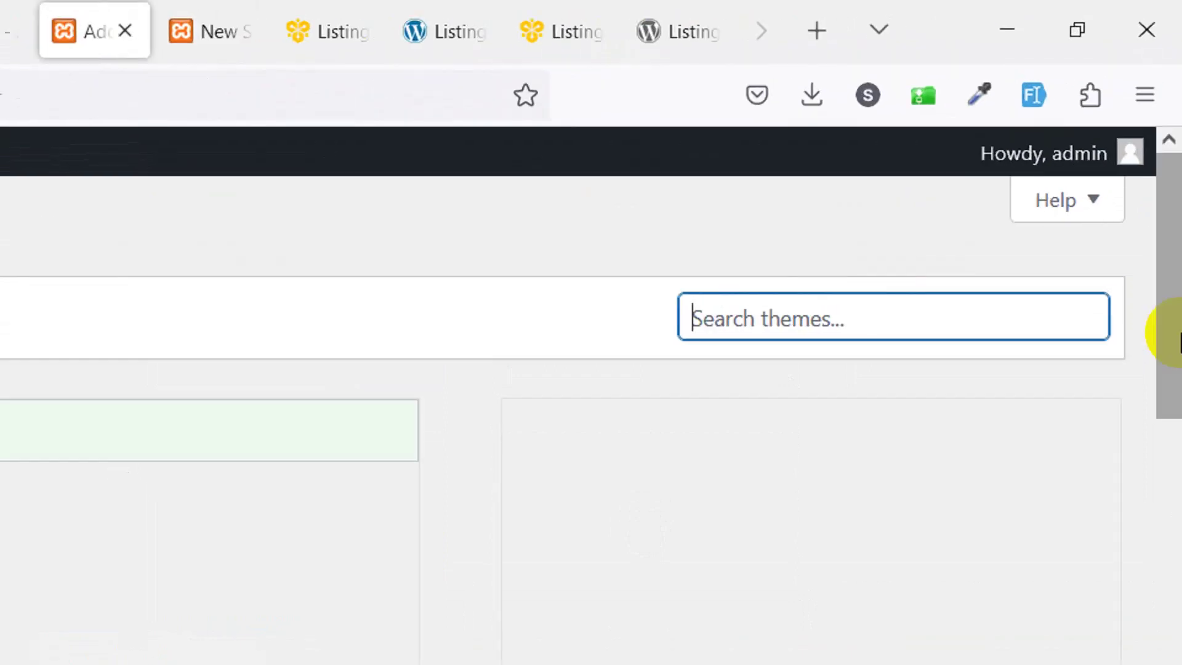
pyautogui.write('listinghive')
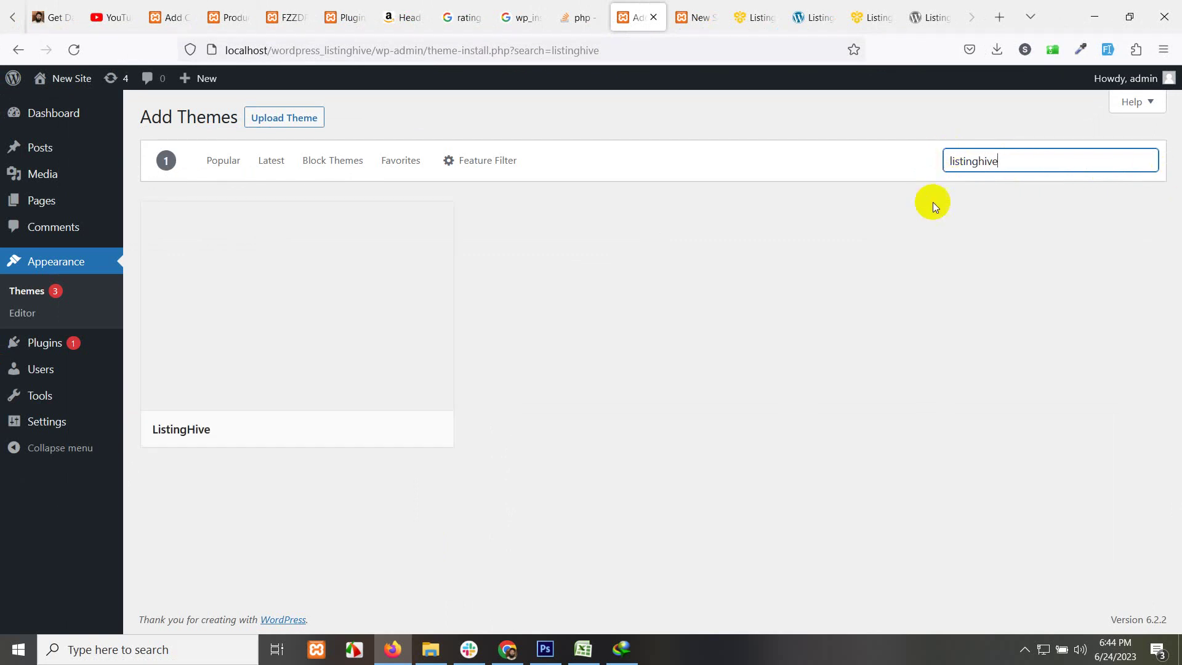
pyautogui.moveTo(340, 327)
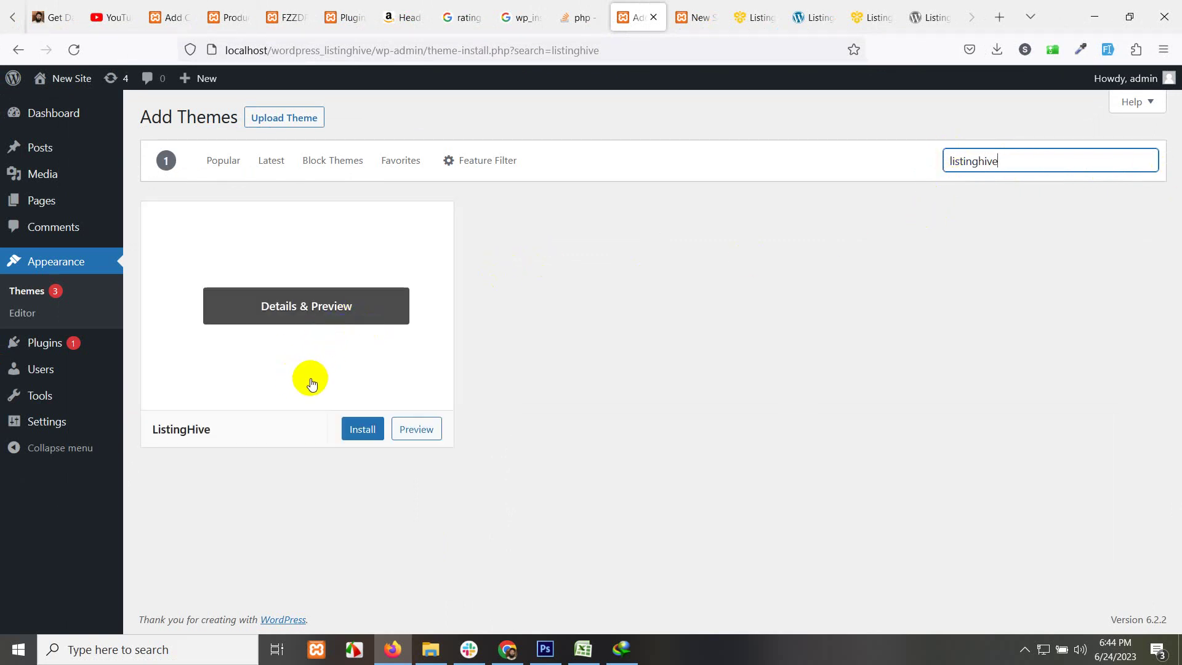
pyautogui.click(375, 438)
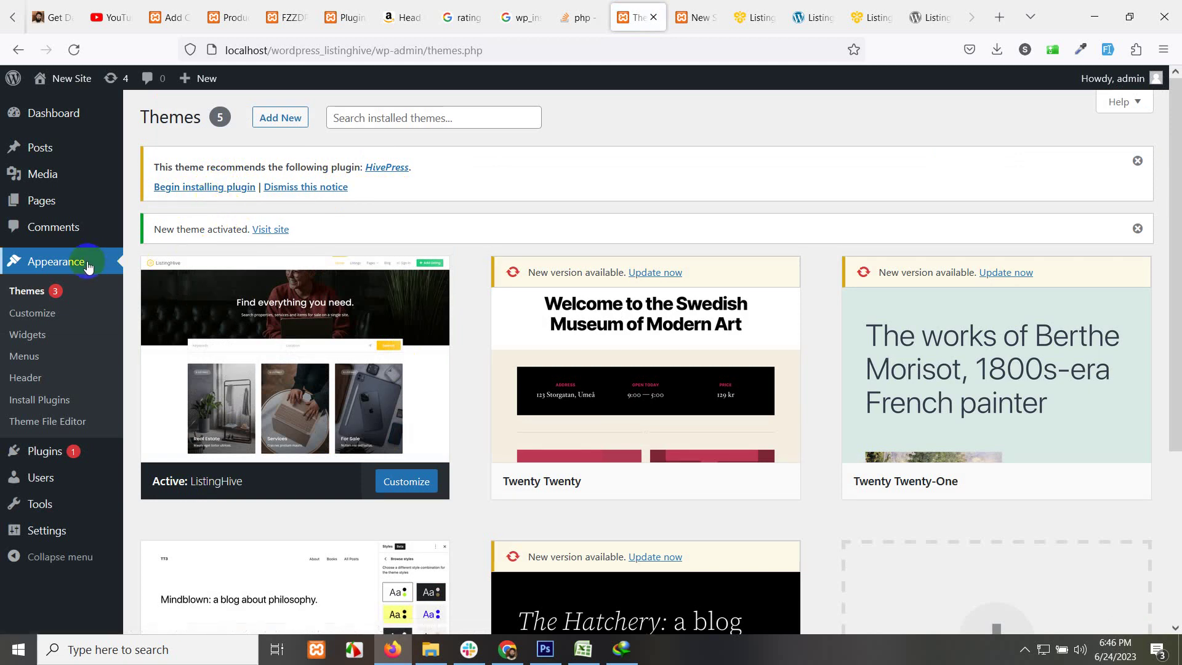
# Install and activate HivePress 1.7.1 from the theme's required plugins installer
pyautogui.click(58, 405)
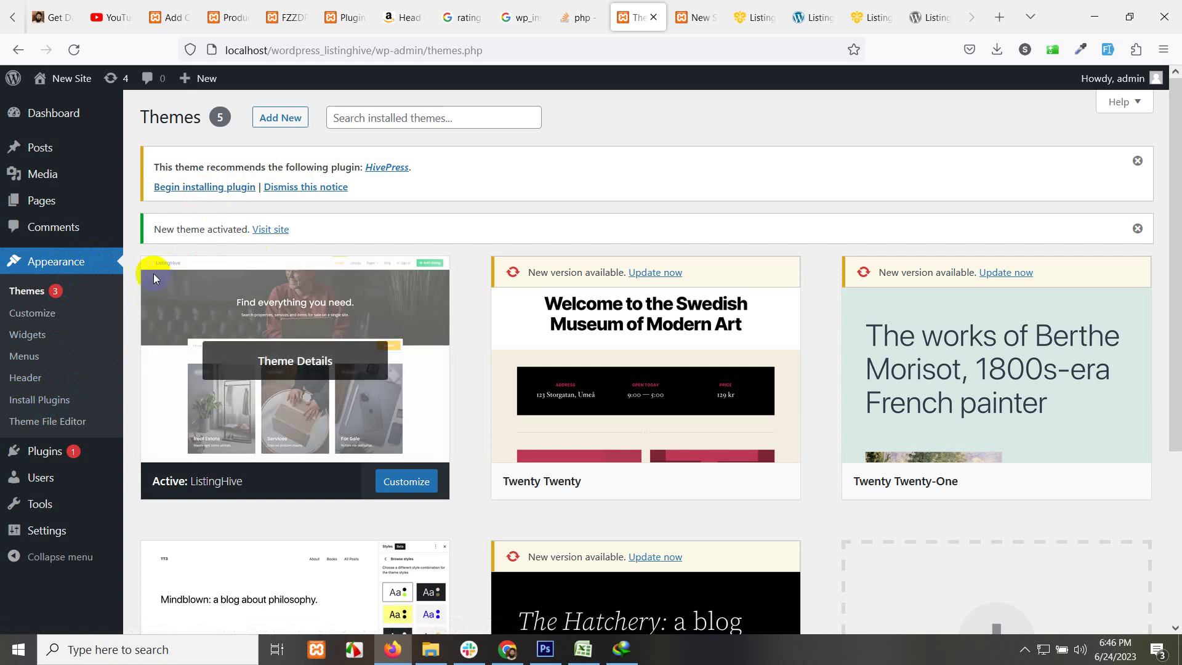
pyautogui.click(202, 188)
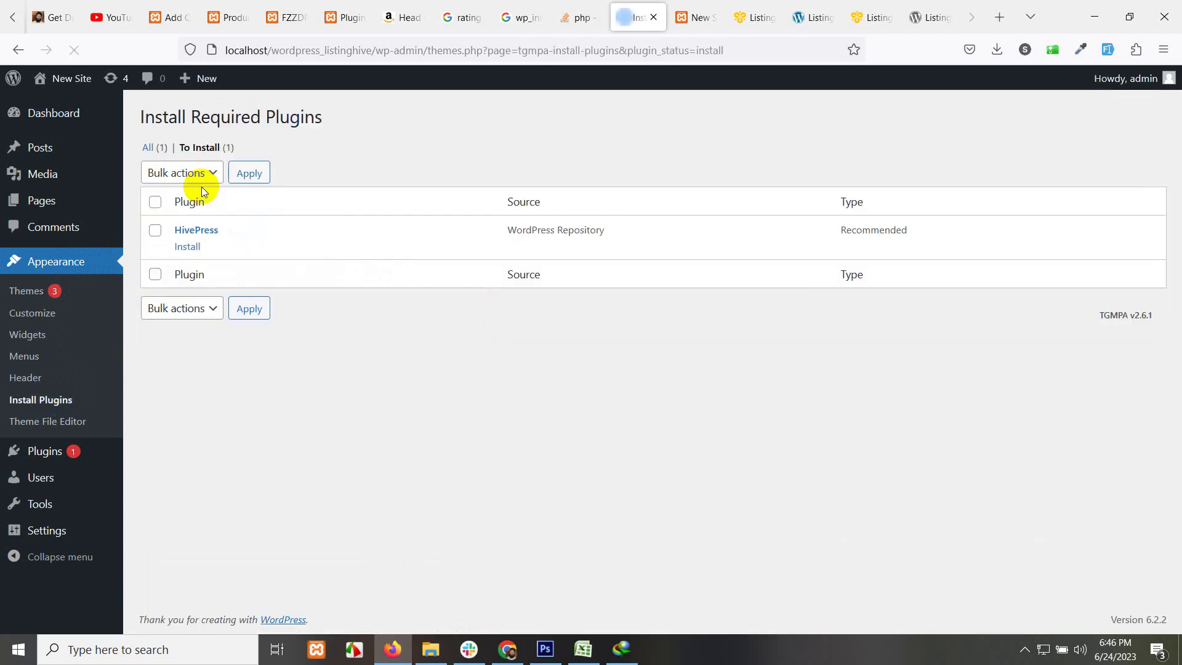
pyautogui.click(186, 248)
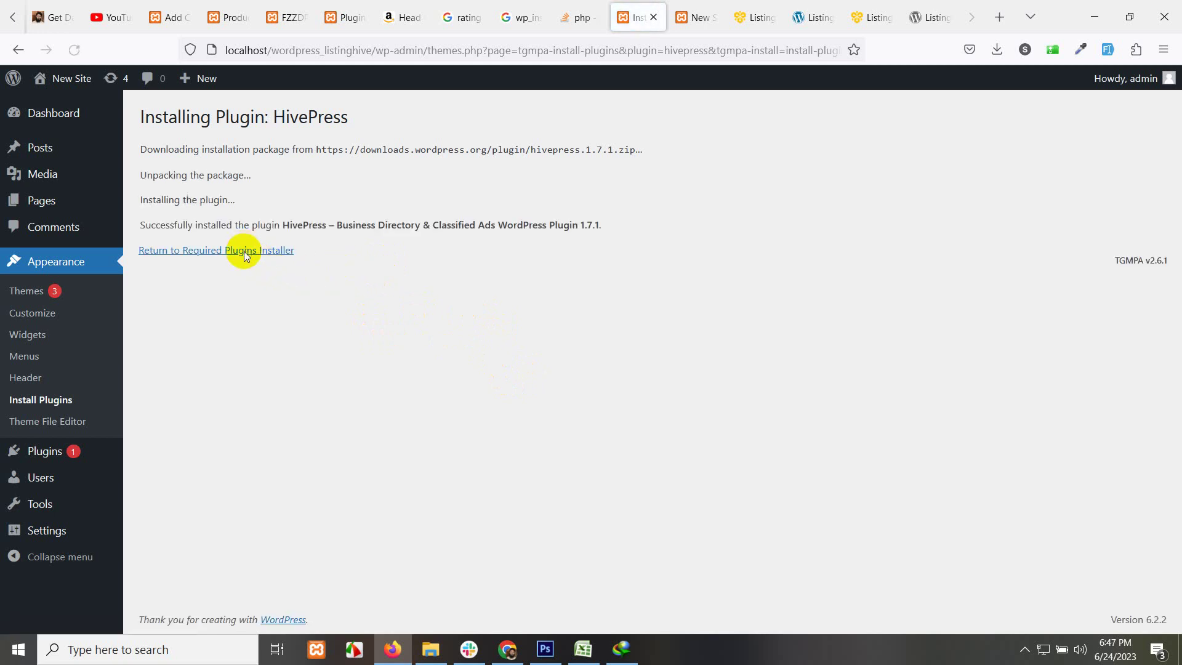
pyautogui.click(244, 252)
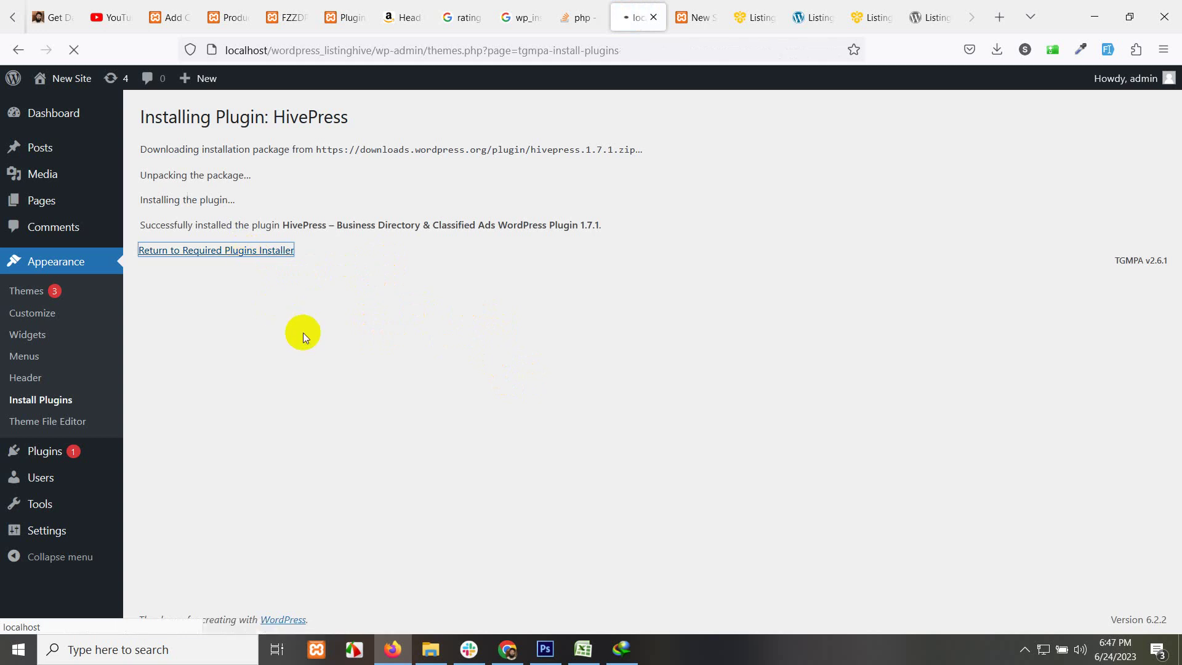
pyautogui.click(191, 252)
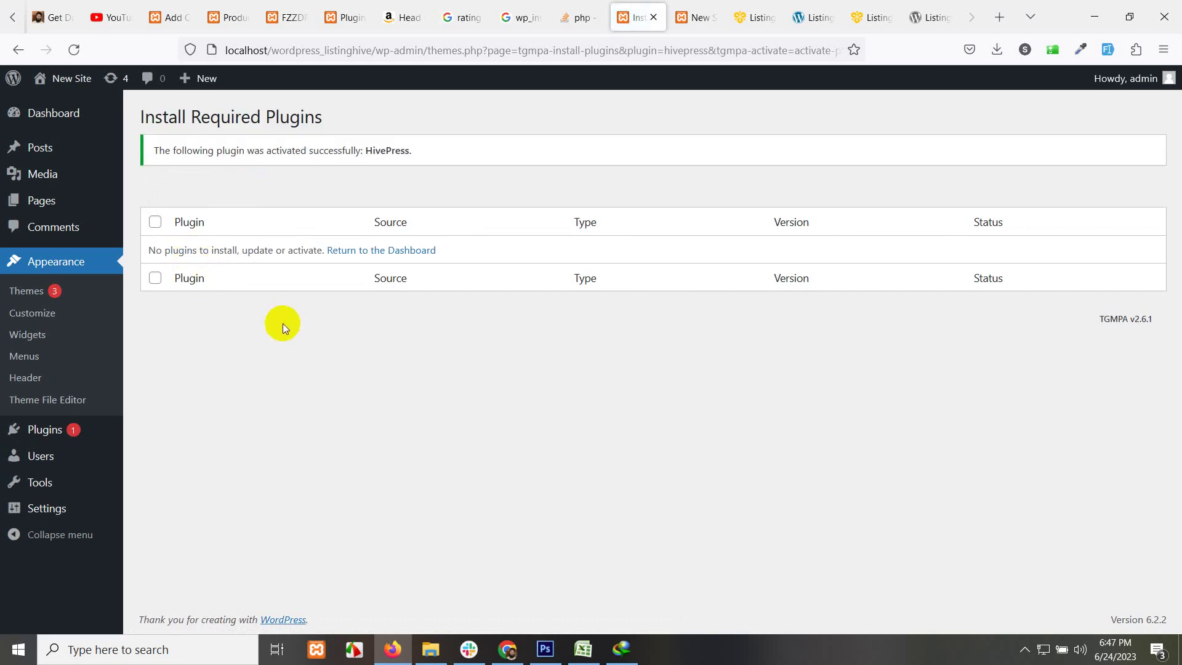
# Save the 18.9 KB demo.zip archive to the Desktop
pyautogui.click(381, 250)
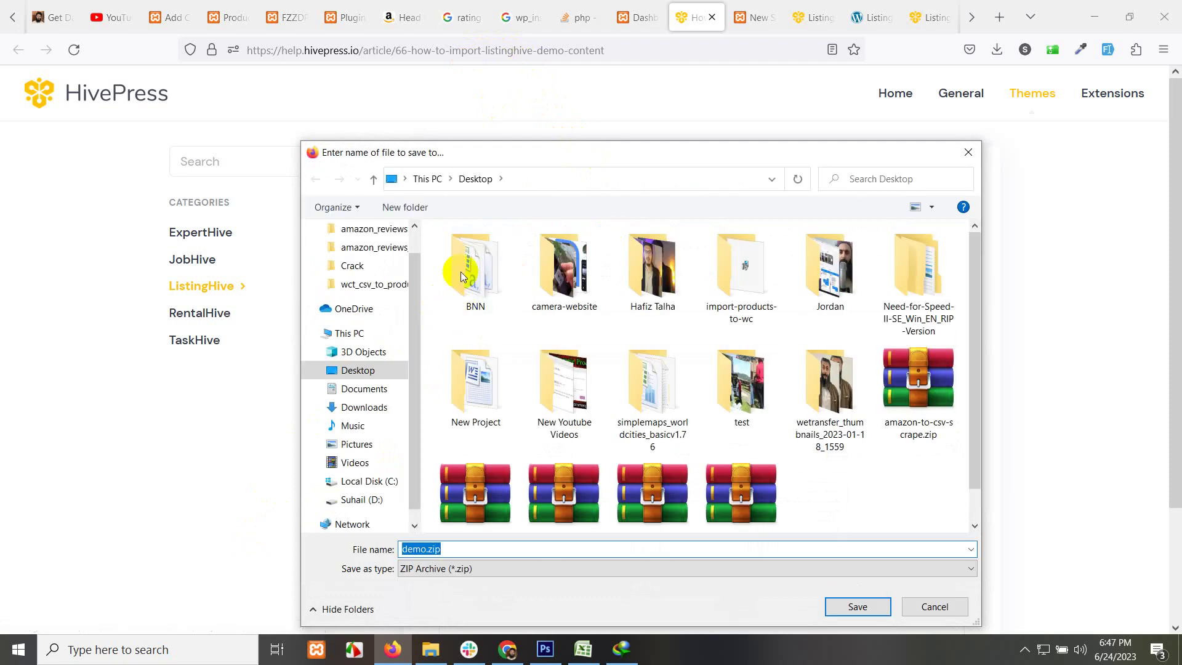
pyautogui.click(858, 607)
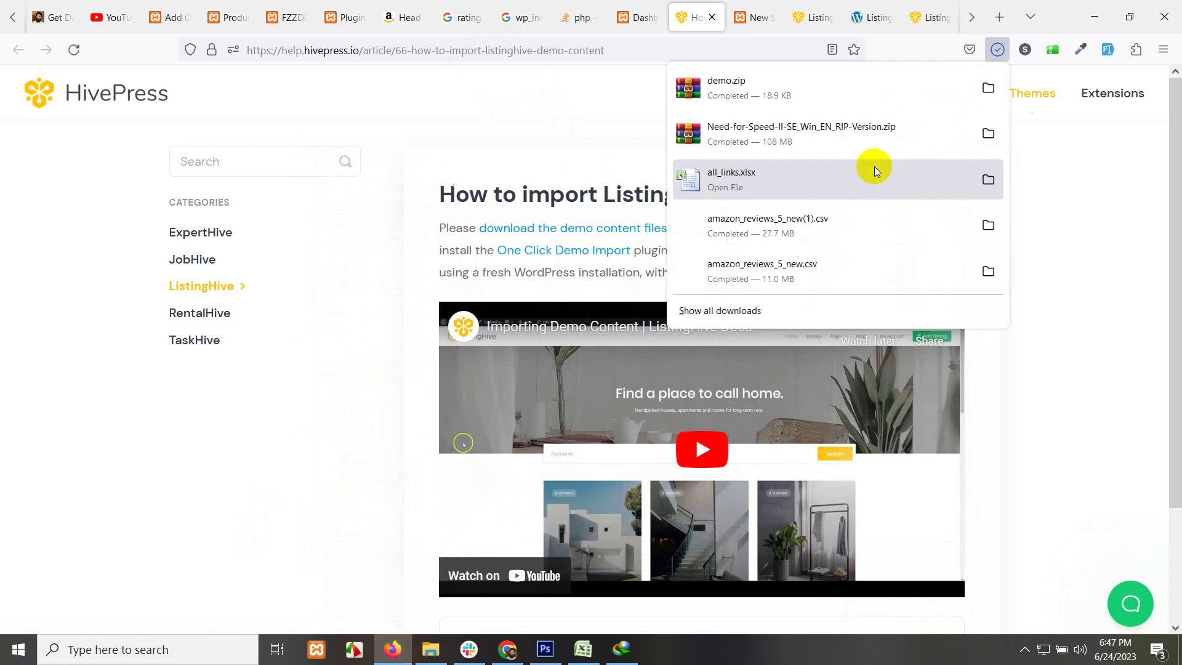
pyautogui.click(585, 102)
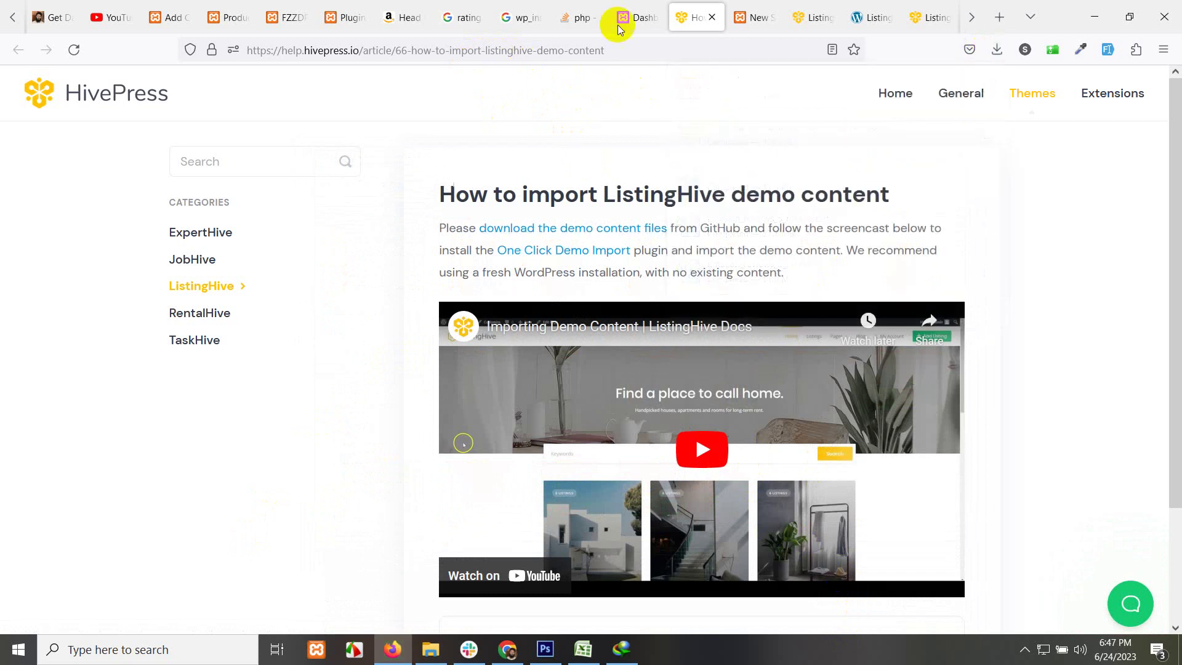
# Open the Add Plugins page in the WordPress admin
pyautogui.click(638, 16)
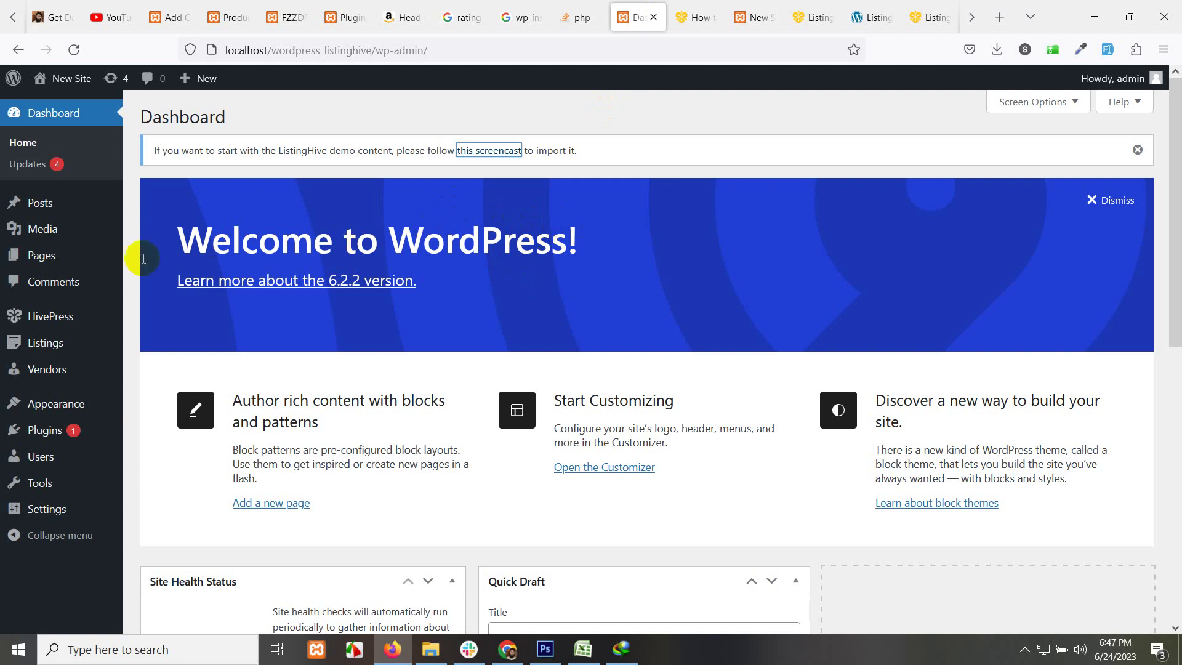
pyautogui.moveTo(42, 433)
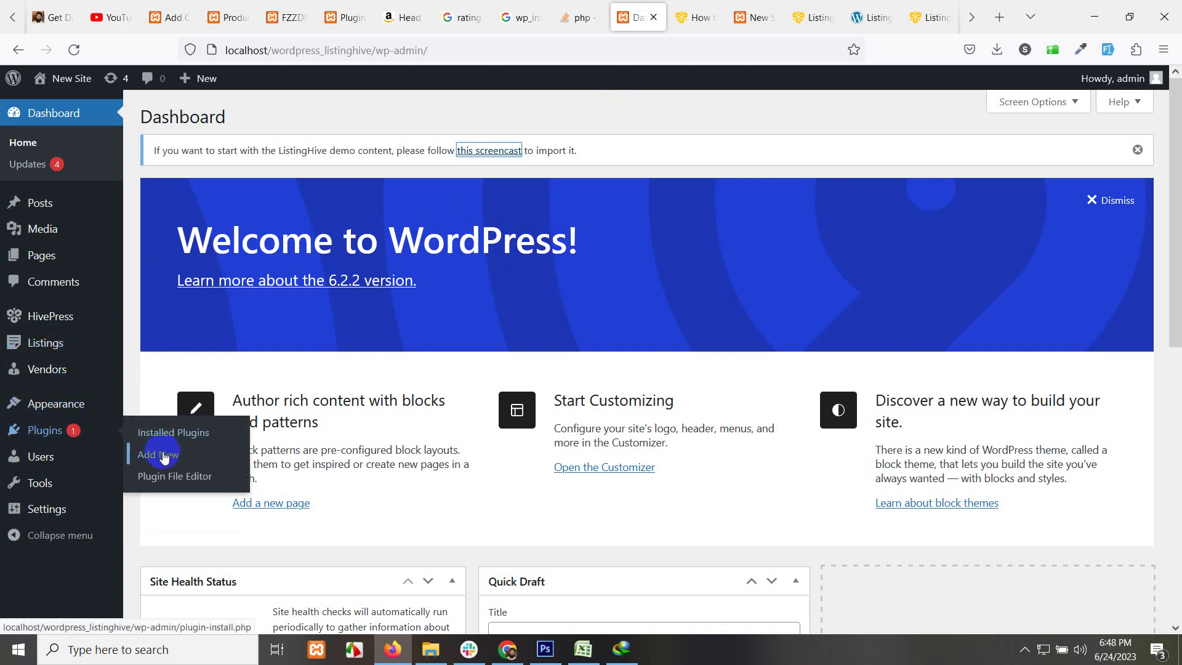
pyautogui.click(184, 455)
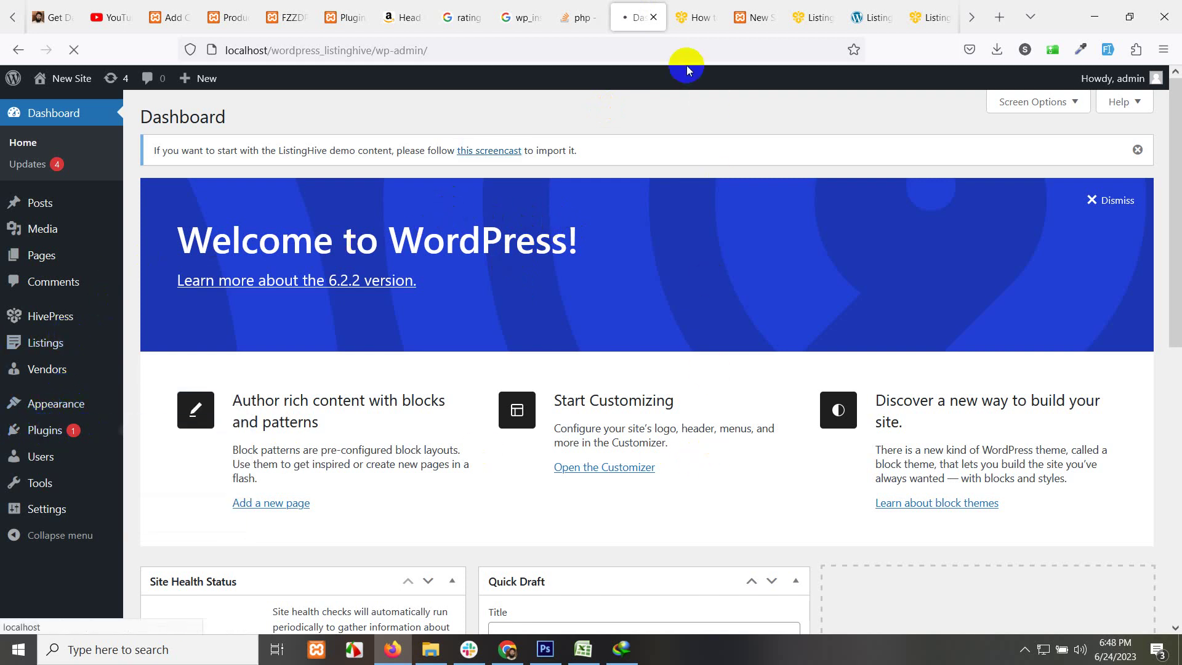
pyautogui.click(692, 16)
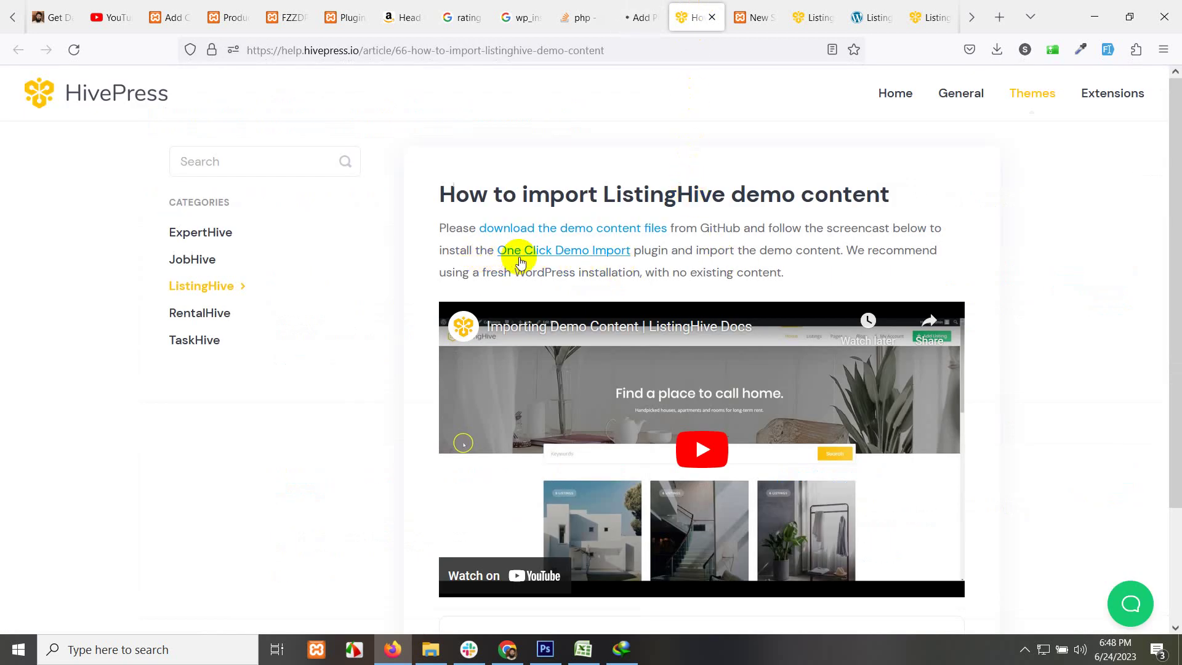
pyautogui.click(642, 6)
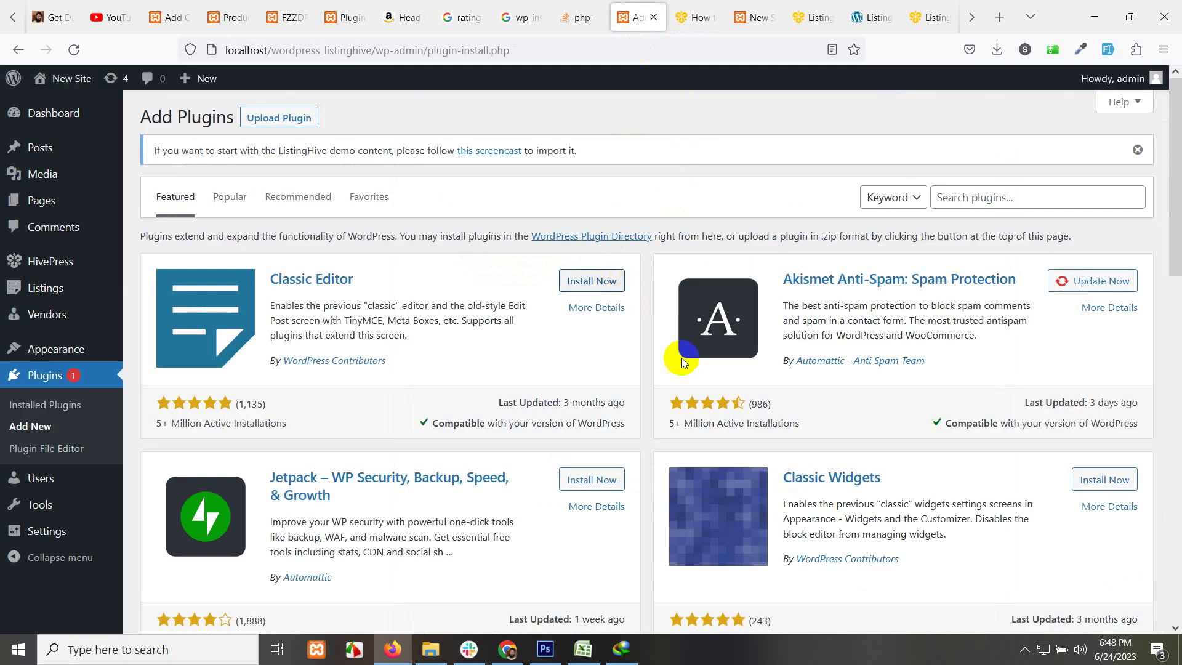
# Search for One Click Demo Import, then install and activate version 3.1.2
pyautogui.click(1000, 197)
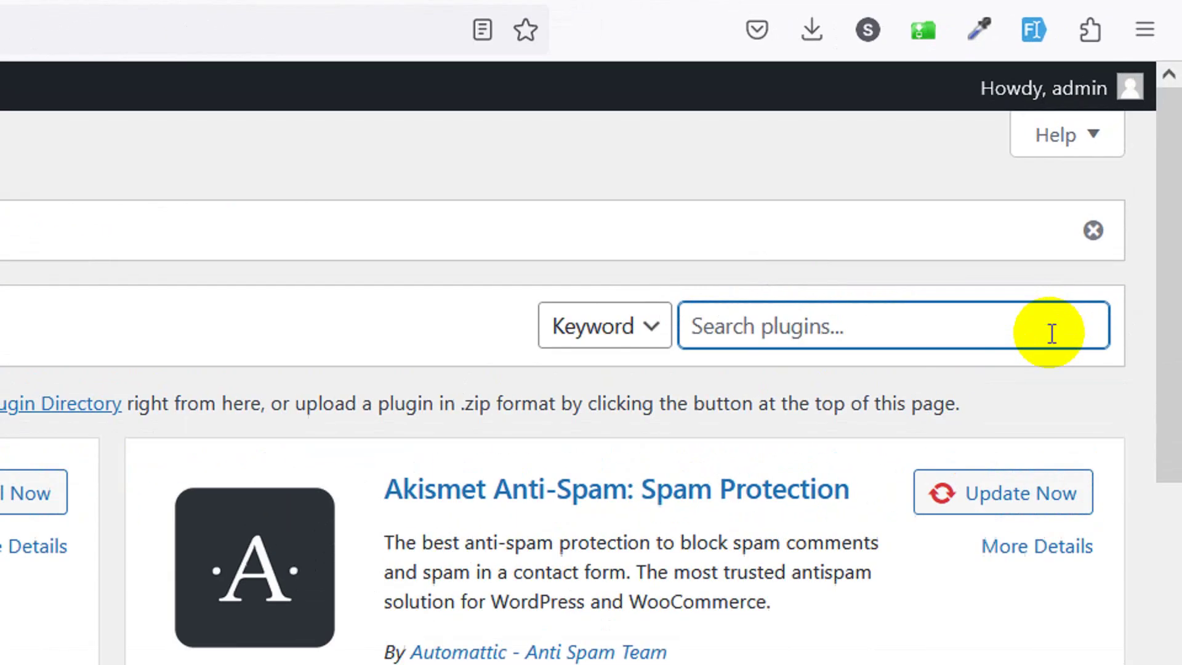
pyautogui.write('one clidk')
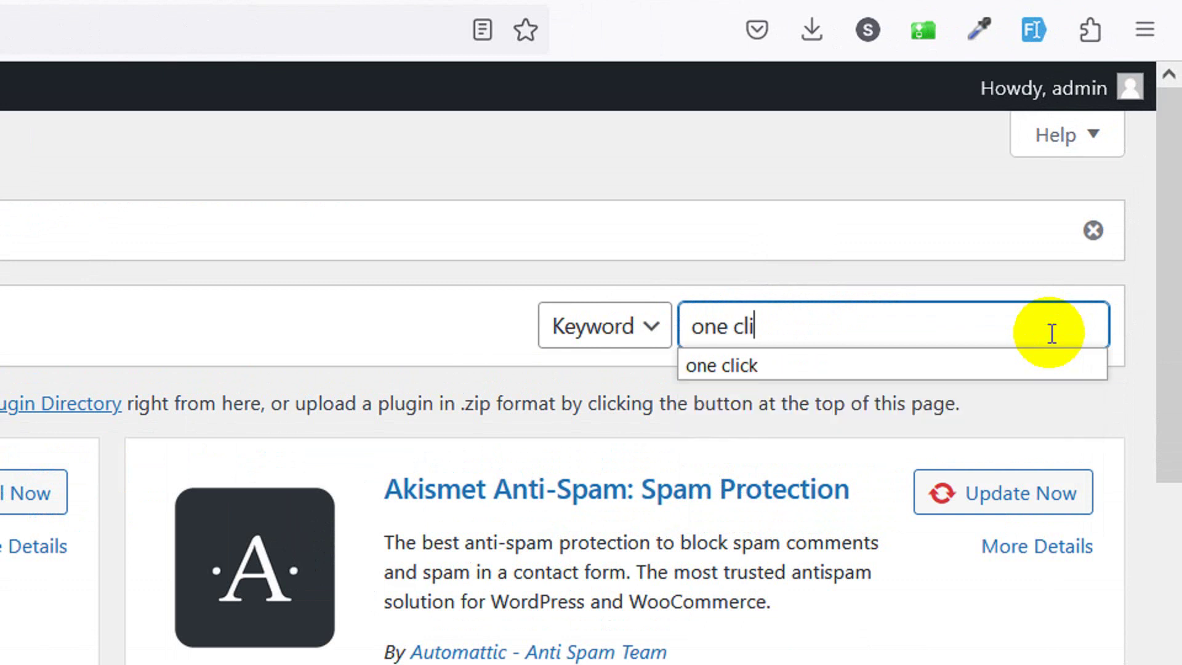
pyautogui.write('k demo')
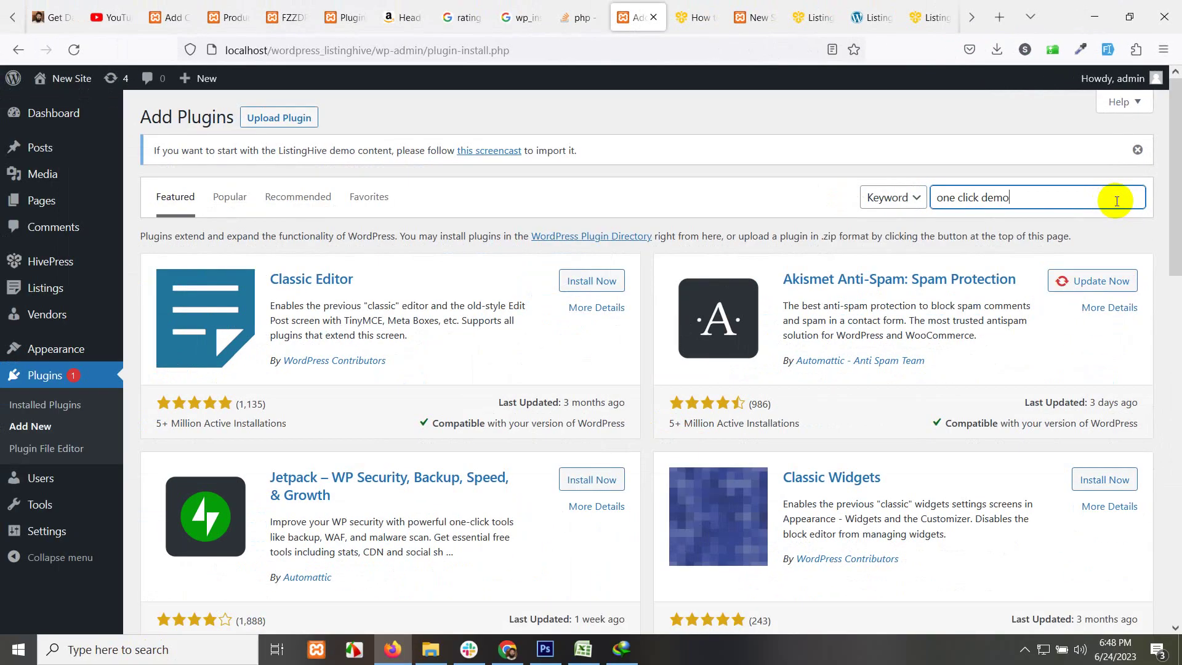
pyautogui.press('Return')
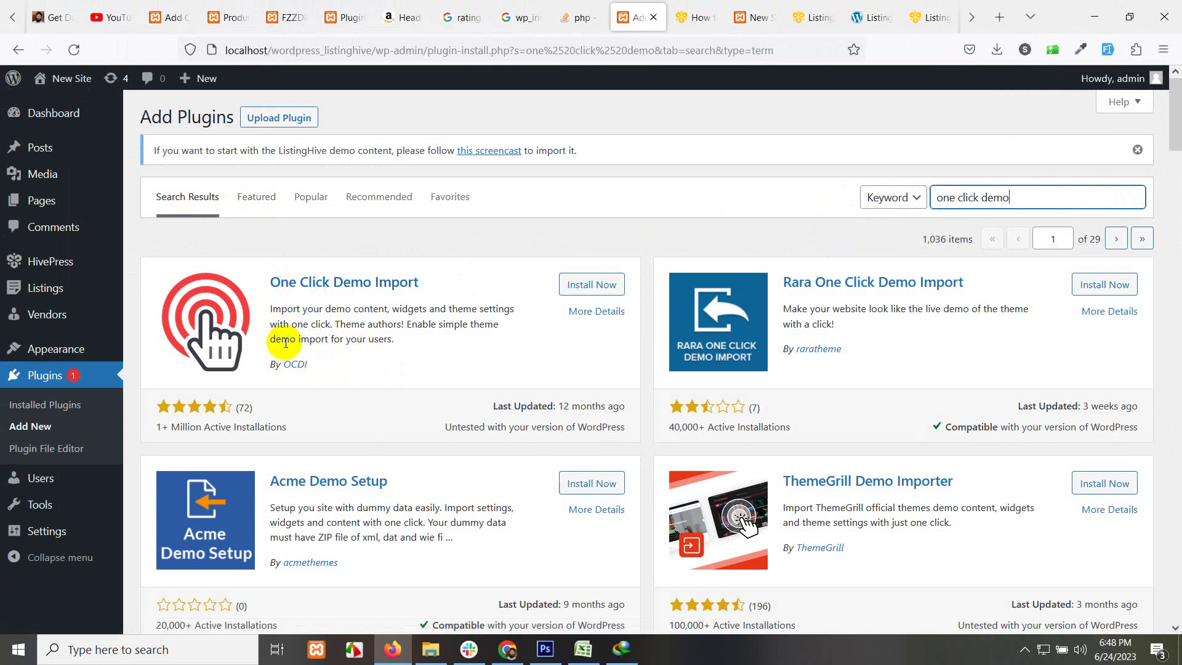
pyautogui.click(592, 285)
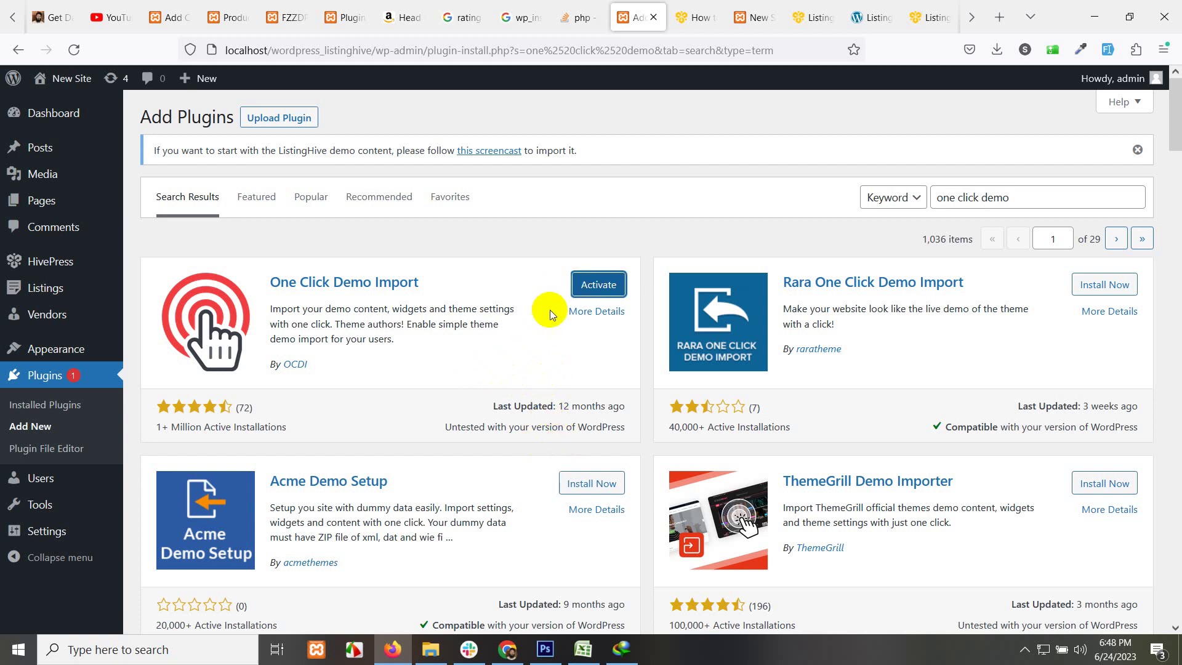
pyautogui.click(608, 285)
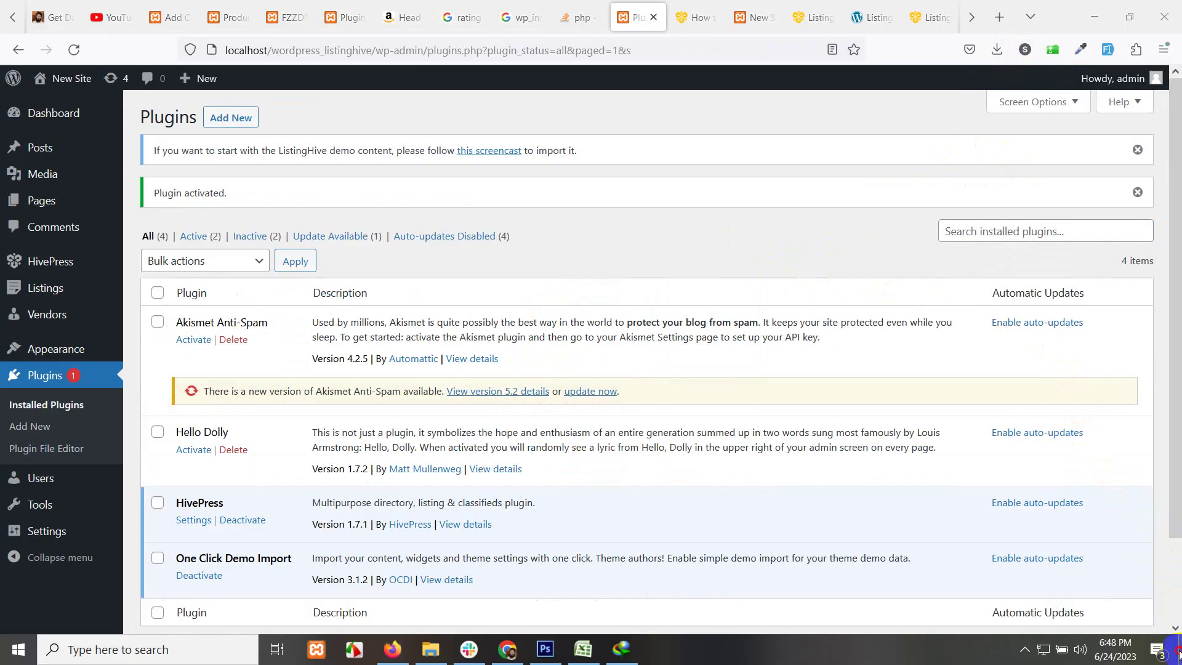
# Extract demo.zip into a demo folder on the Desktop
pyautogui.click(392, 650)
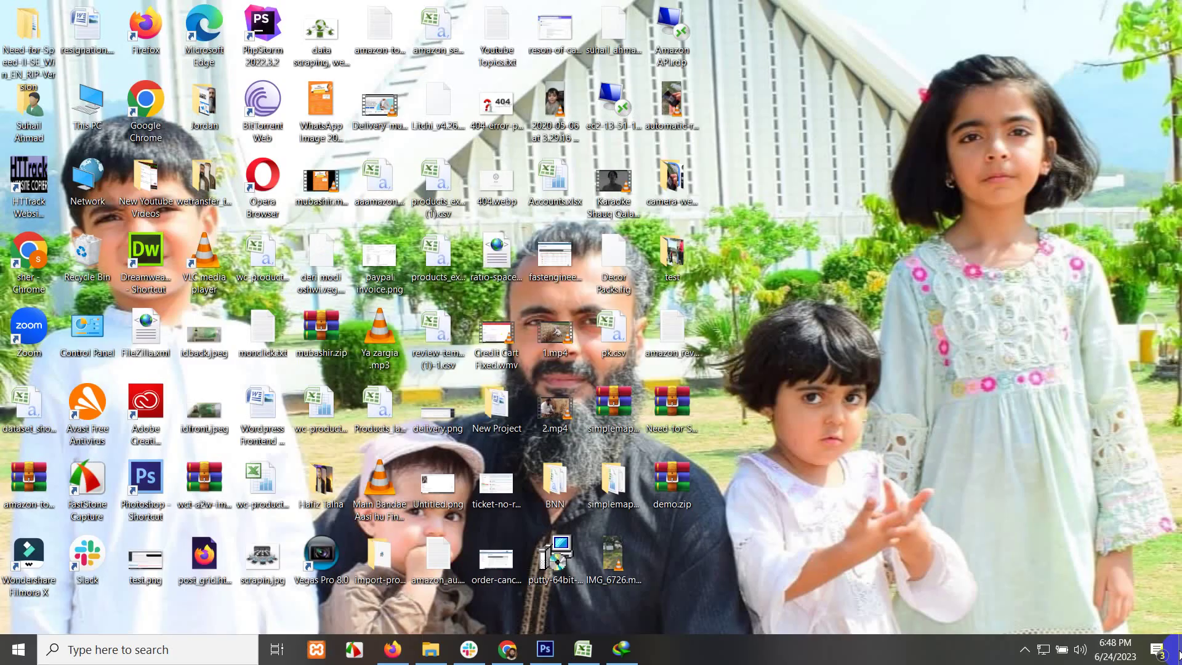
pyautogui.rightClick(667, 492)
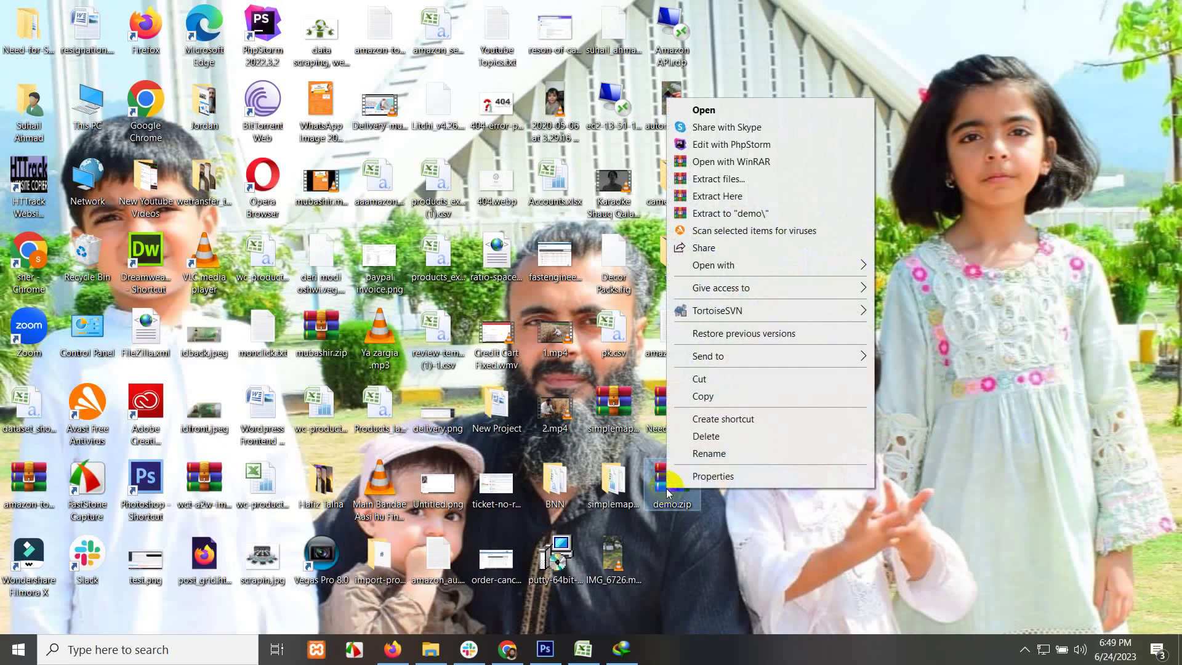
pyautogui.click(702, 179)
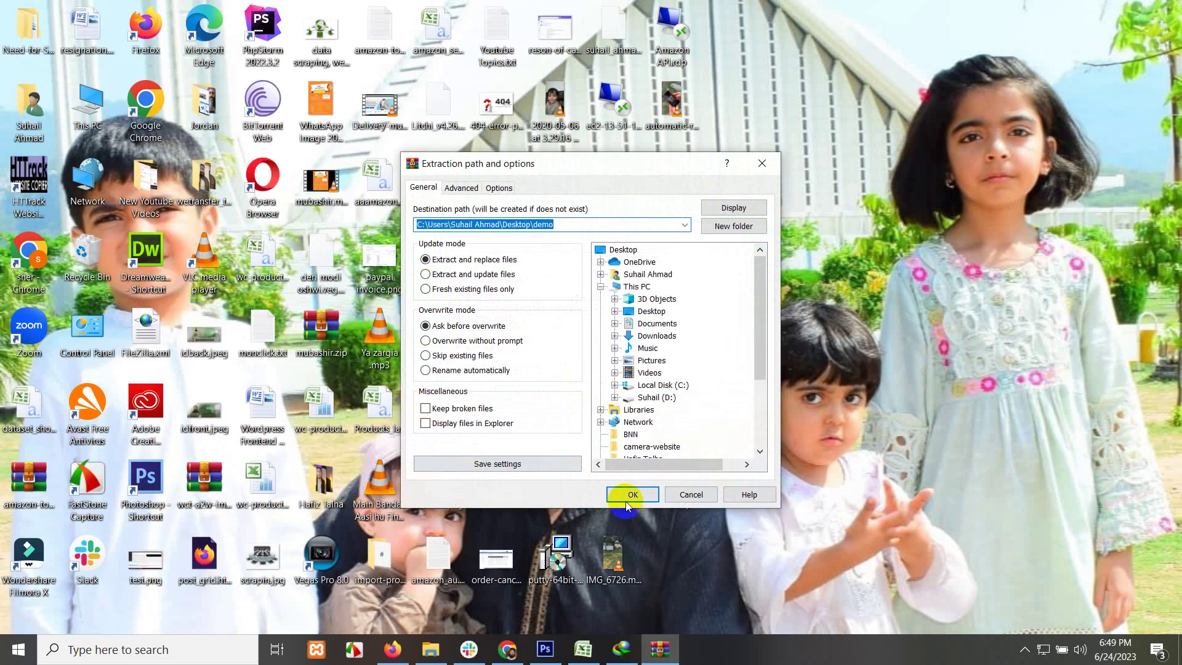
pyautogui.click(632, 494)
pyautogui.click(675, 393)
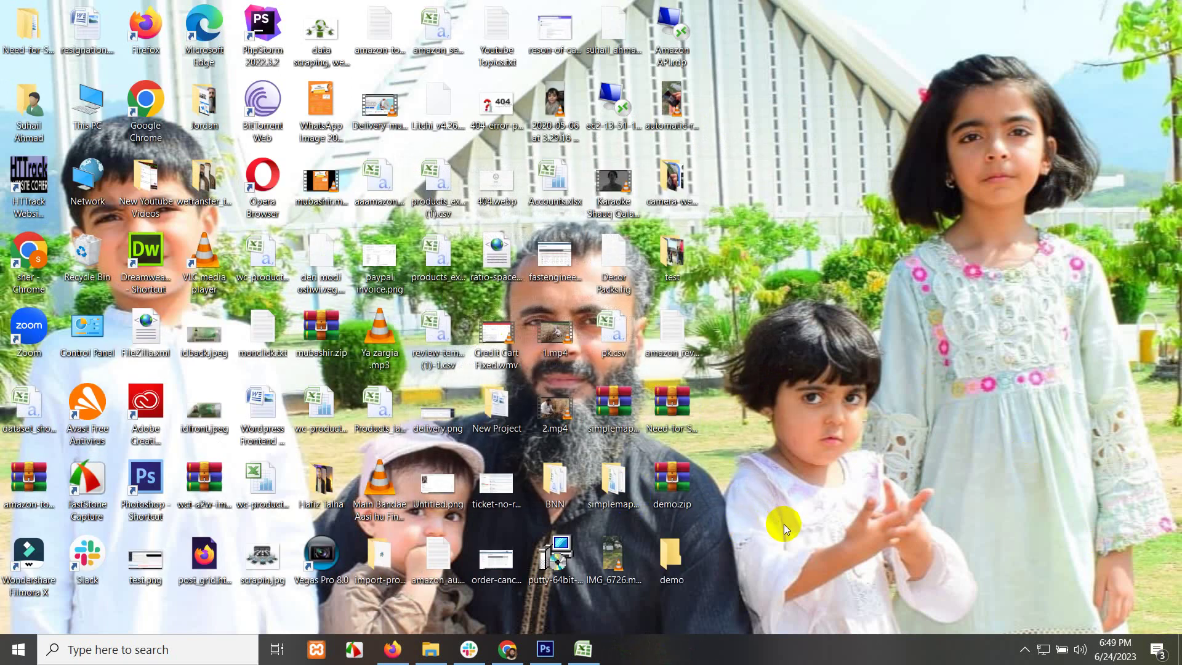
# Inspect content.xml, customizer.dat and widgets.wie in demo\demo, then return to Firefox
pyautogui.doubleClick(683, 562)
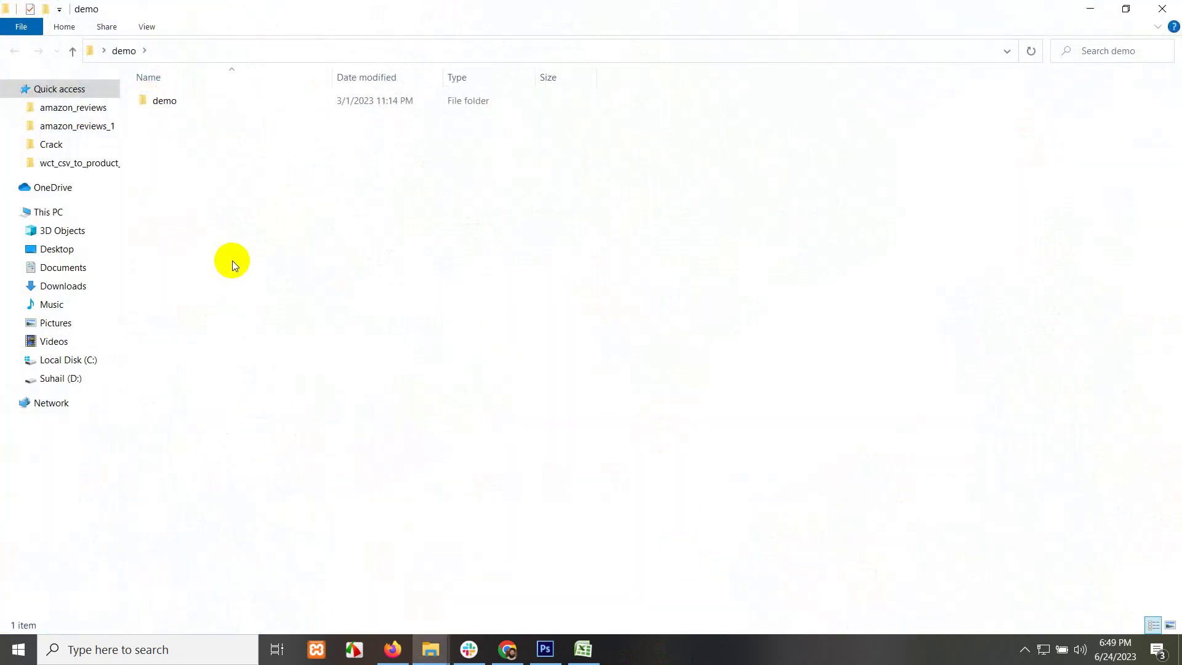
pyautogui.doubleClick(172, 98)
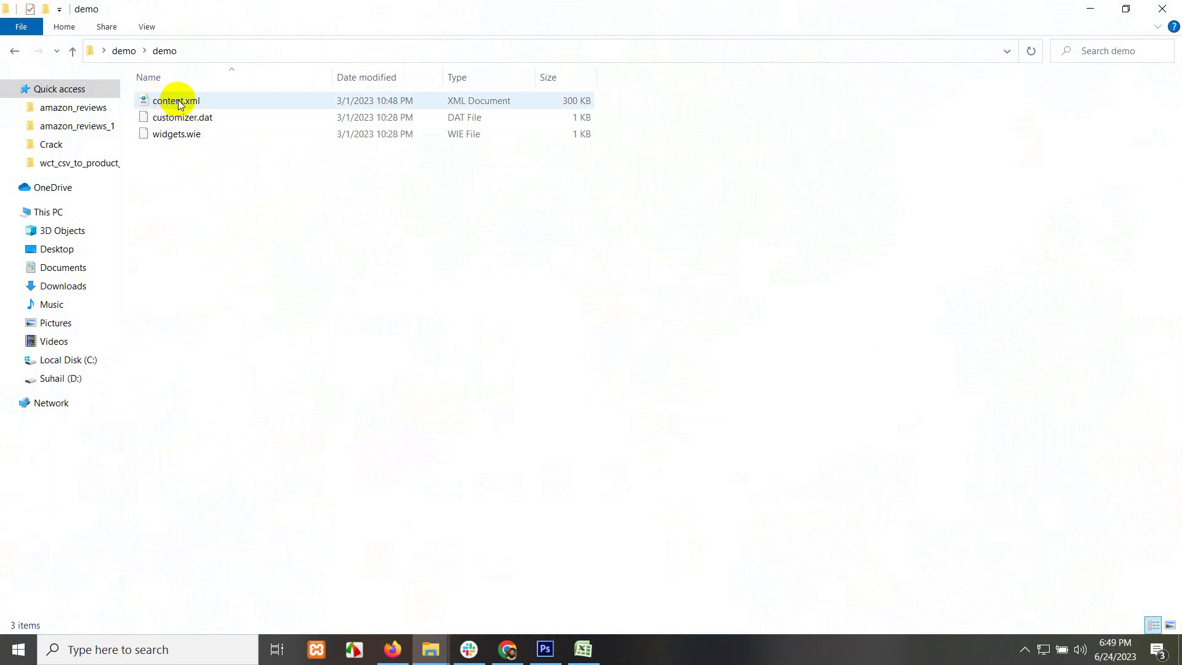
pyautogui.click(197, 134)
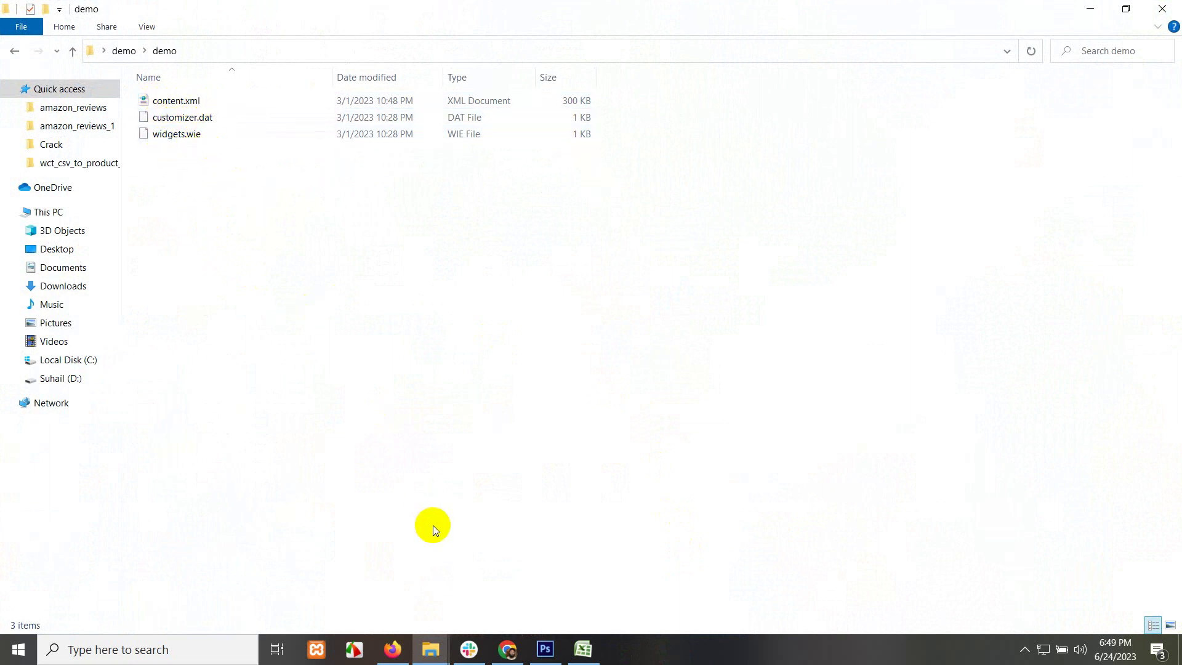
pyautogui.click(507, 650)
pyautogui.click(392, 651)
# Open Appearance > Import Demo Data for the ListingHive 1.2.7 demo
pyautogui.scroll(-2, 107, 405)
pyautogui.moveTo(27, 345)
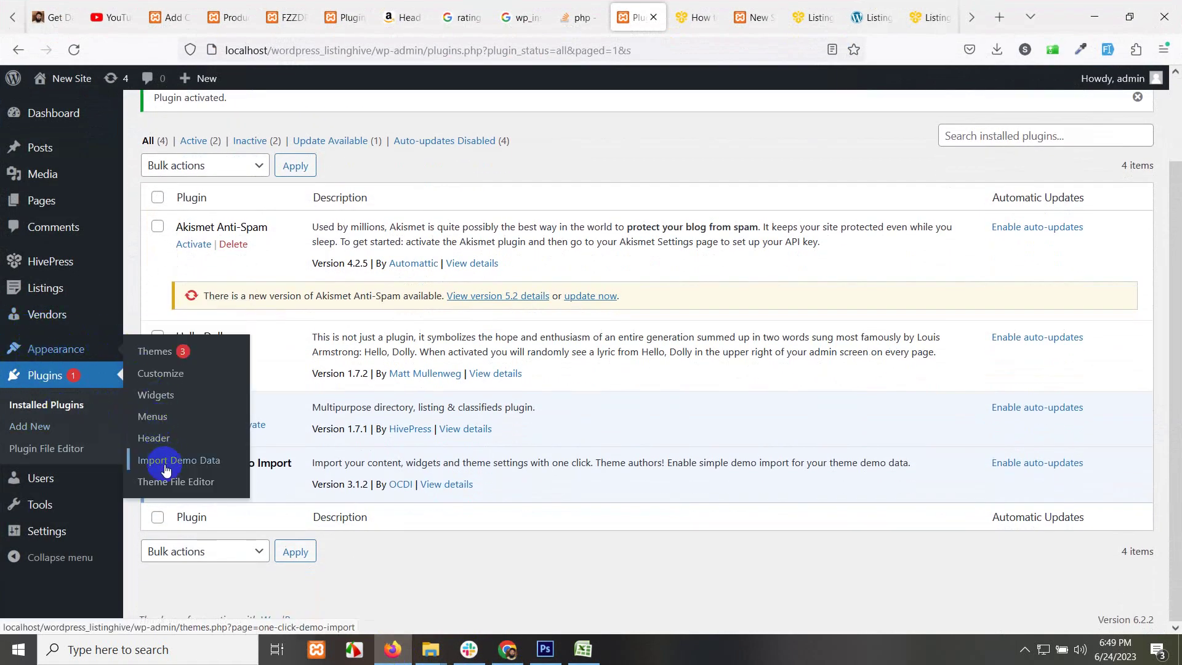
pyautogui.click(192, 467)
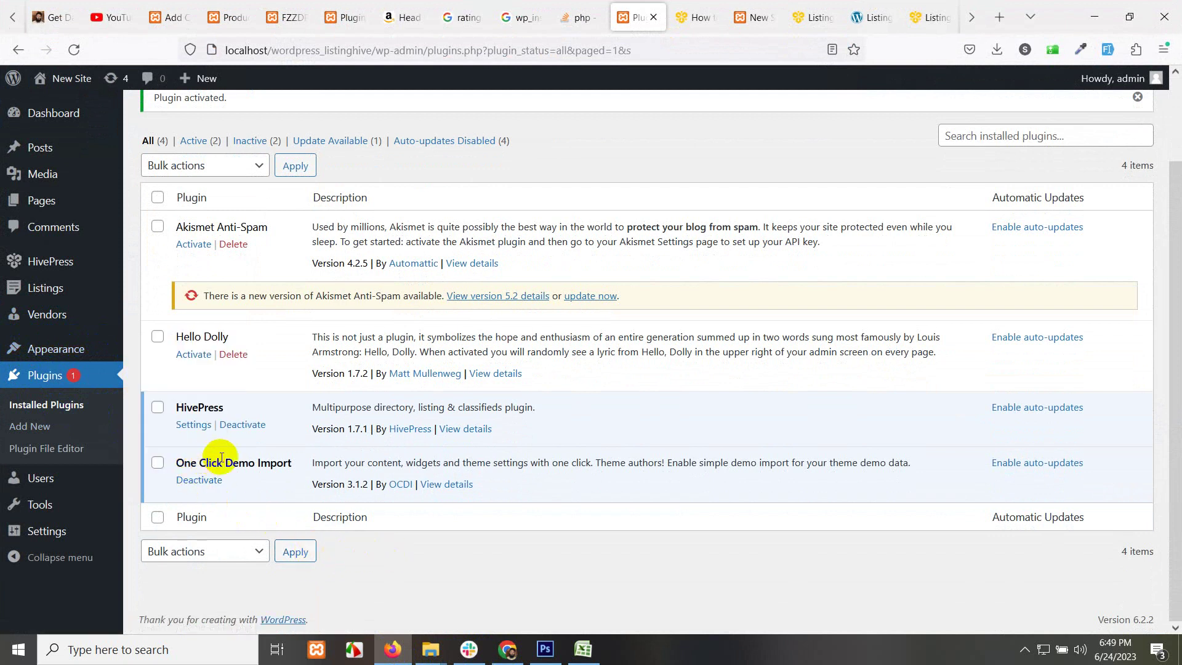
pyautogui.moveTo(72, 349)
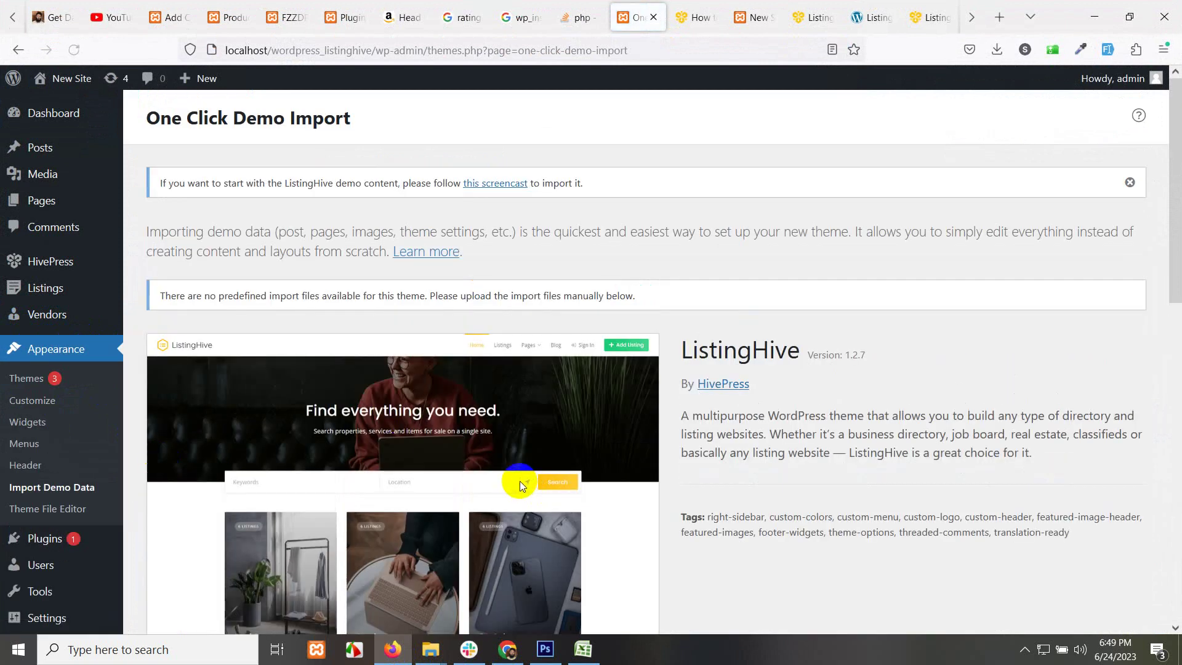
# Under Manual Demo File Import, choose Select a File for Import Content
pyautogui.scroll(-4, 692, 402)
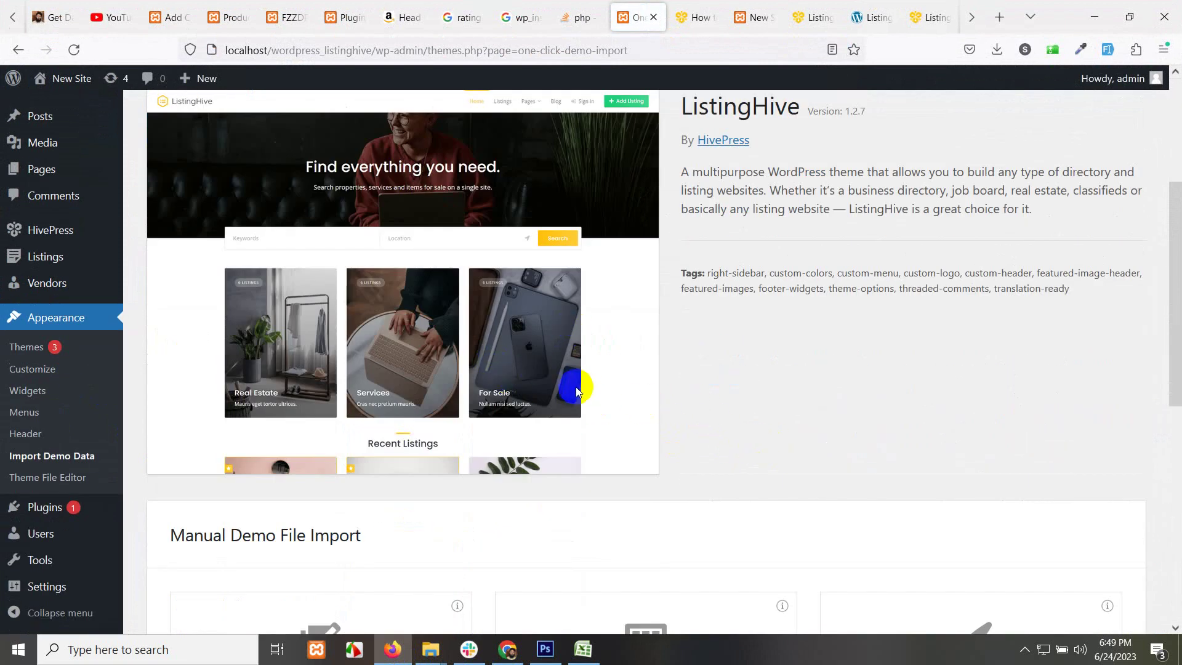
pyautogui.scroll(-7, 715, 409)
pyautogui.scroll(11, 725, 360)
pyautogui.click(620, 417)
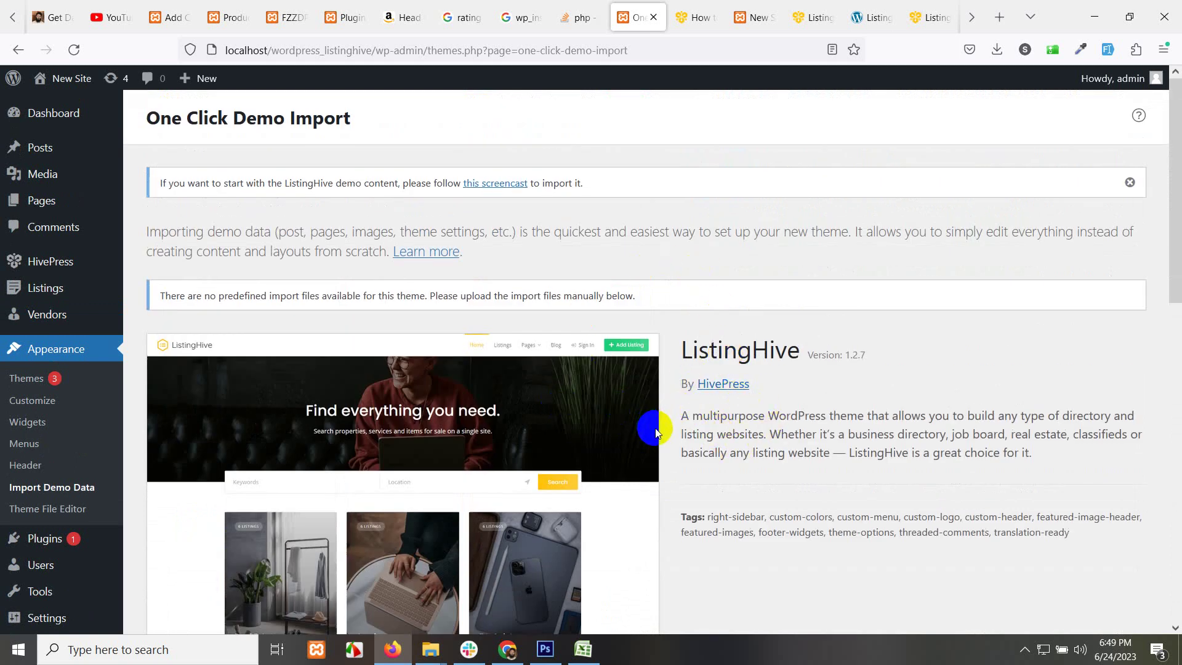
pyautogui.scroll(-9, 774, 462)
pyautogui.scroll(-3, 774, 460)
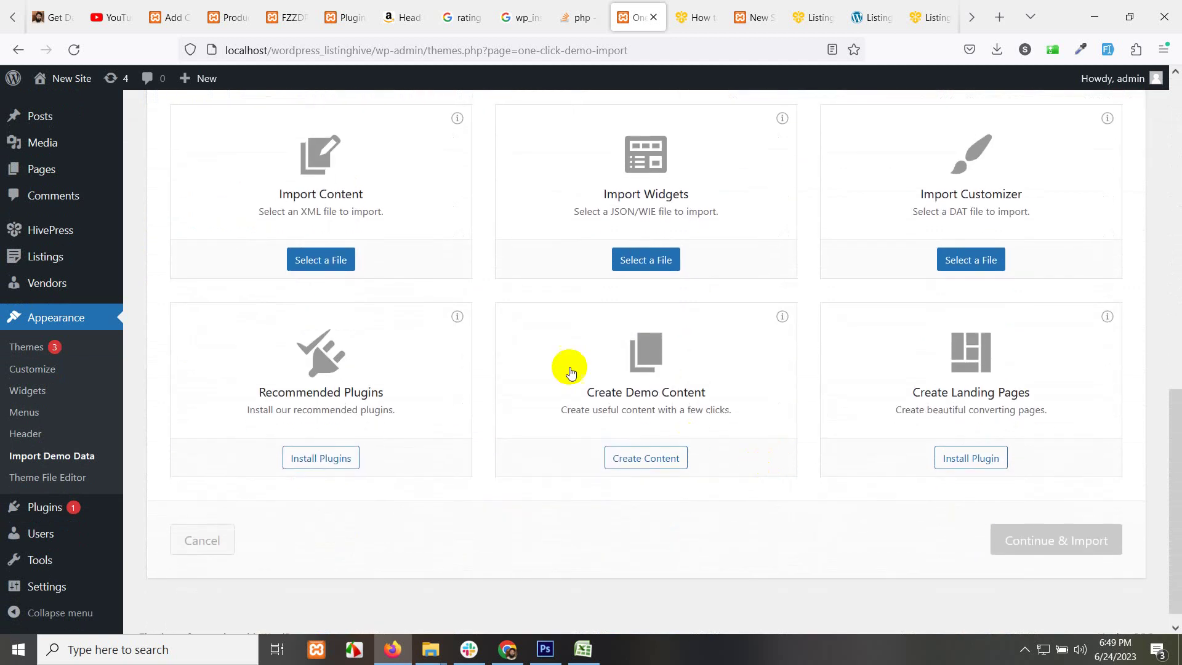
# Load content.xml from Desktop > demo > demo as the content import file
pyautogui.click(338, 261)
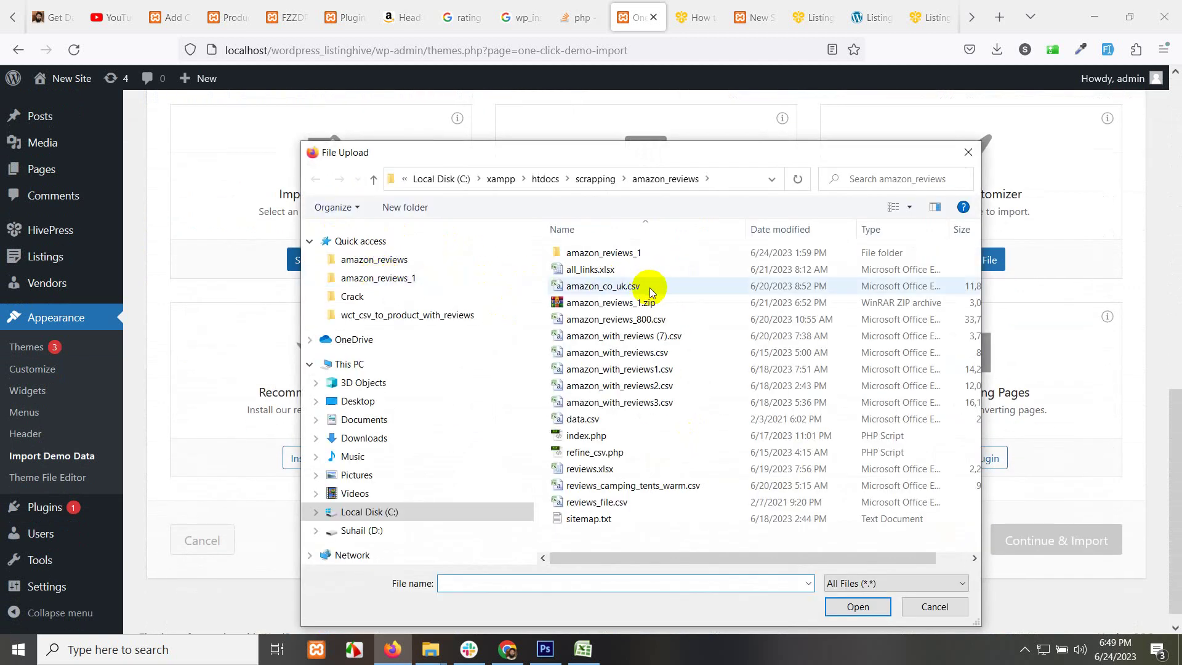
pyautogui.click(349, 404)
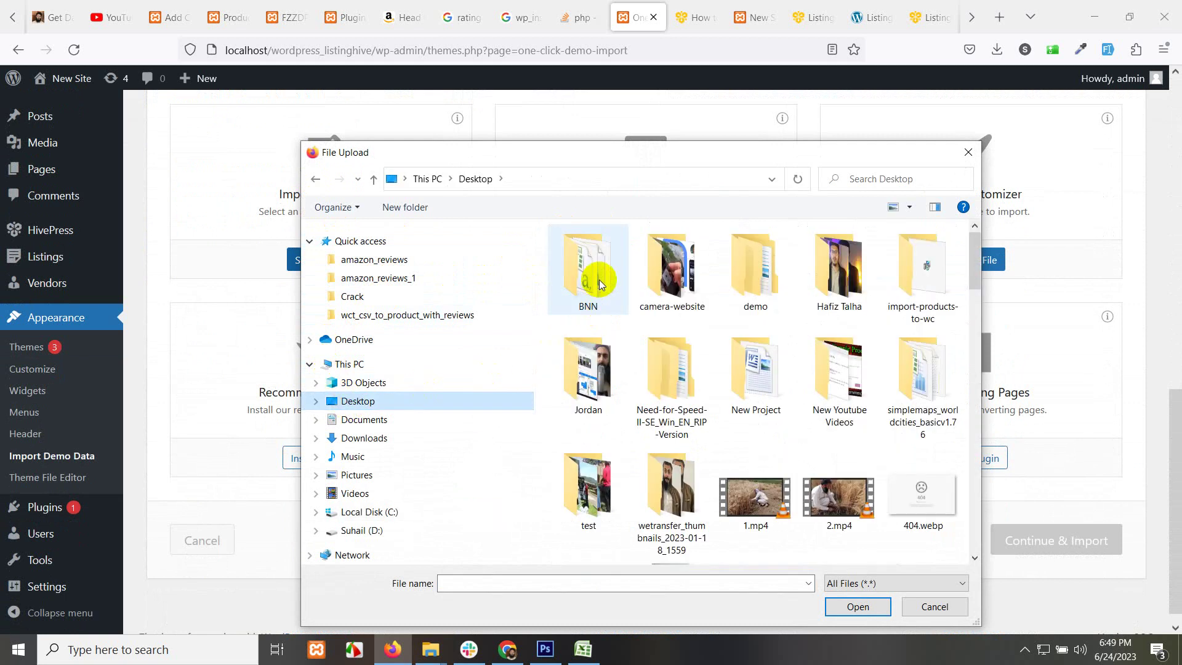
pyautogui.doubleClick(774, 277)
pyautogui.doubleClick(602, 253)
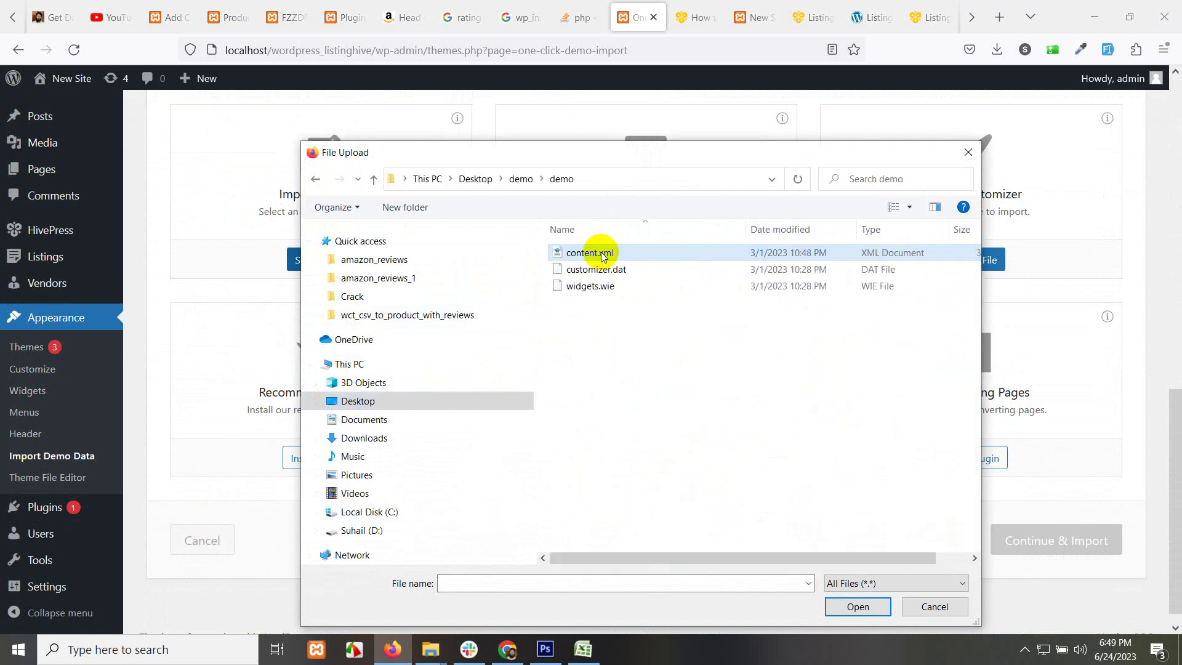
pyautogui.click(586, 257)
pyautogui.doubleClick(587, 256)
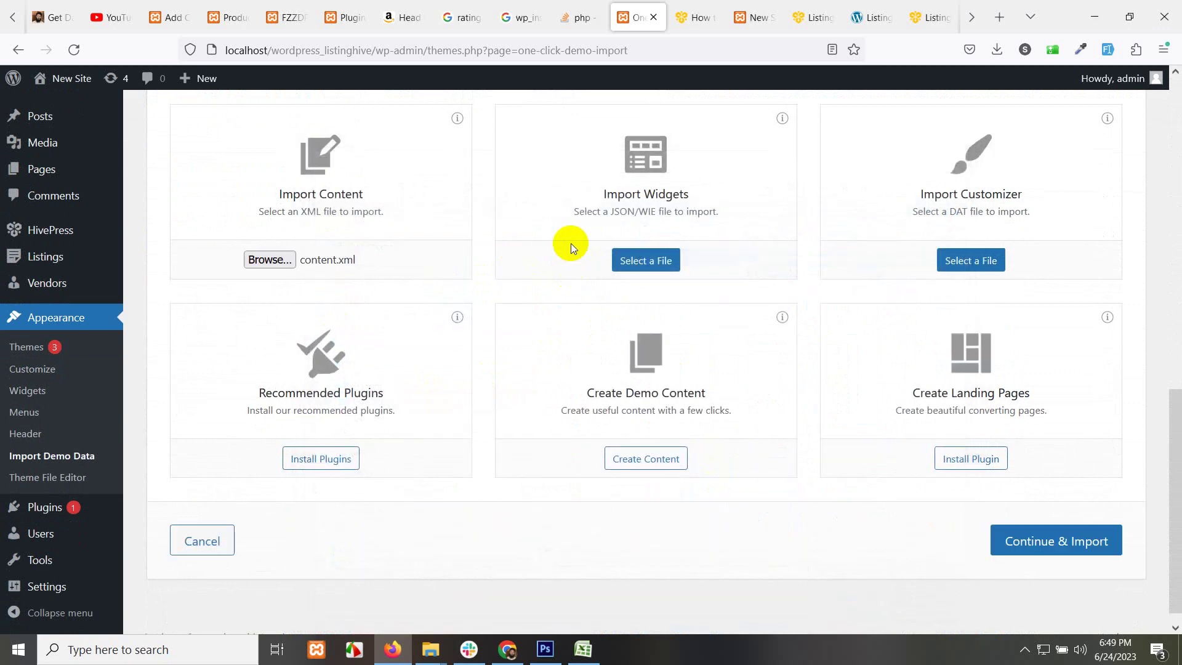
# Load widgets.wie and customizer.dat as the widgets and customizer import files
pyautogui.click(663, 260)
pyautogui.doubleClick(569, 288)
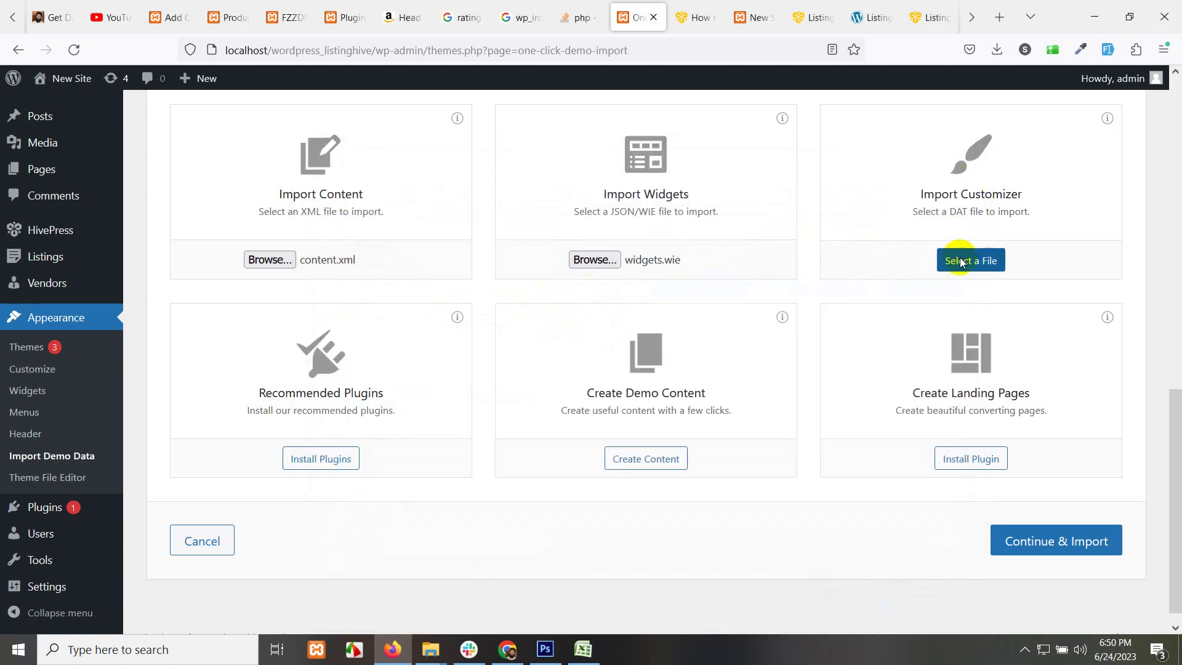
pyautogui.click(963, 262)
pyautogui.doubleClick(576, 267)
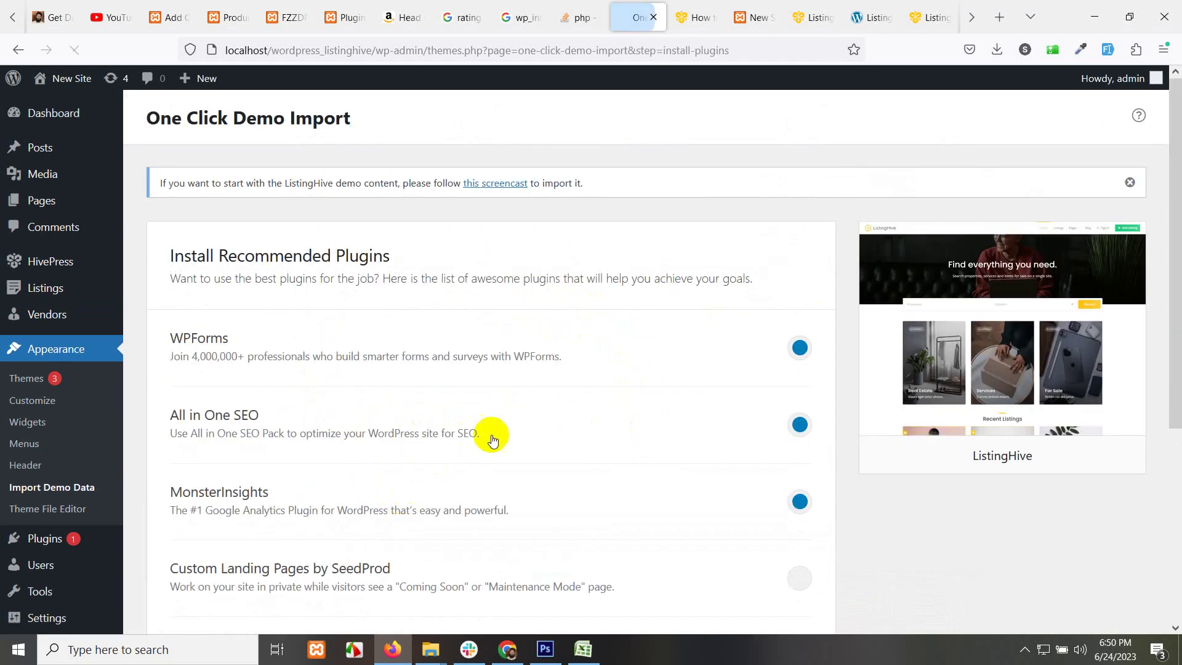
# Skip installing the All in One SEO and MonsterInsights plugins
pyautogui.scroll(-4, 596, 455)
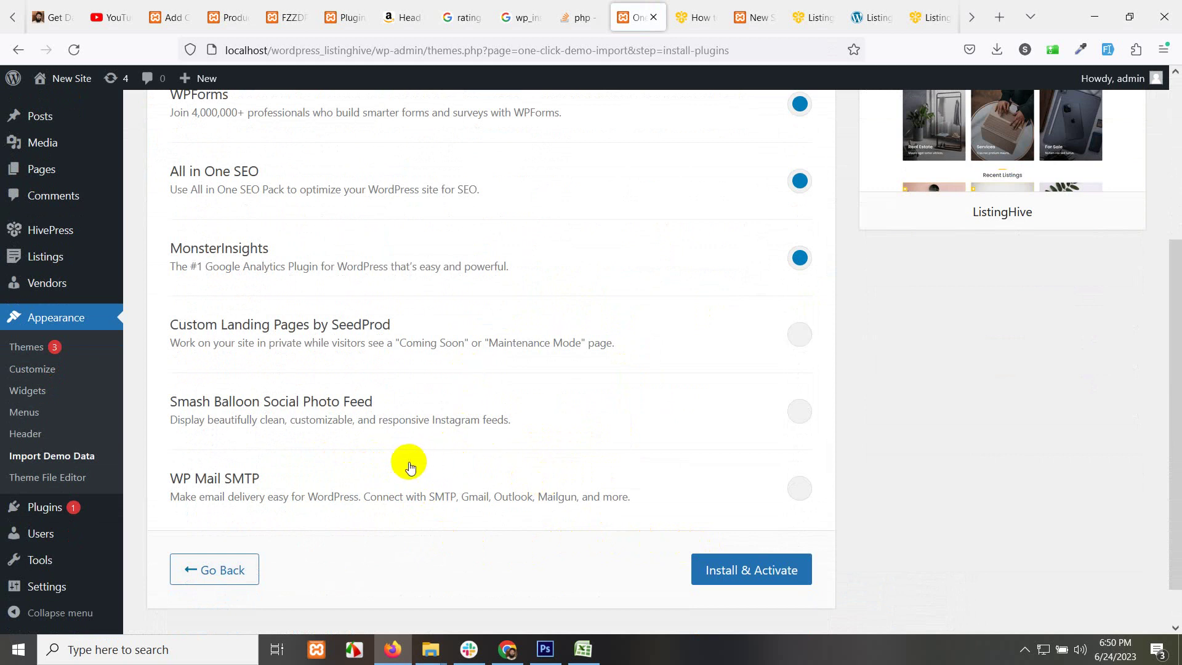
pyautogui.scroll(3, 394, 456)
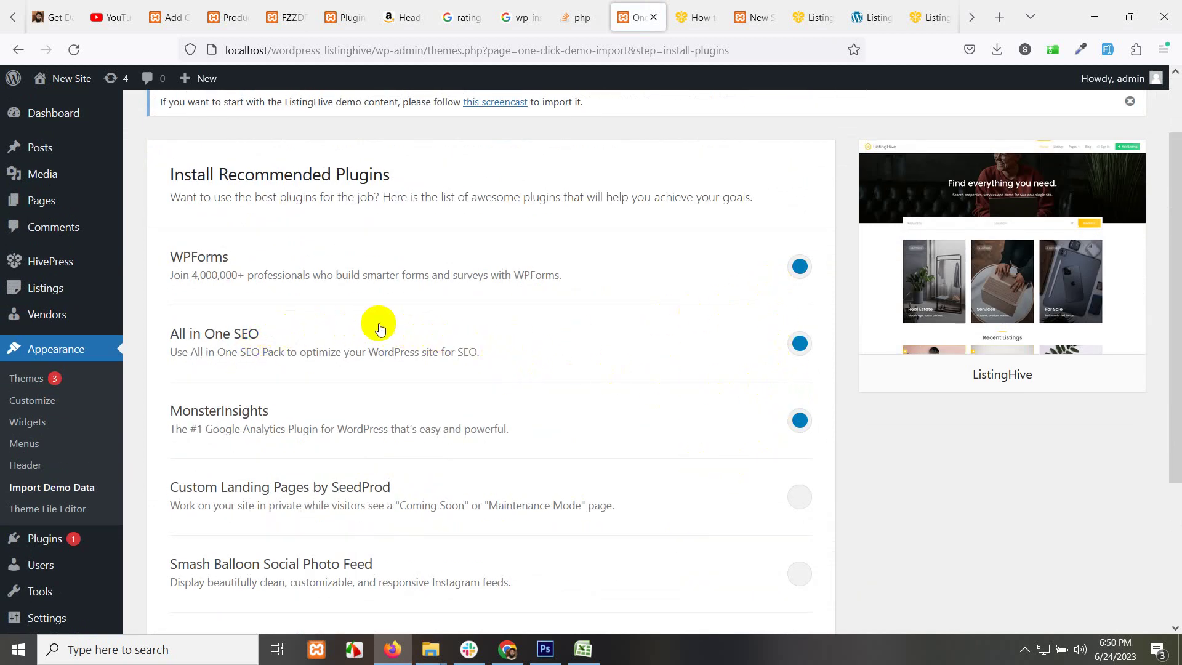
pyautogui.click(795, 346)
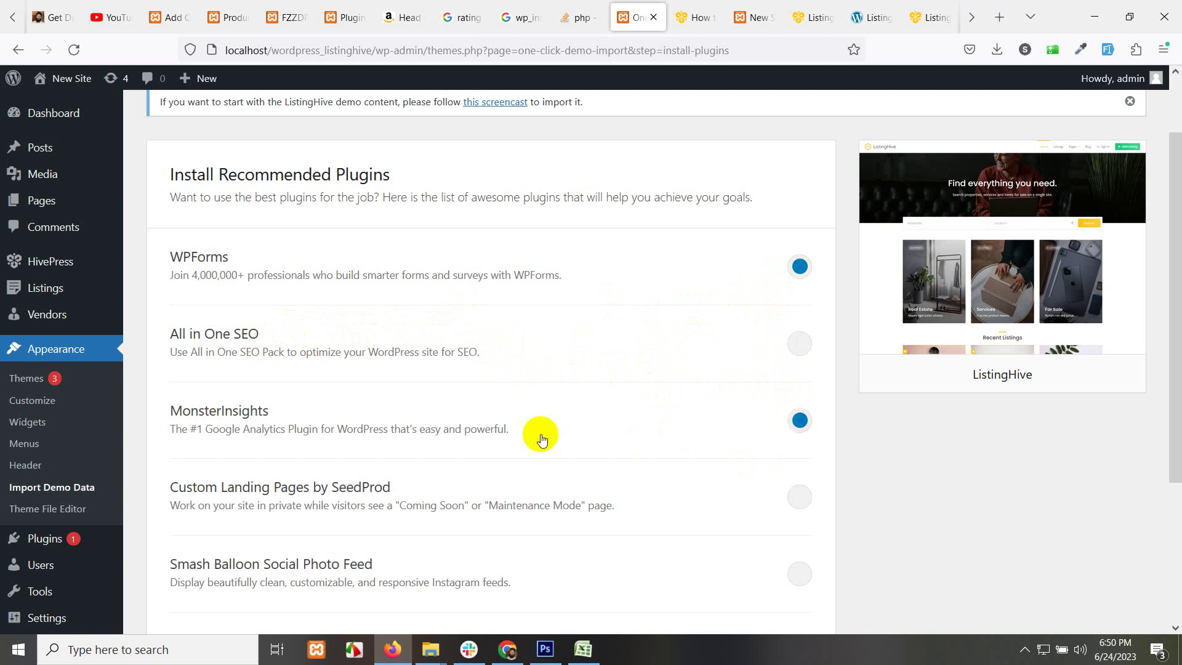
pyautogui.click(802, 419)
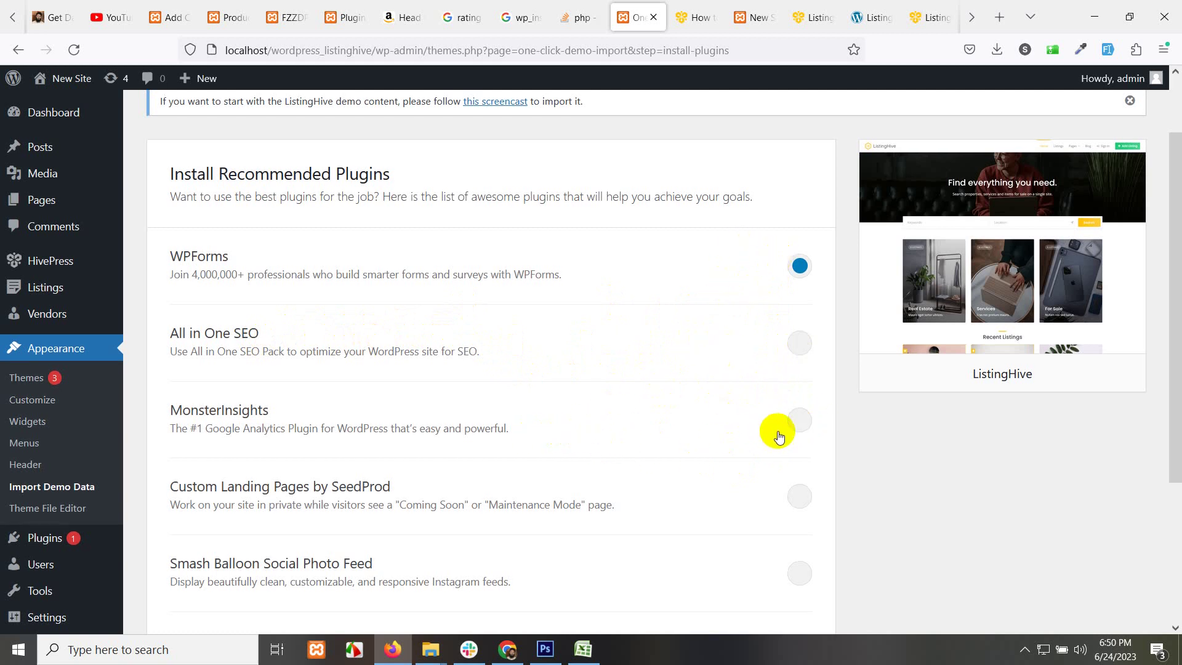
# Install the remaining recommended plugins, then go back to the demo file import step
pyautogui.scroll(-3, 774, 431)
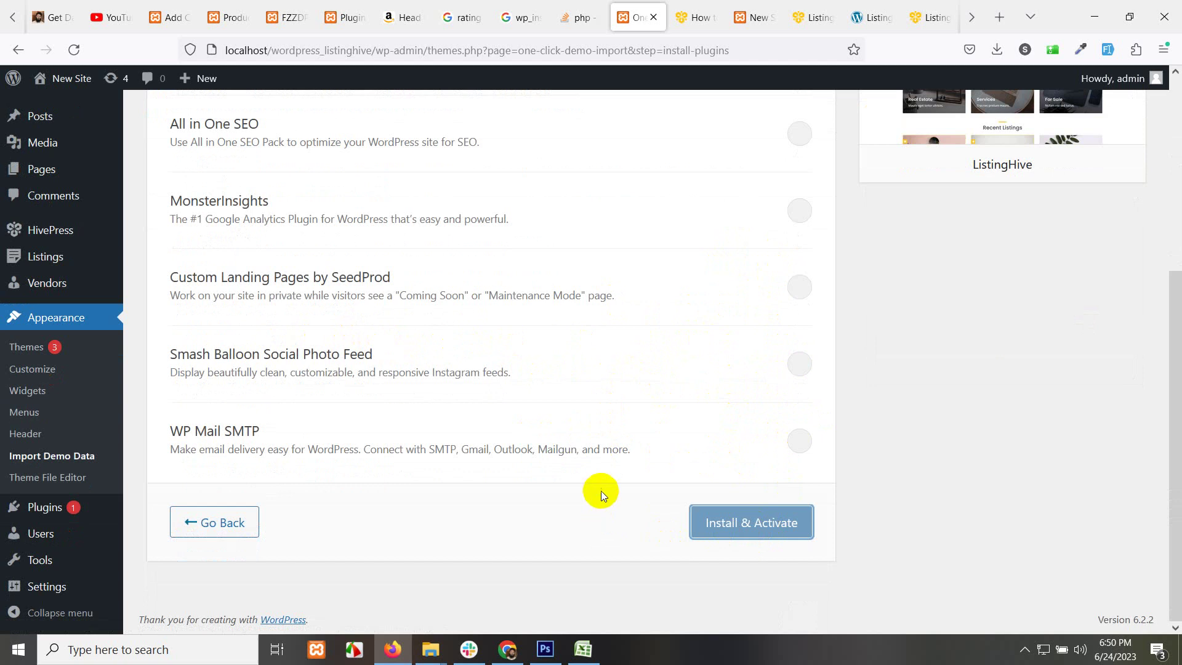
pyautogui.click(724, 509)
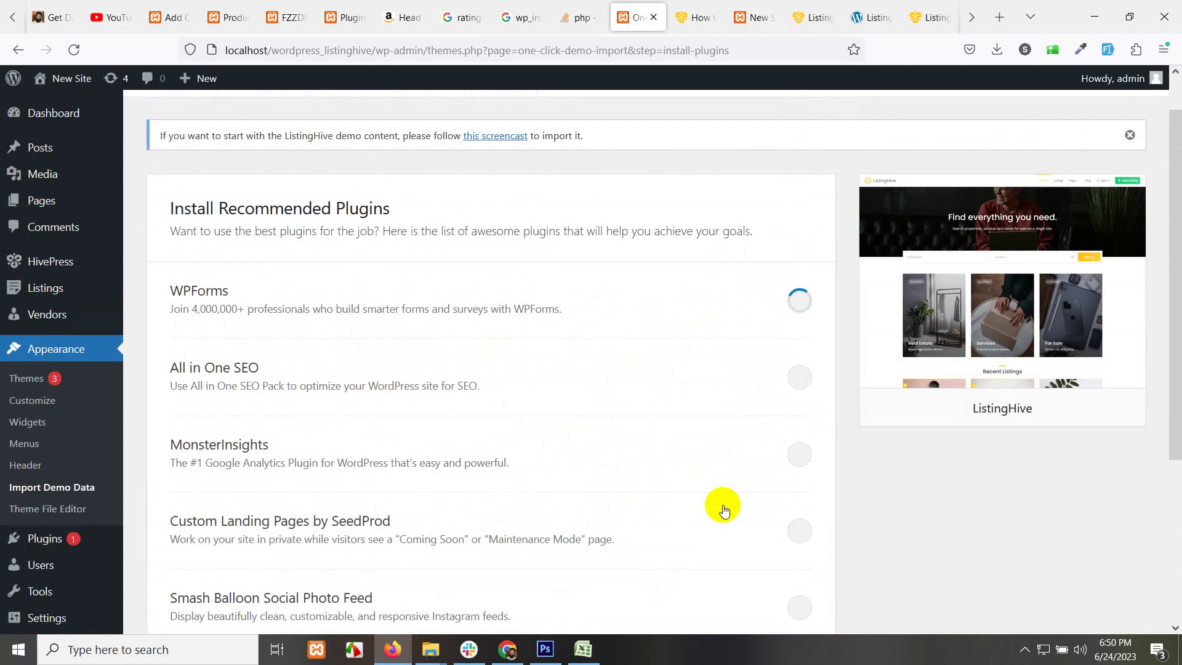
pyautogui.scroll(-5, 370, 498)
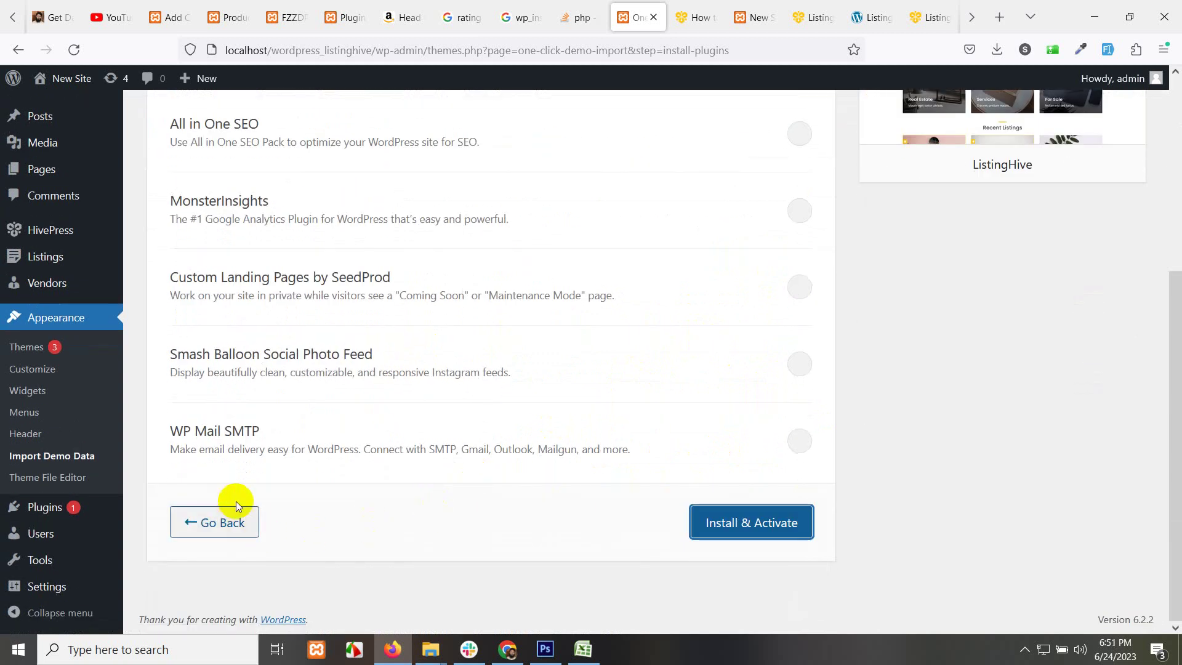
pyautogui.click(207, 522)
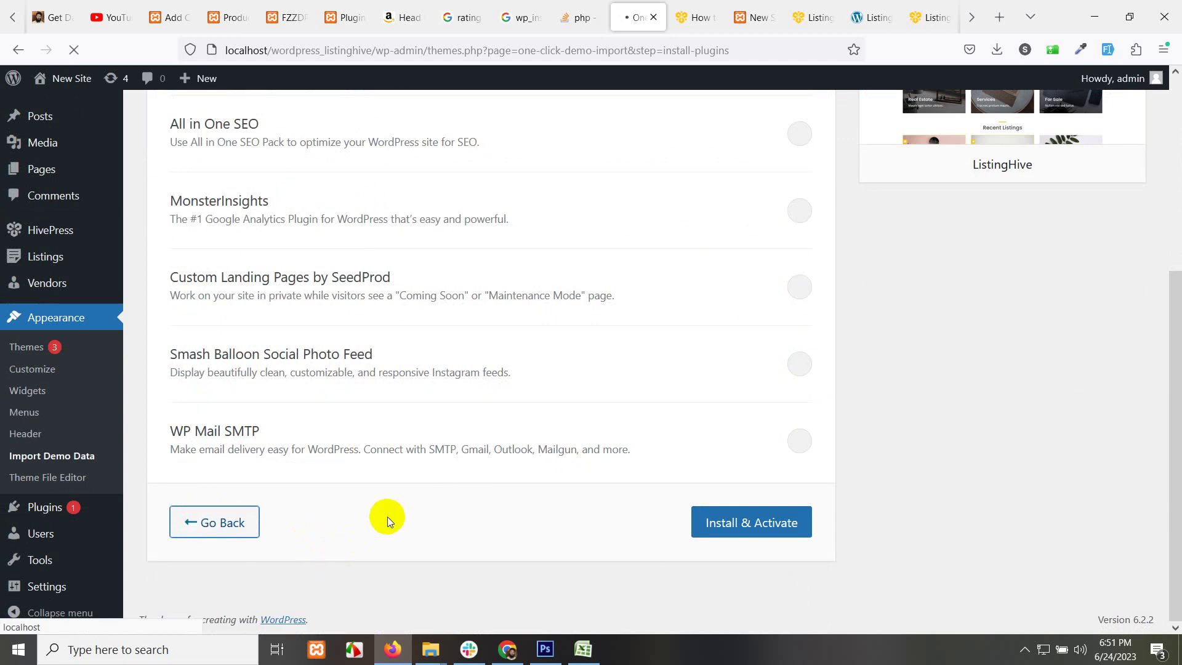
# Load content.xml and widgets.wie as the content and widgets import files
pyautogui.scroll(-7, 695, 500)
pyautogui.scroll(-3, 749, 514)
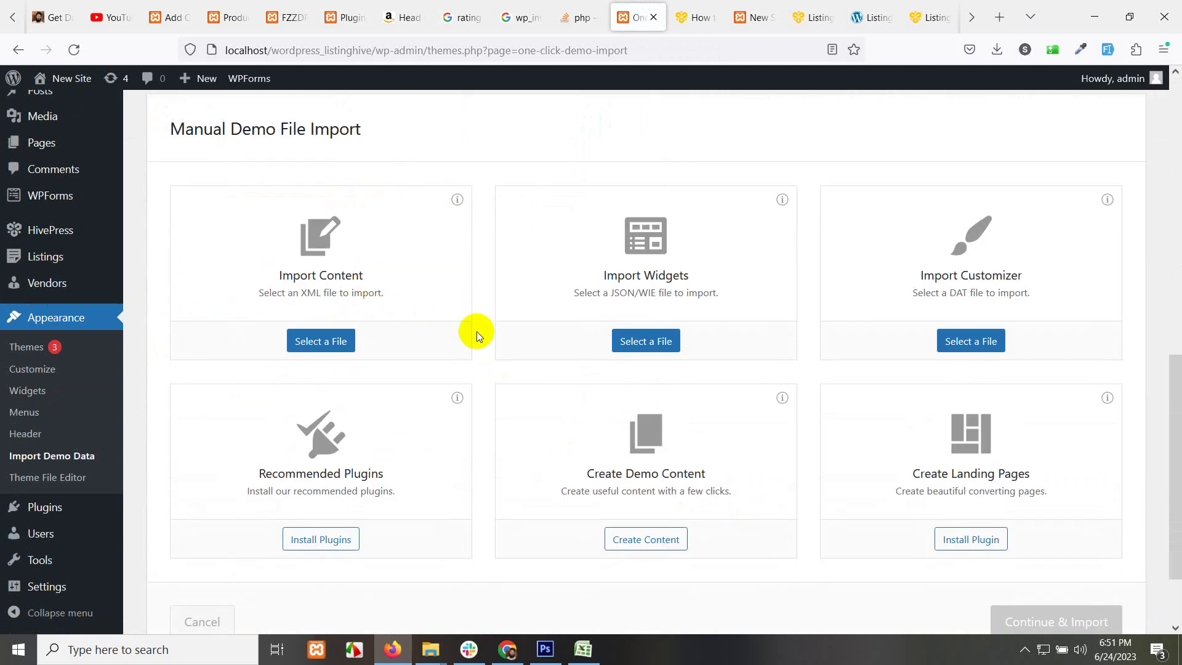
pyautogui.click(319, 340)
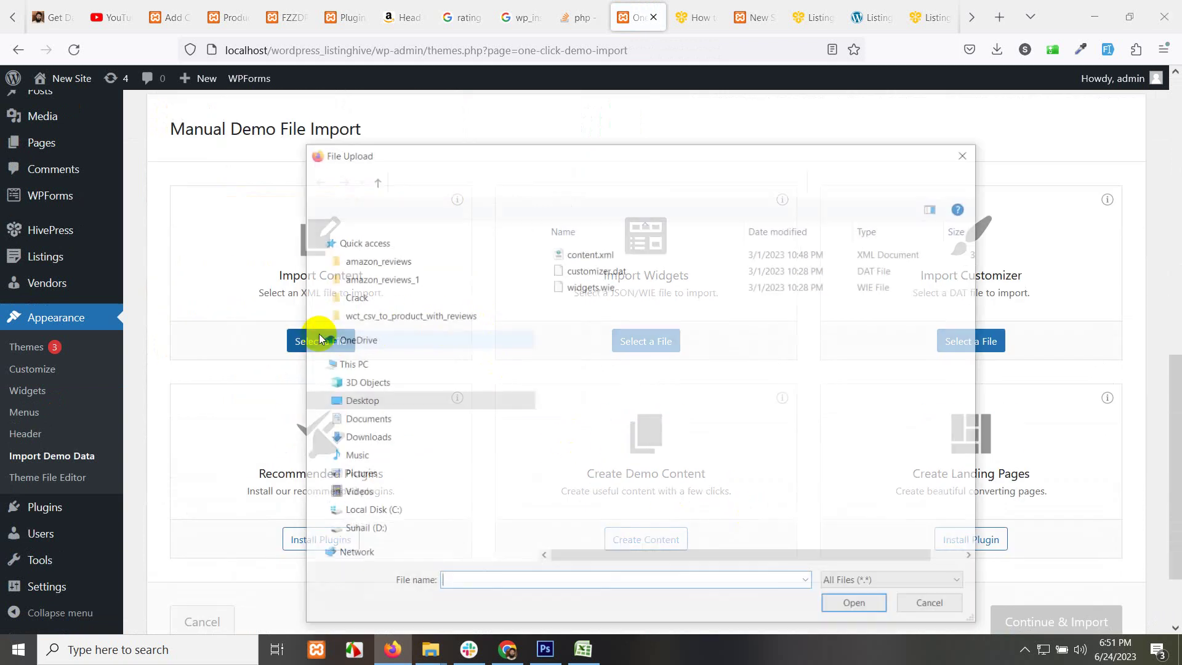
pyautogui.click(565, 256)
pyautogui.doubleClick(565, 256)
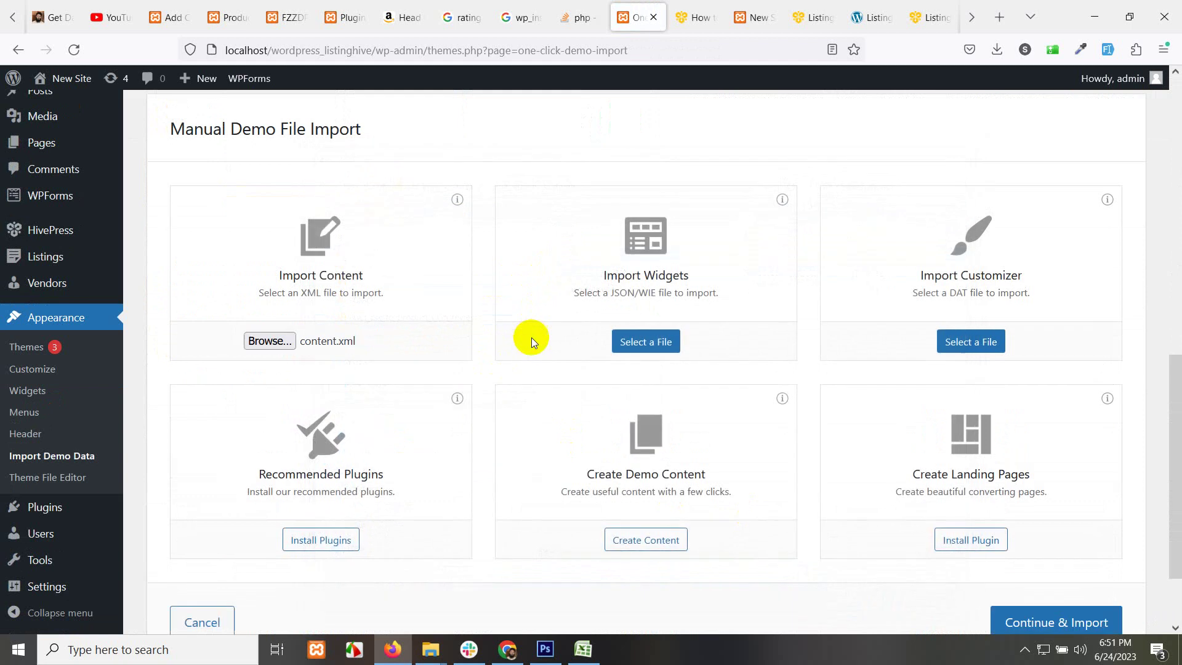
pyautogui.click(631, 343)
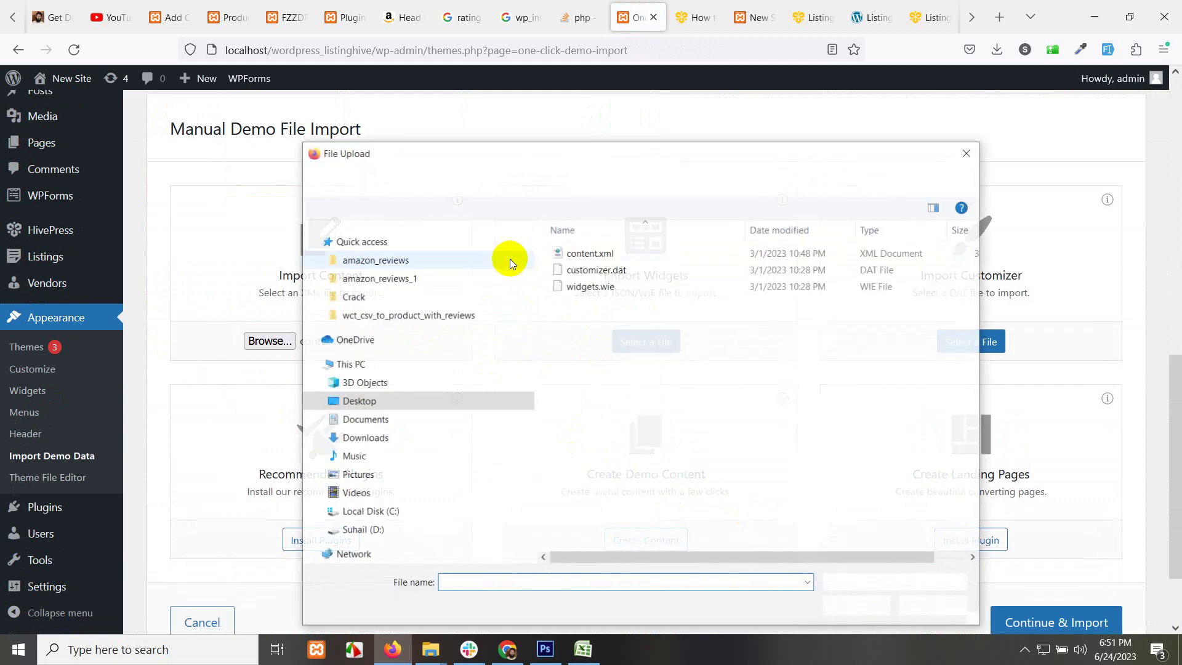
pyautogui.click(575, 283)
pyautogui.doubleClick(575, 283)
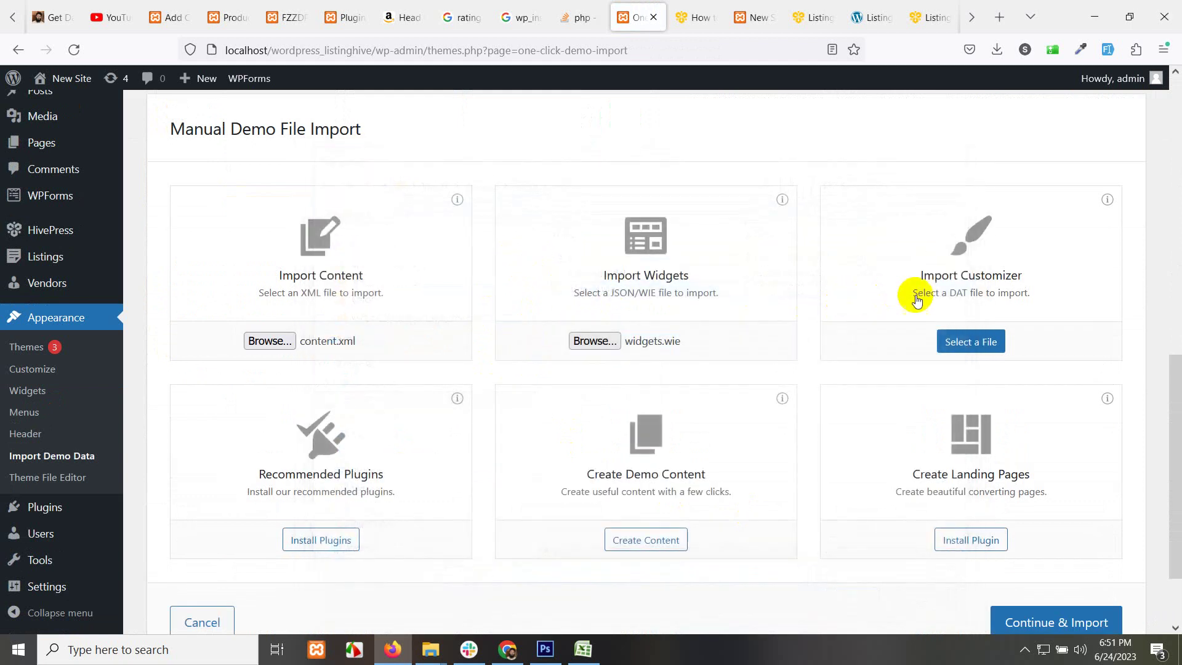
# Load customizer.dat as the customizer file and start the import with Continue & Import
pyautogui.click(983, 342)
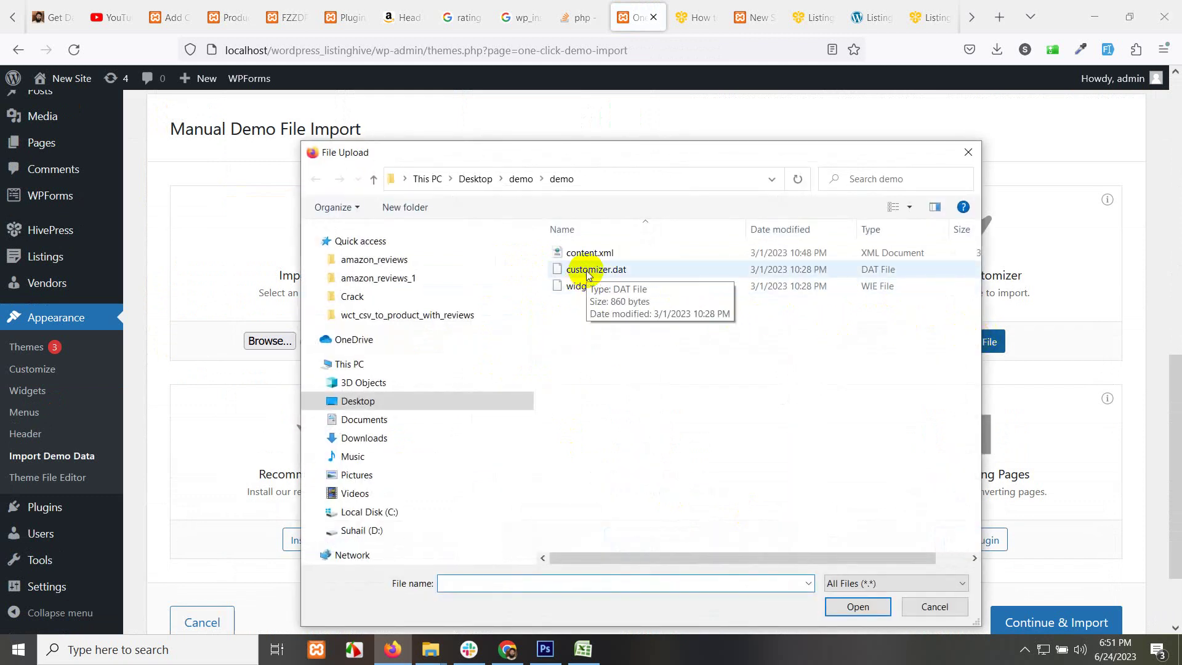
pyautogui.doubleClick(586, 271)
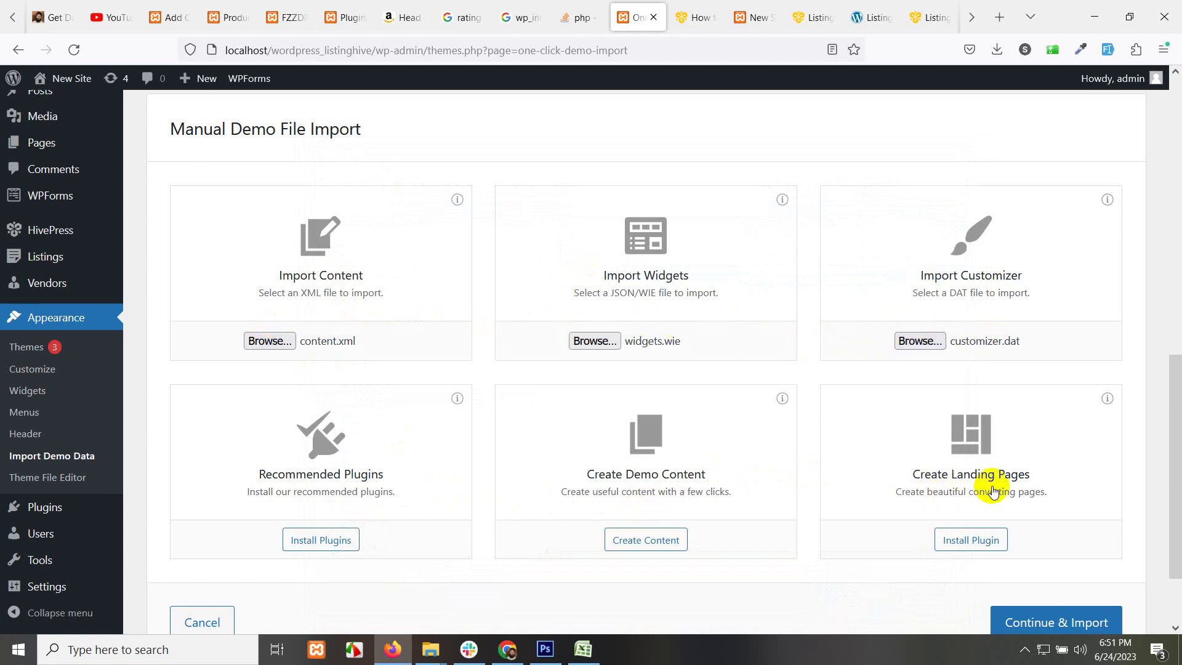
pyautogui.scroll(-3, 1102, 557)
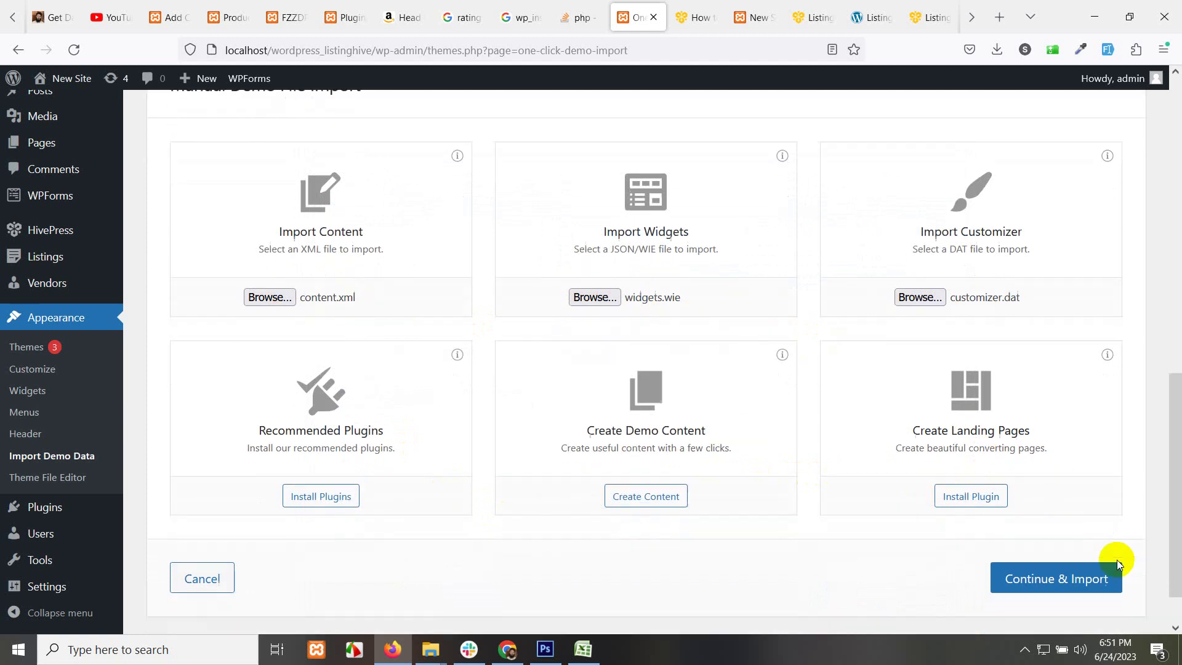
pyautogui.click(1059, 523)
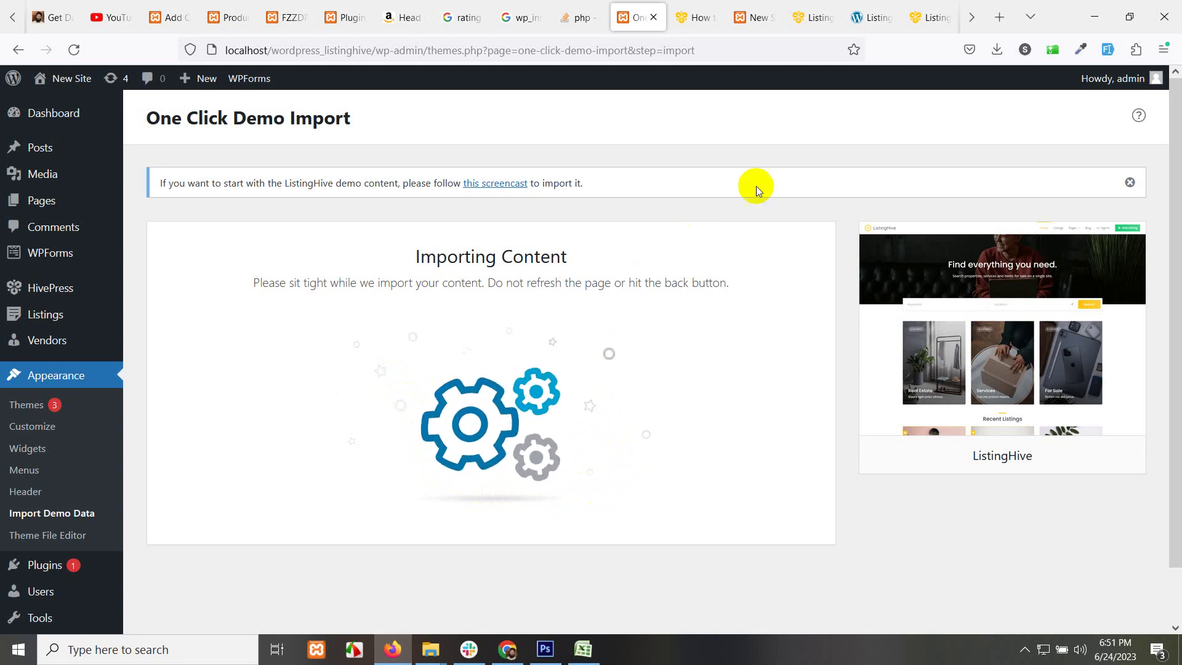
# While the import runs, review the HivePress theme and import guide tabs, then right-click Visit Site
pyautogui.click(807, 8)
pyautogui.scroll(-3, 810, 407)
pyautogui.scroll(3, 810, 408)
pyautogui.click(699, 13)
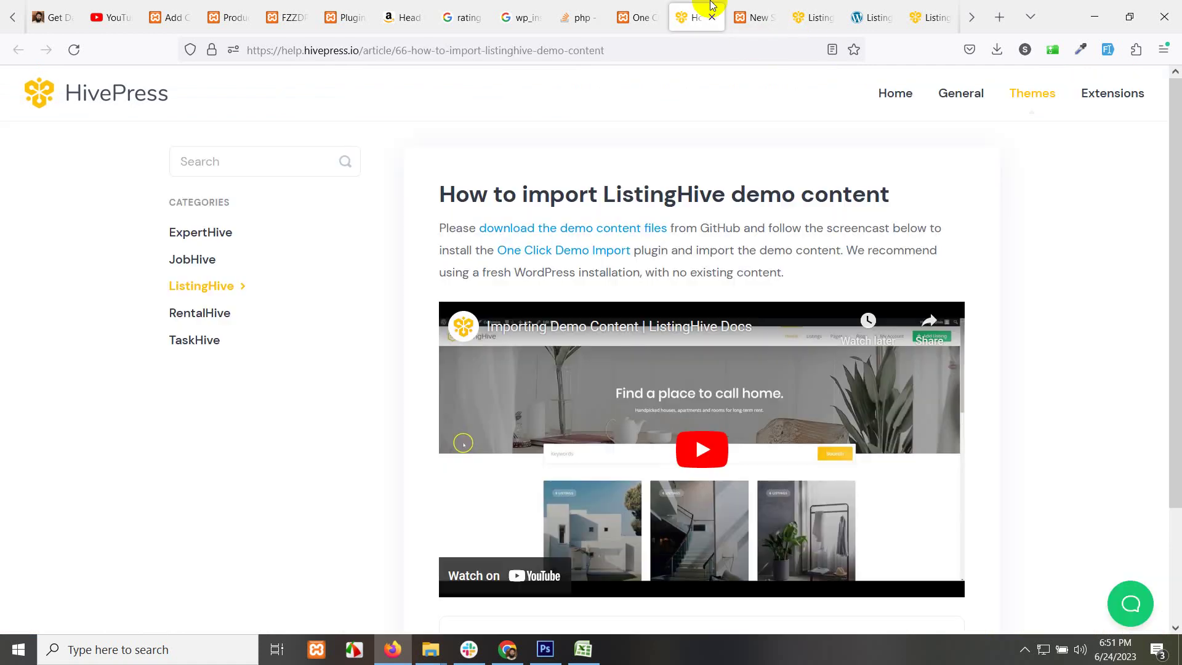
pyautogui.click(644, 14)
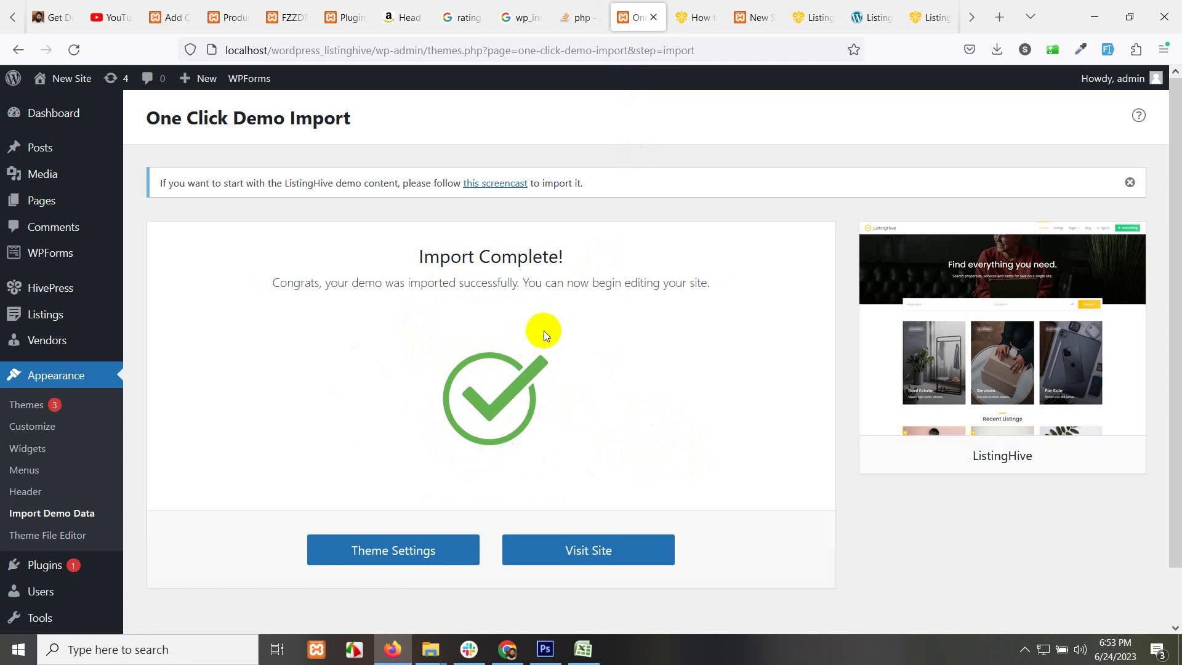
pyautogui.rightClick(594, 550)
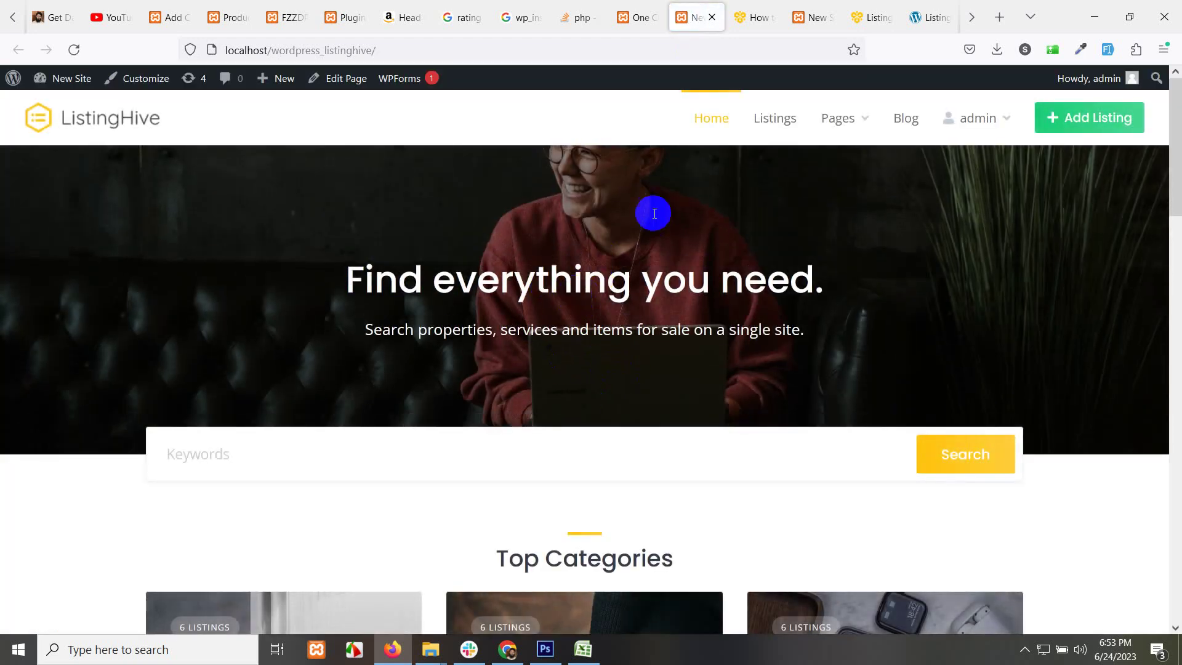
# Compare the local ListingHive homepage against the HivePress, wordpress.org and live demo tabs
pyautogui.scroll(-2, 370, 287)
pyautogui.scroll(2, 301, 290)
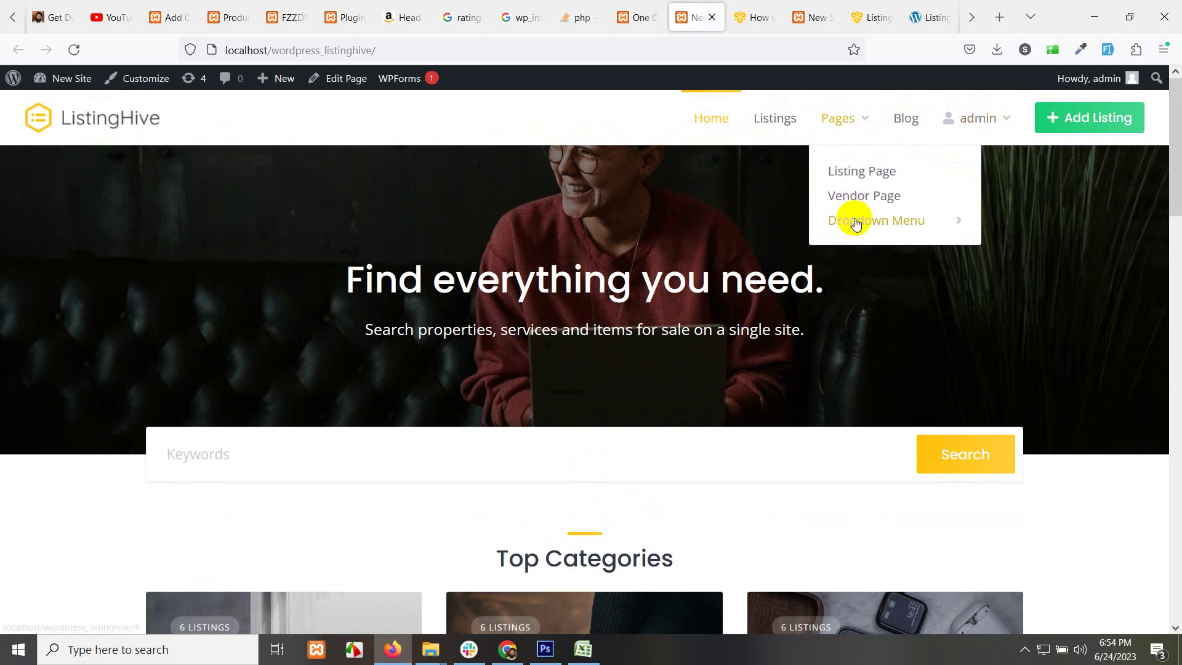
pyautogui.click(885, 6)
pyautogui.click(755, 11)
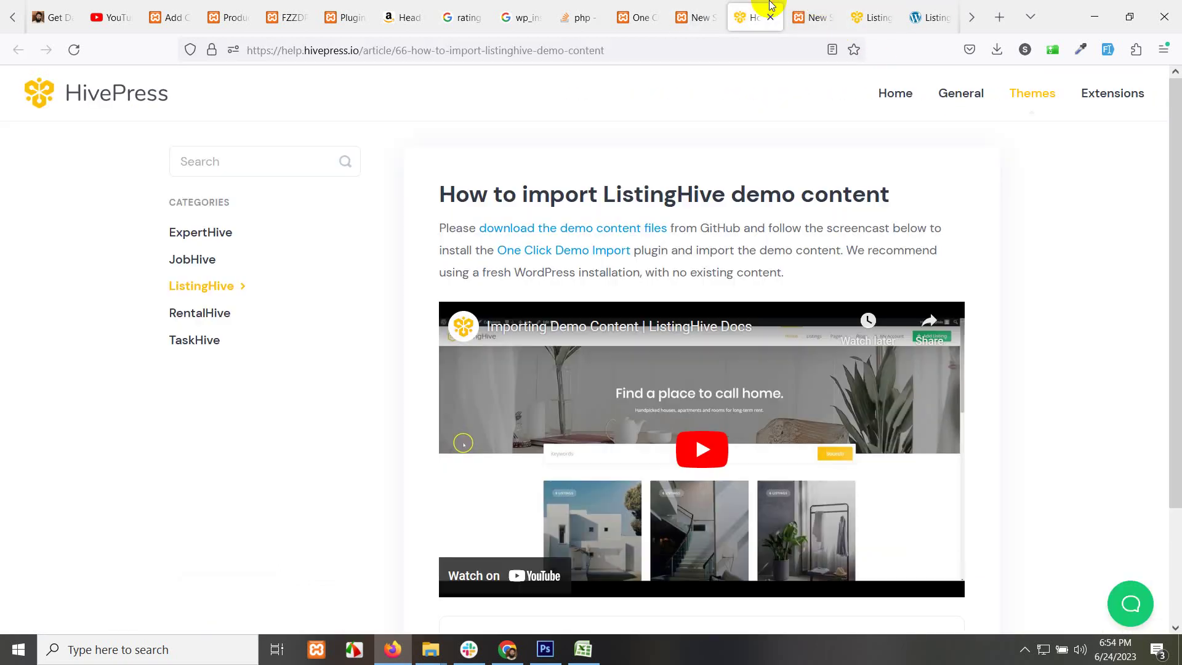
pyautogui.click(805, 6)
pyautogui.click(967, 17)
pyautogui.click(971, 16)
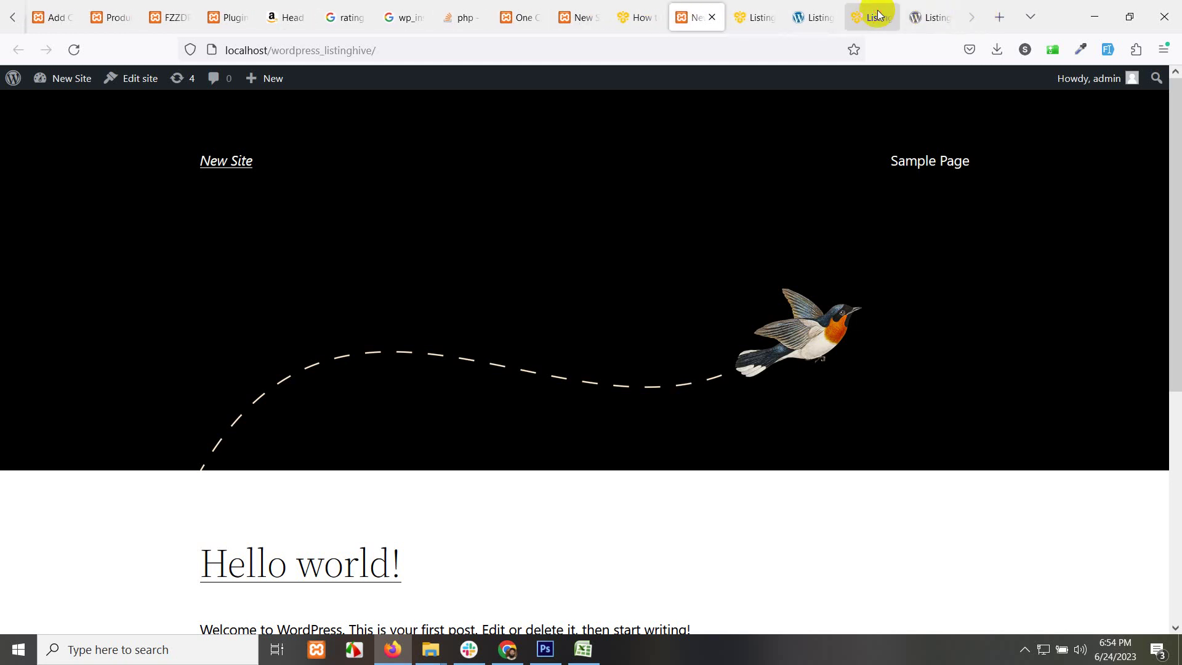
pyautogui.click(877, 15)
pyautogui.scroll(2, 917, 221)
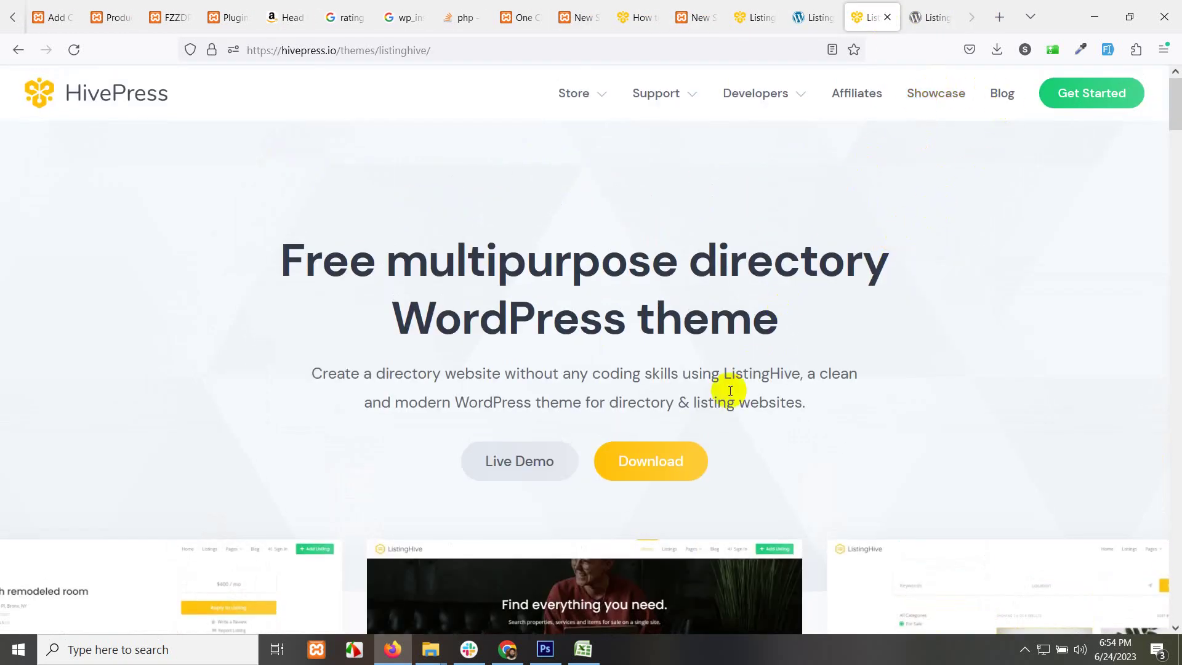
pyautogui.click(908, 15)
pyautogui.click(799, 15)
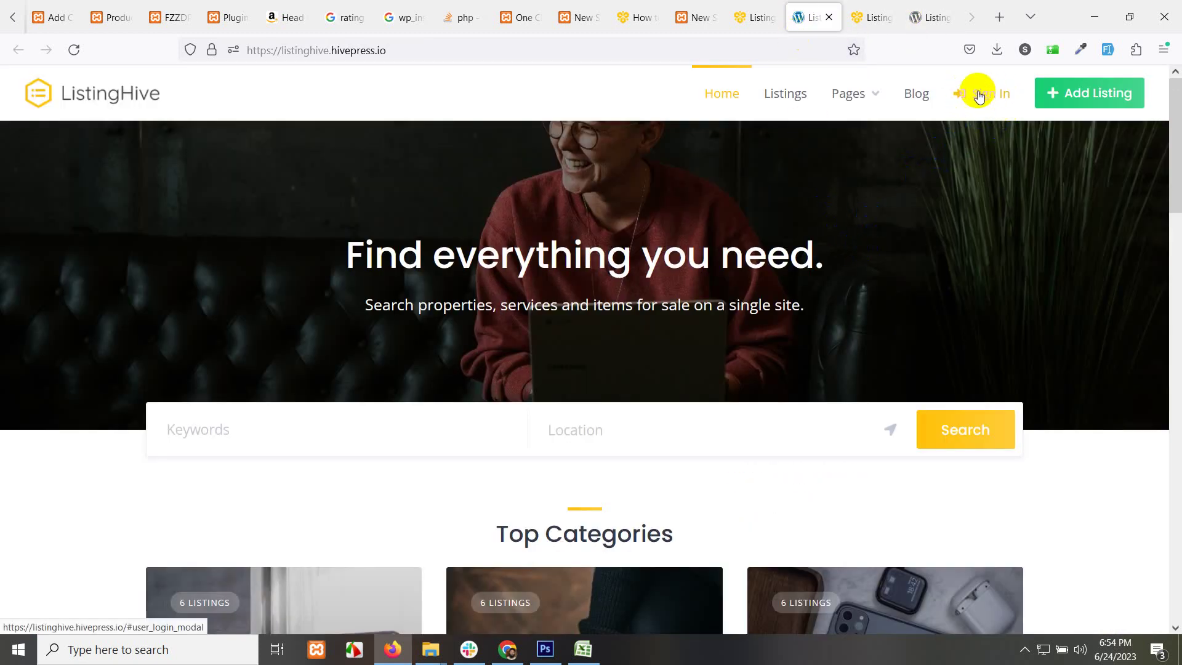
pyautogui.click(590, 11)
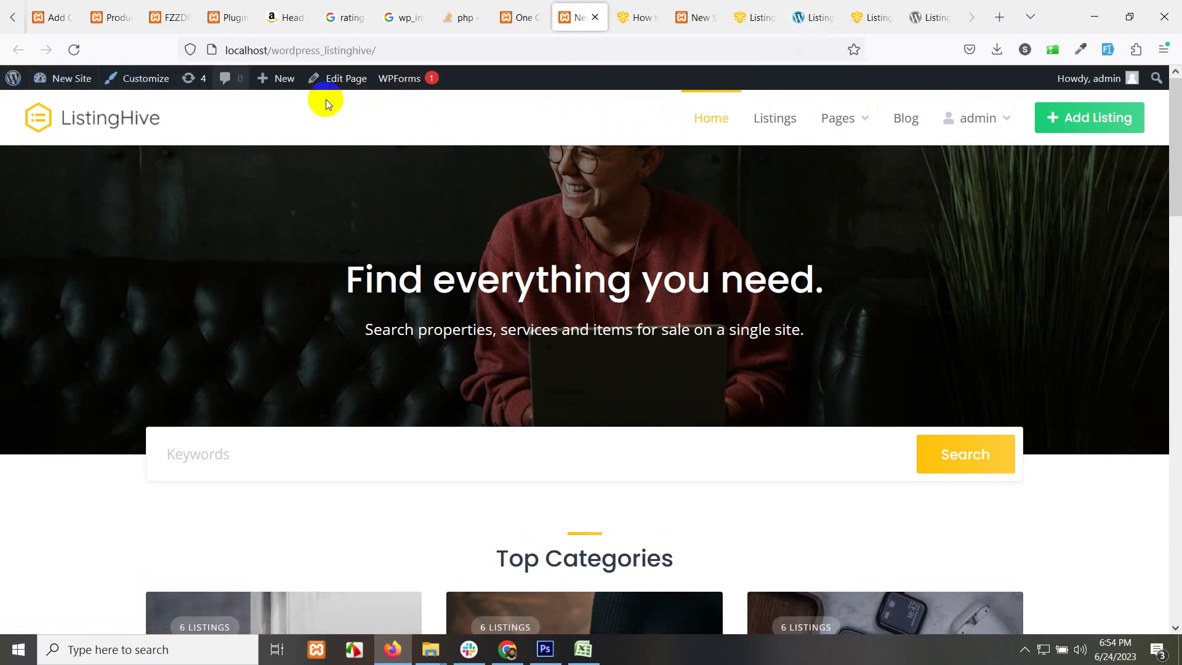
# Open the admin account menu and browse the Listings page of imported demo listings
pyautogui.moveTo(1002, 120)
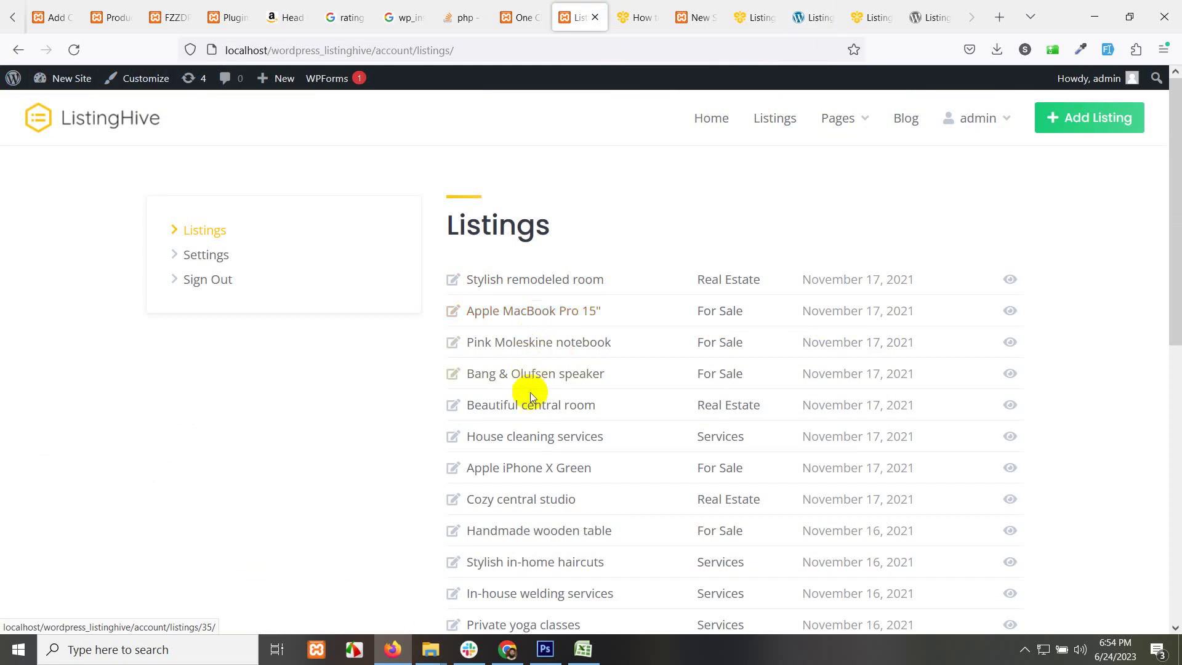
pyautogui.scroll(-2, 571, 479)
pyautogui.scroll(-3, 572, 478)
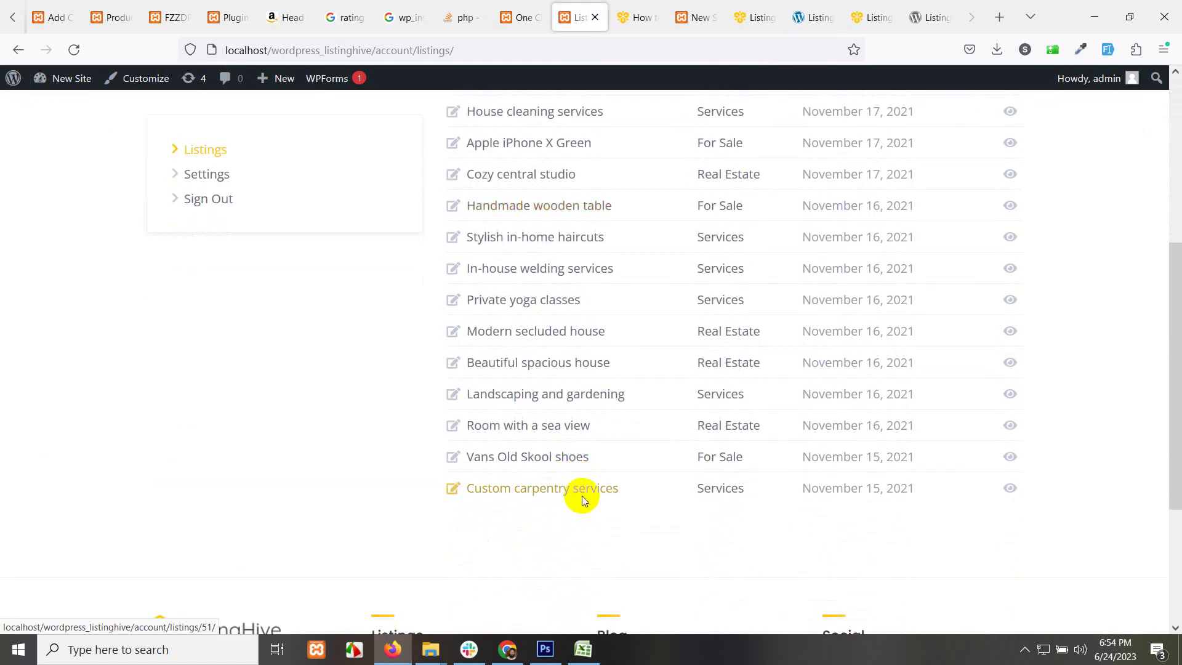
pyautogui.scroll(5, 580, 489)
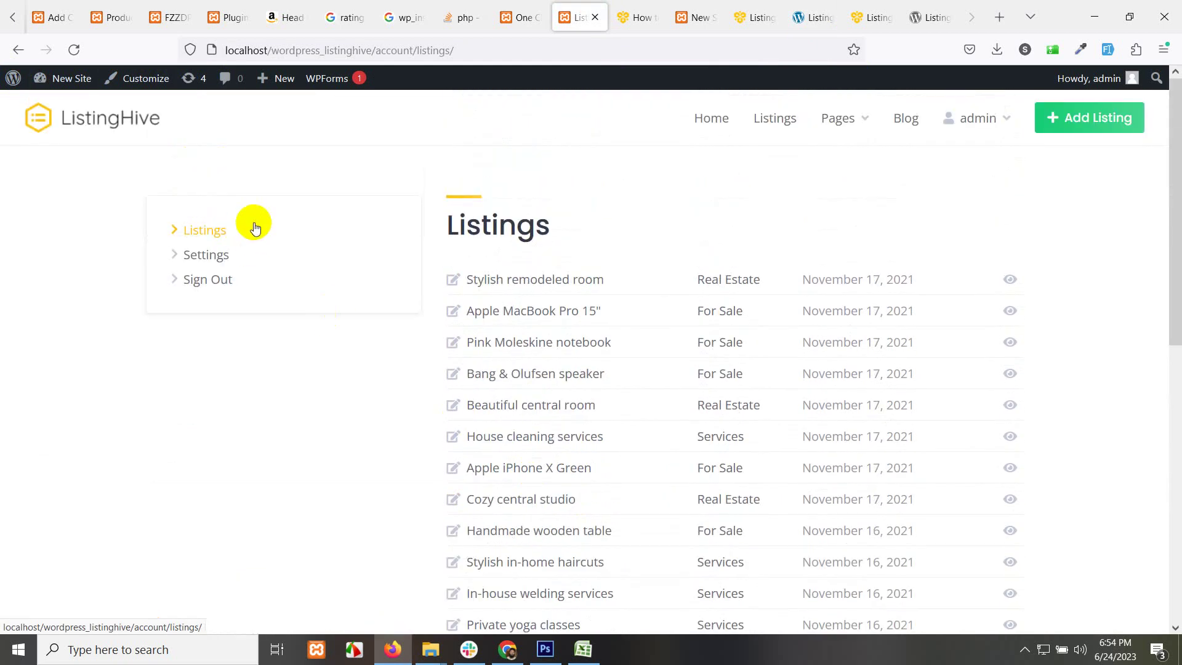
pyautogui.click(1084, 80)
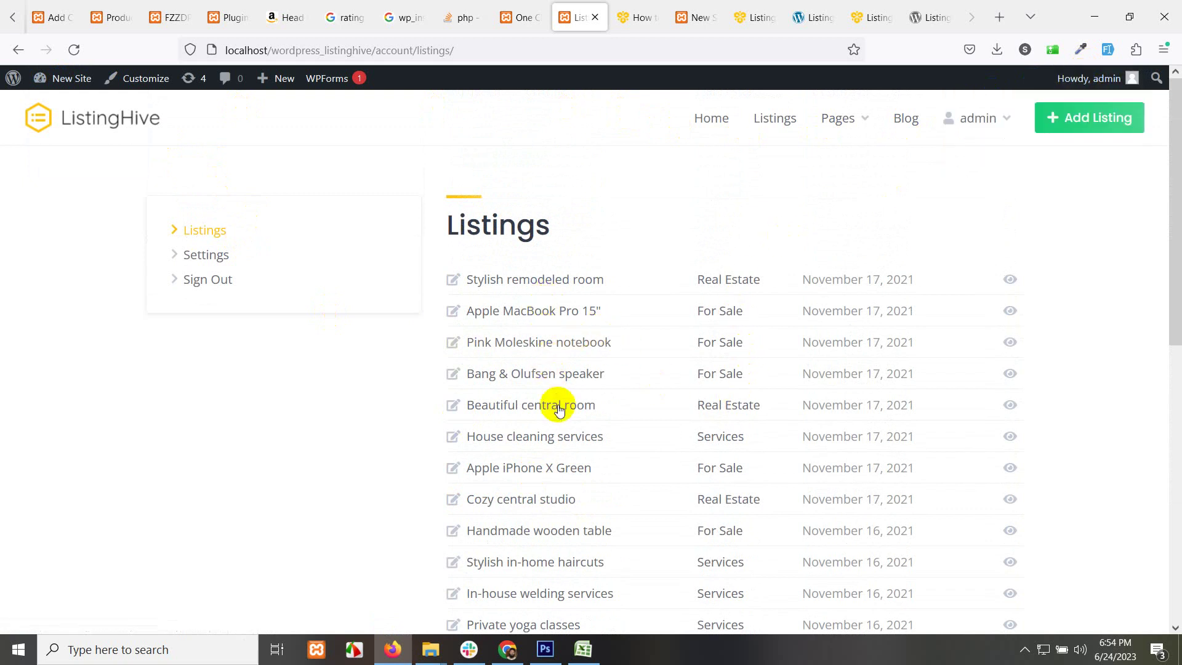
pyautogui.scroll(-4, 557, 407)
pyautogui.scroll(4, 720, 246)
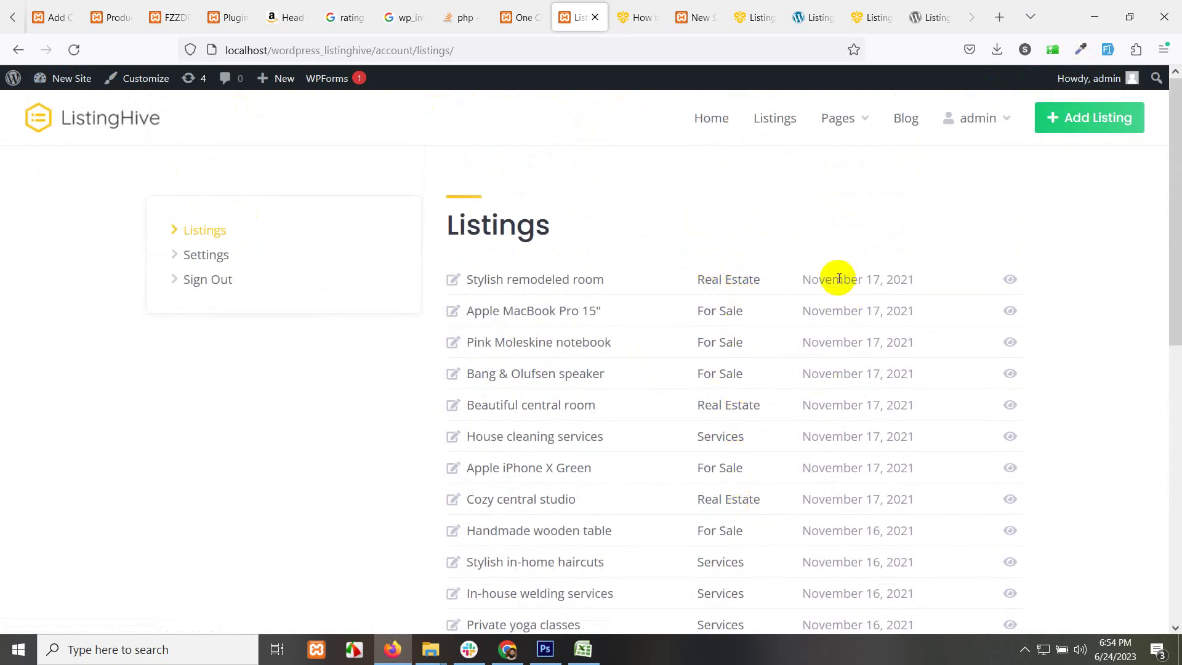
pyautogui.scroll(-3, 840, 472)
pyautogui.scroll(-3, 840, 472)
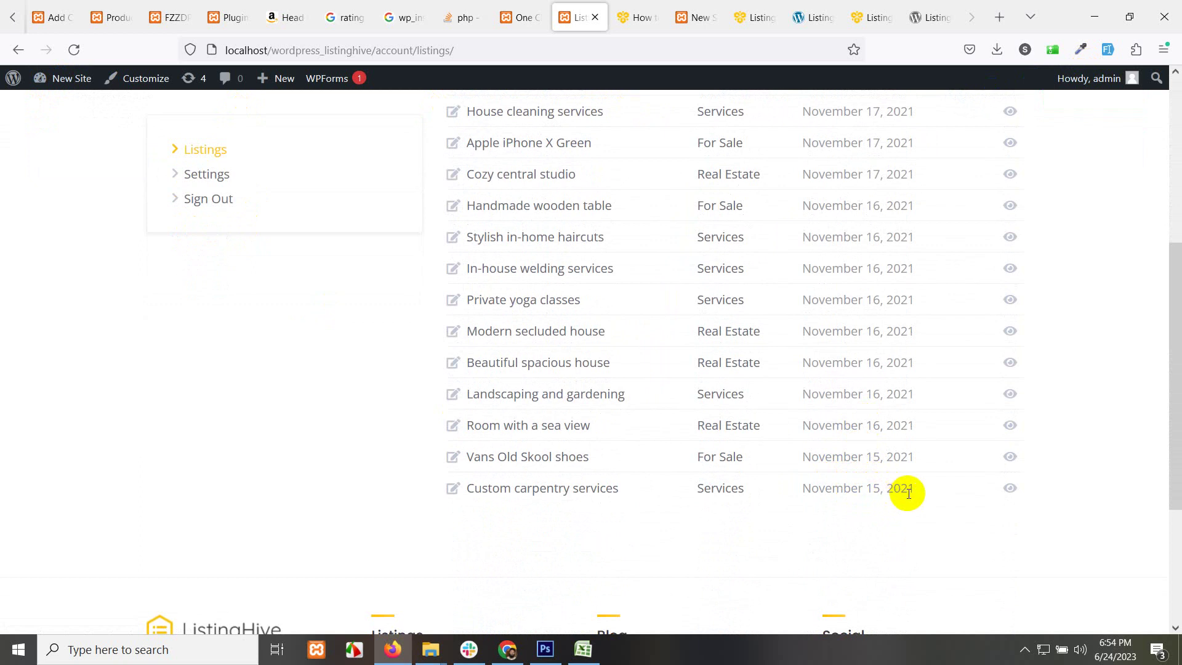
pyautogui.scroll(5, 873, 475)
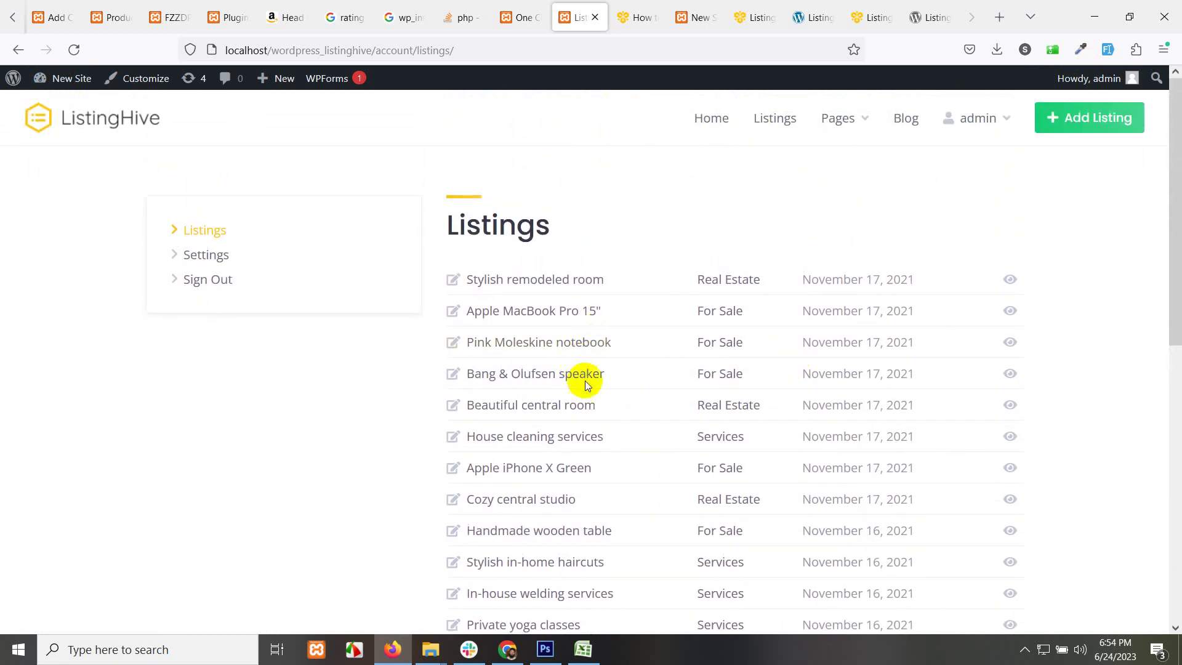
pyautogui.moveTo(973, 131)
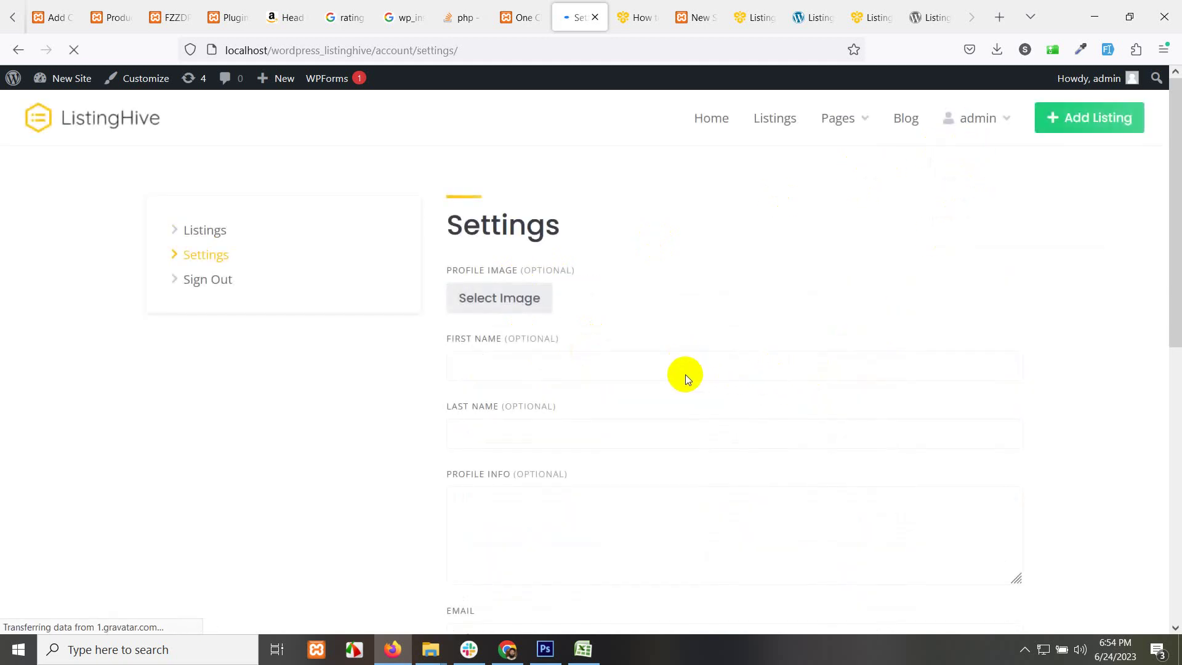
pyautogui.scroll(-2, 649, 404)
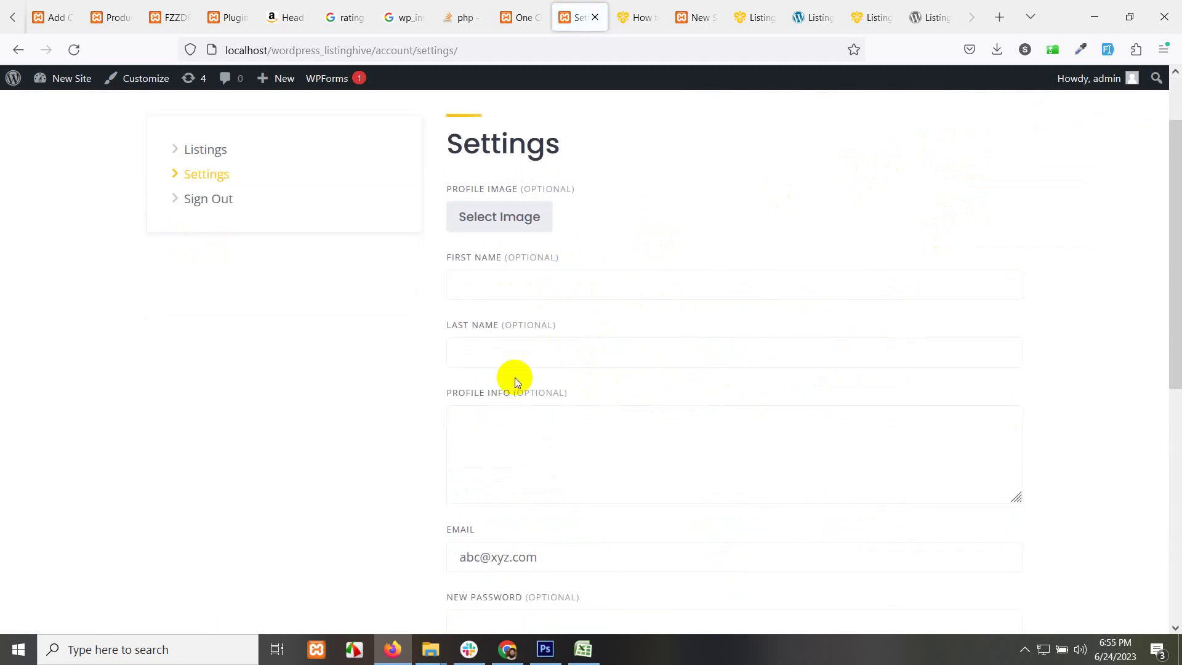
pyautogui.scroll(-3, 543, 428)
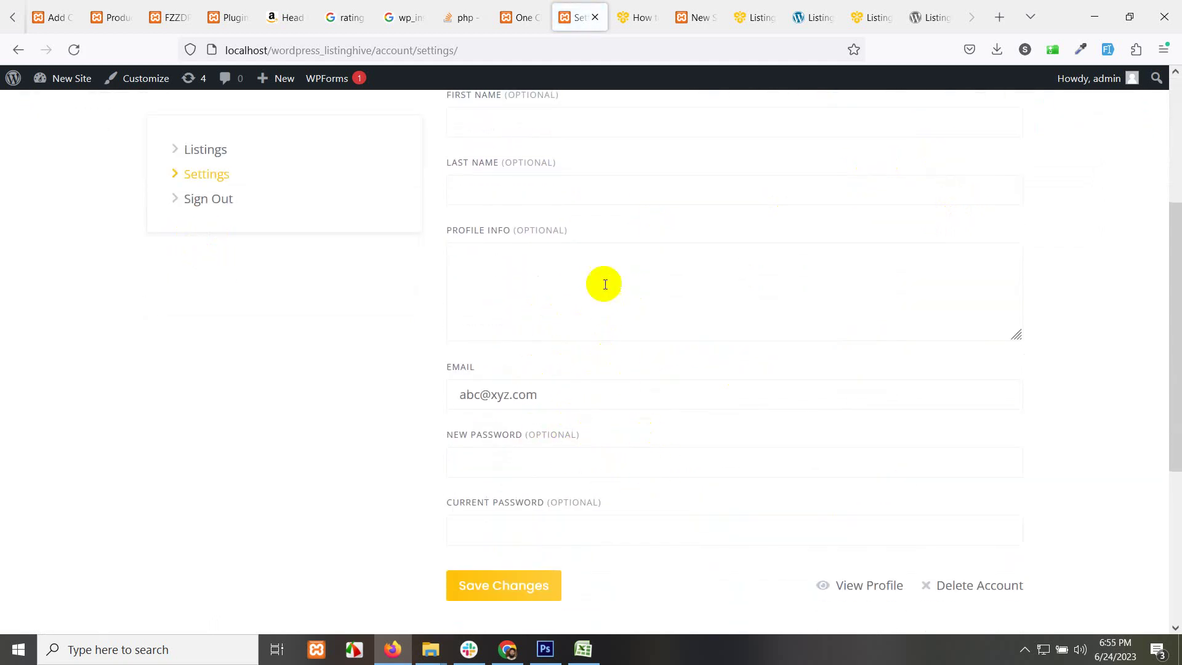
pyautogui.scroll(-2, 578, 424)
pyautogui.scroll(4, 602, 297)
pyautogui.scroll(3, 604, 312)
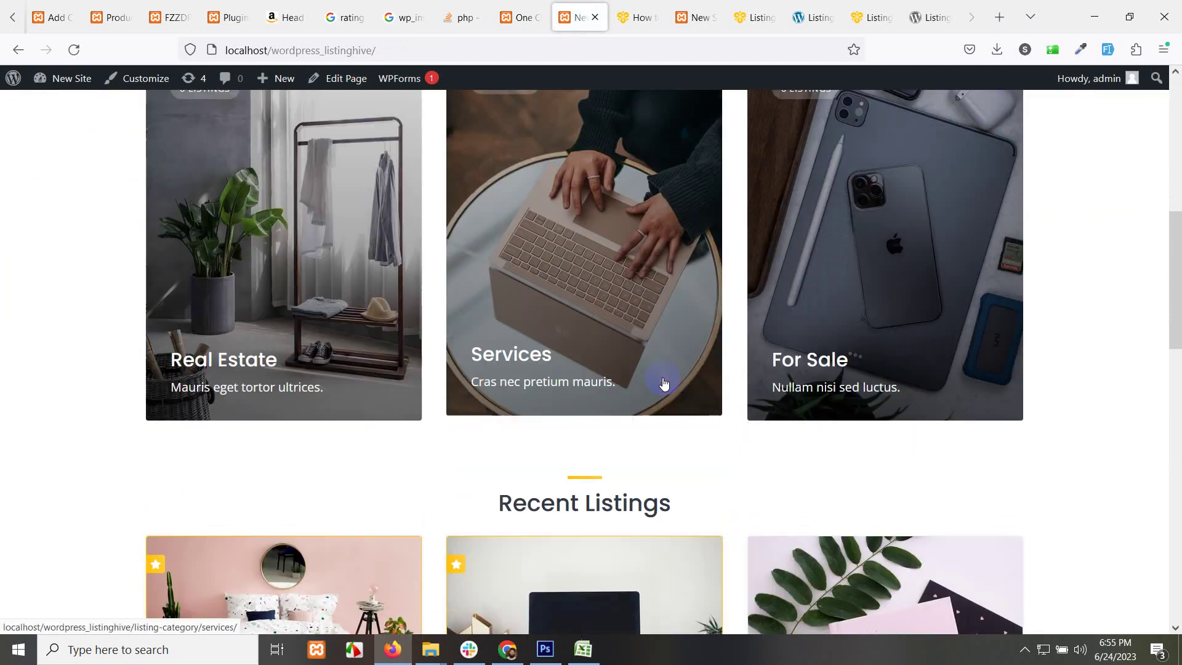
pyautogui.scroll(-4, 663, 381)
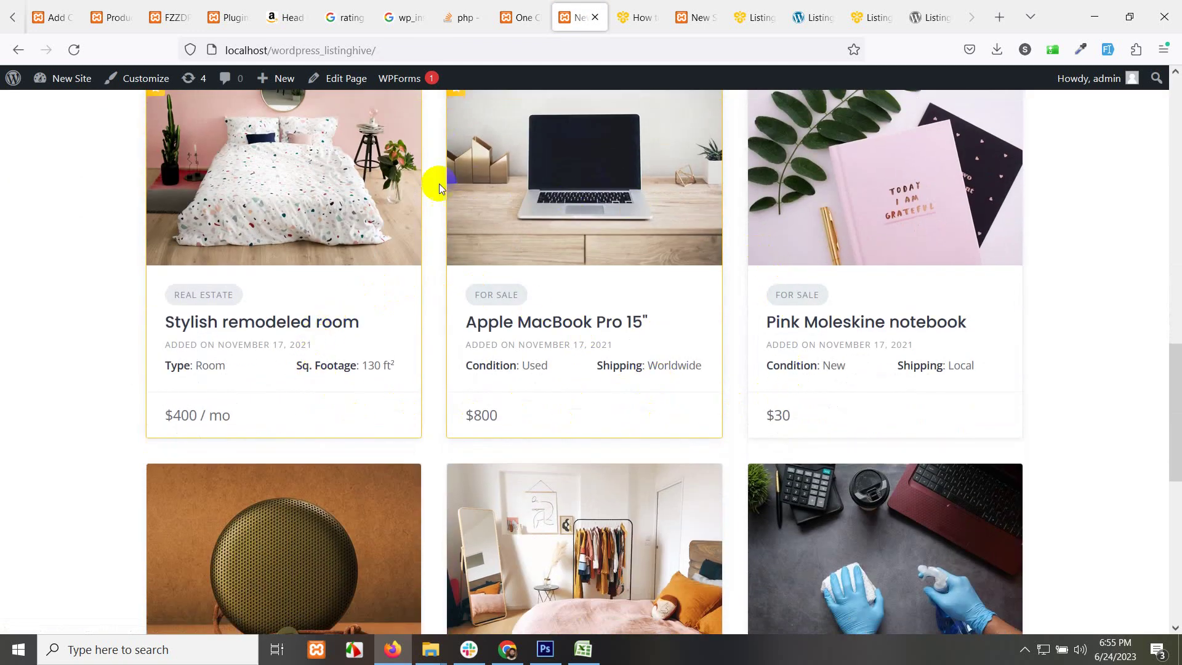
# Scroll through the ListingHive home page and select the footer's site tagline text
pyautogui.scroll(3, 360, 346)
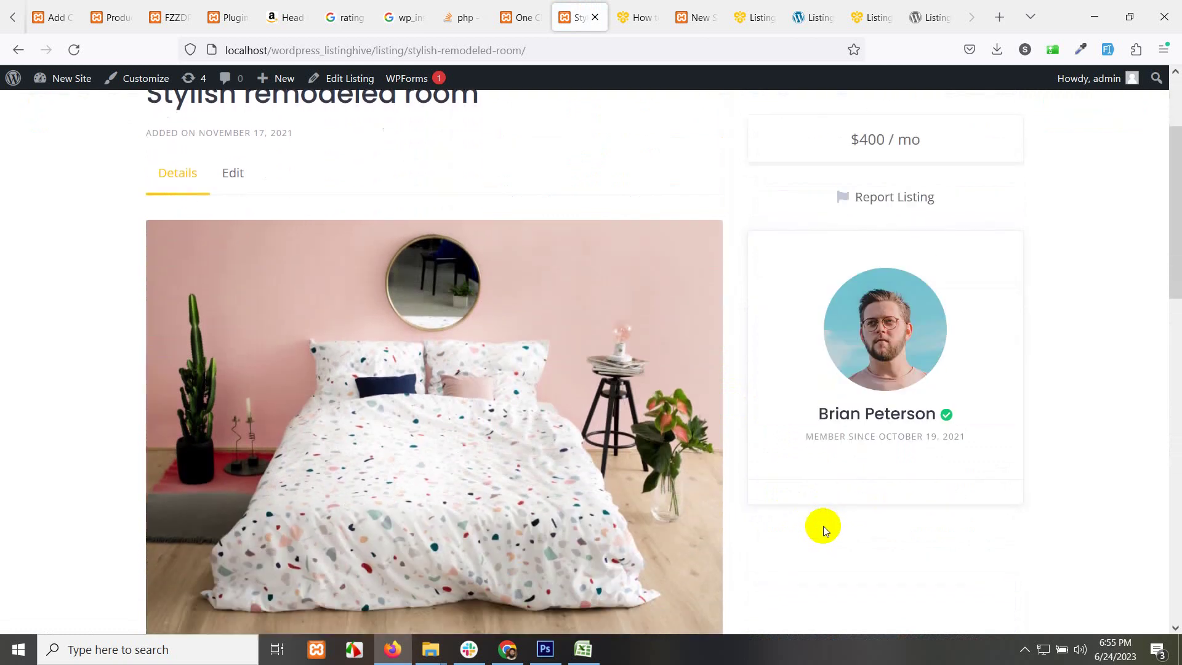
pyautogui.scroll(1, 879, 431)
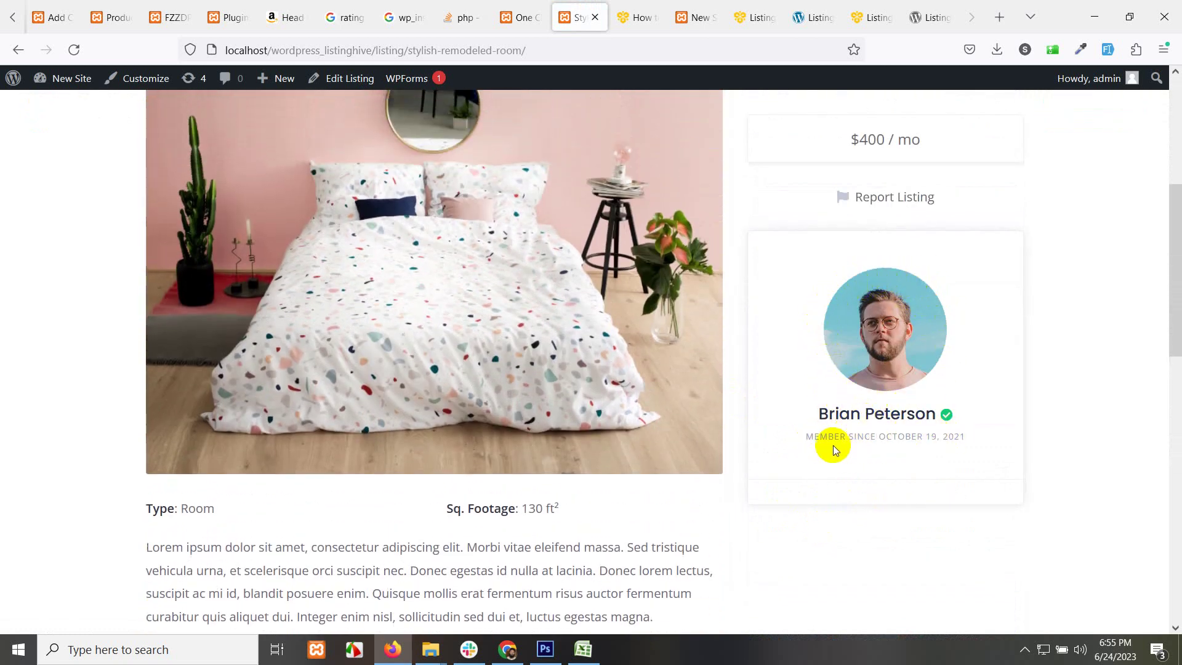
pyautogui.scroll(3, 936, 482)
pyautogui.scroll(3, 950, 489)
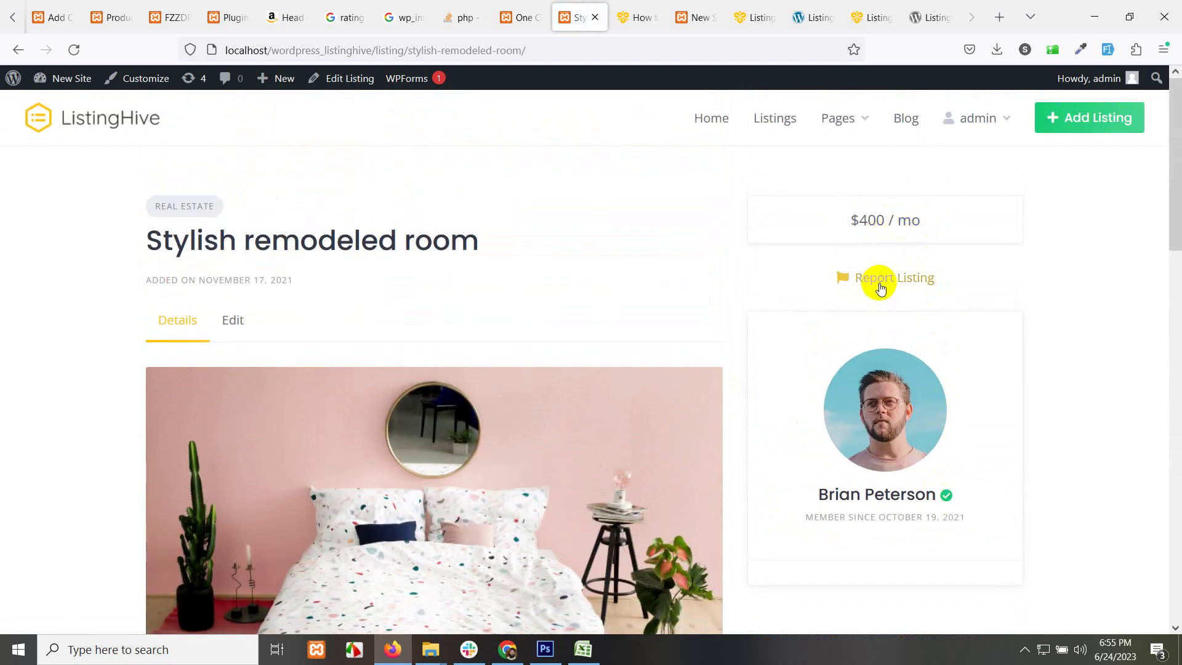
pyautogui.scroll(-4, 197, 333)
pyautogui.scroll(-5, 211, 325)
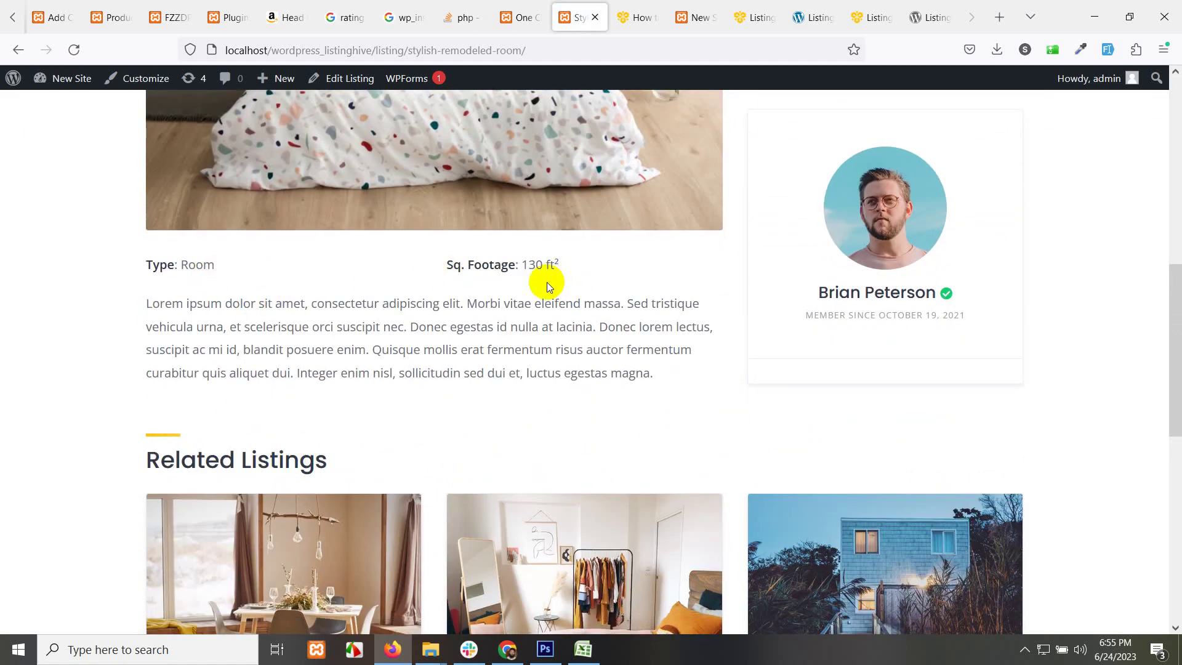
pyautogui.scroll(-5, 388, 376)
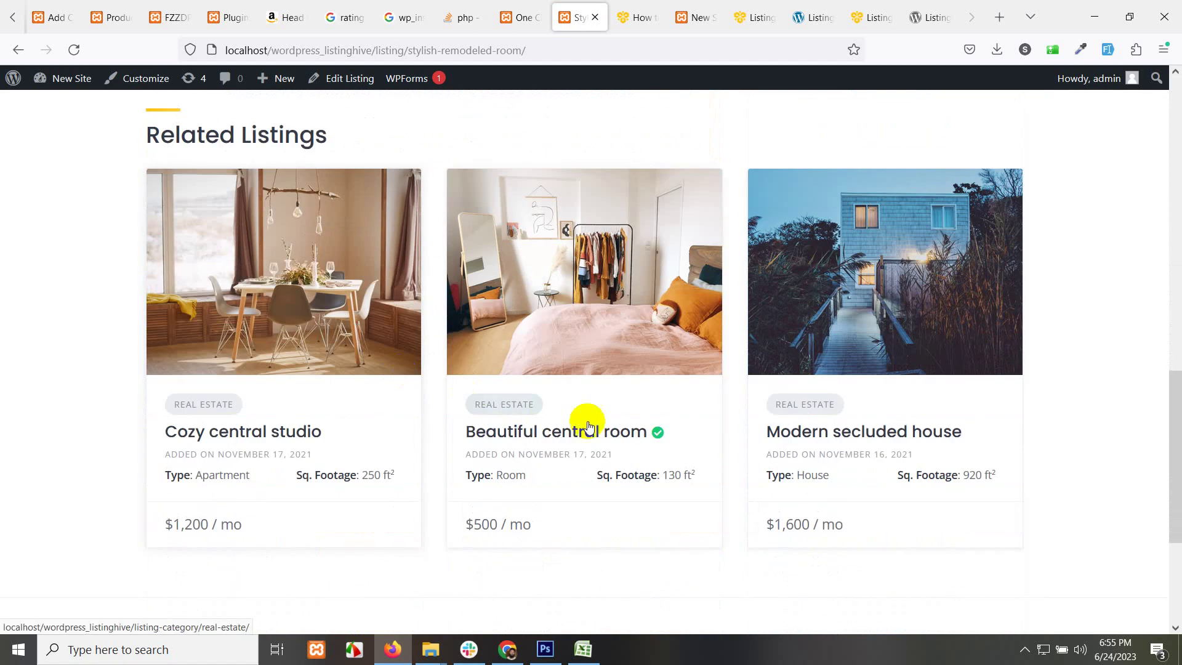
pyautogui.scroll(-4, 673, 462)
pyautogui.scroll(1, 671, 461)
pyautogui.scroll(-1, 663, 461)
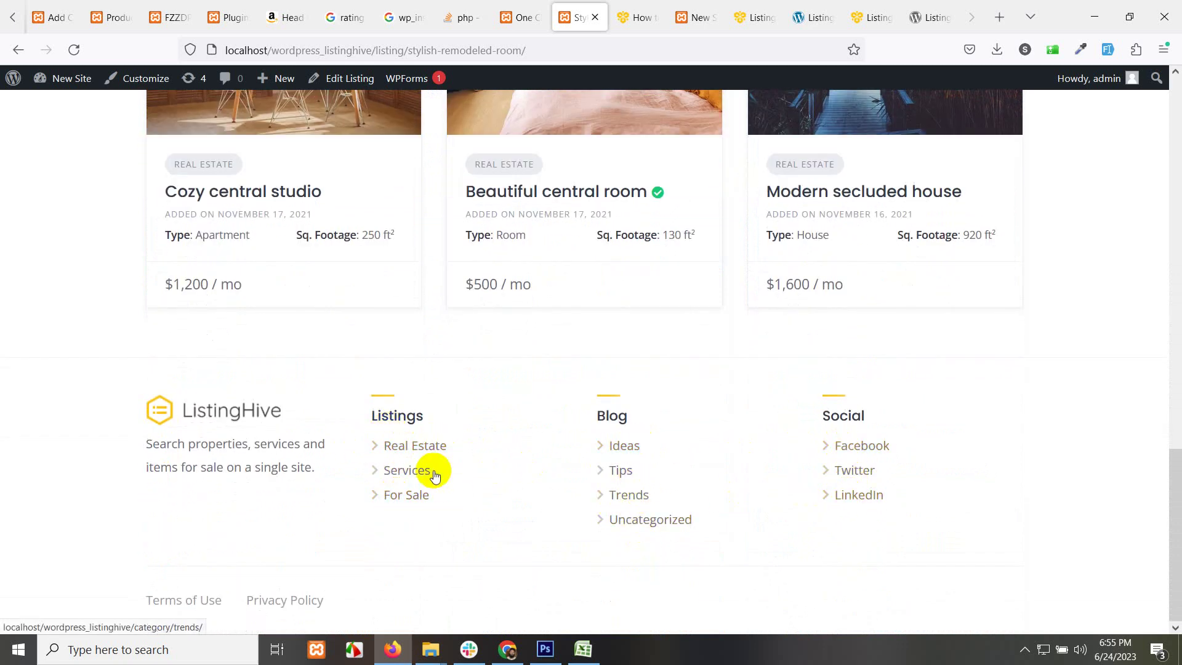
pyautogui.moveTo(142, 445); pyautogui.dragTo(312, 489)
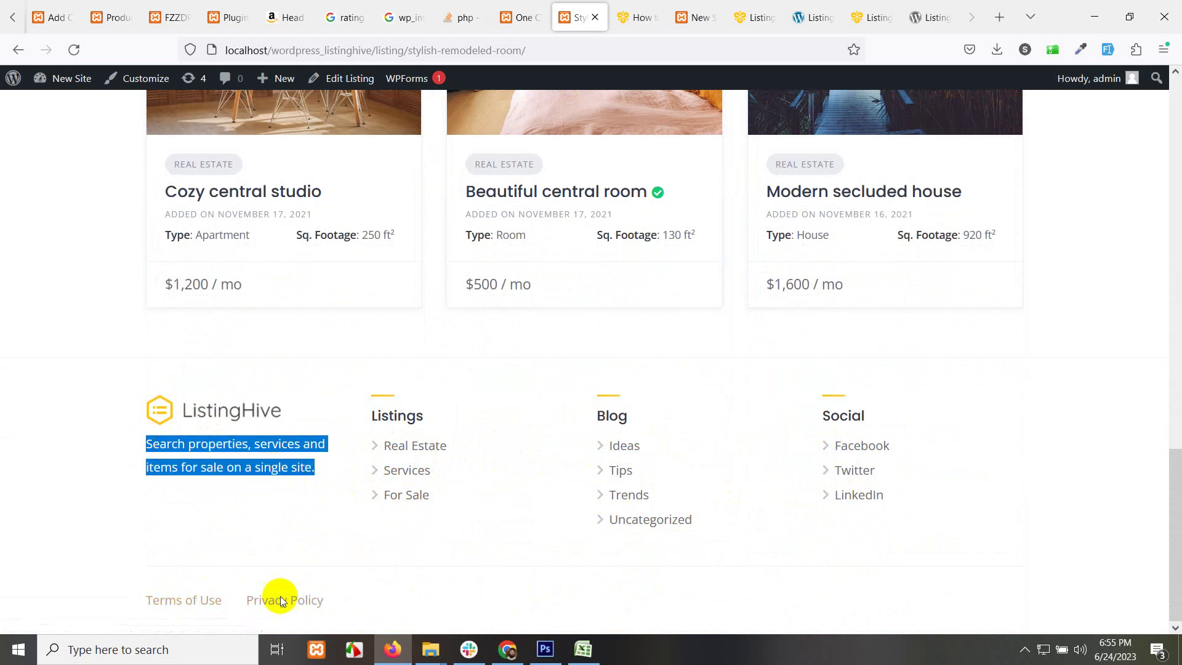
# Open the Edit form for the Stylish remodeled room listing and review its fields
pyautogui.scroll(2, 591, 545)
pyautogui.scroll(15, 591, 545)
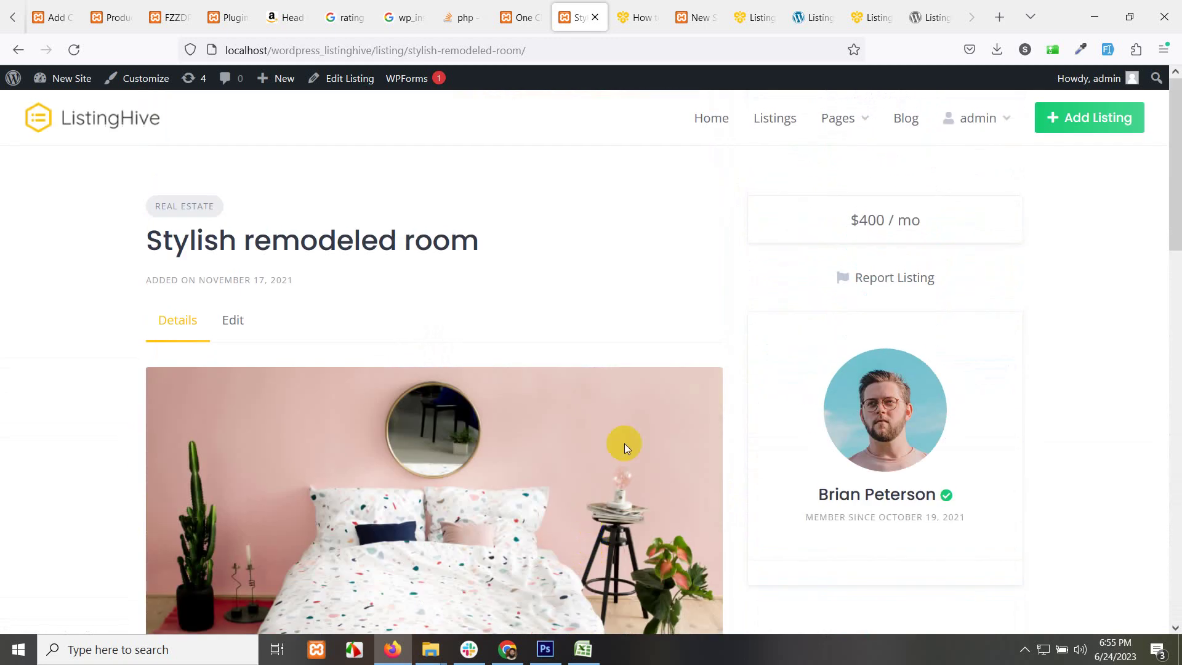
pyautogui.scroll(-3, 488, 414)
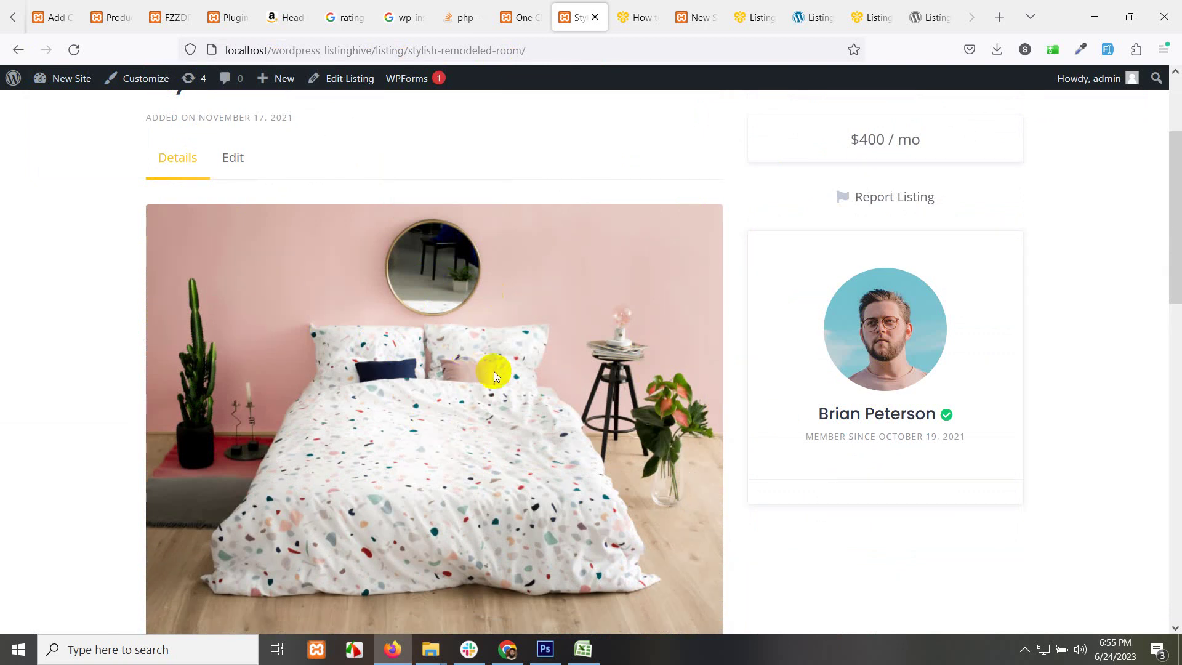
pyautogui.scroll(3, 493, 372)
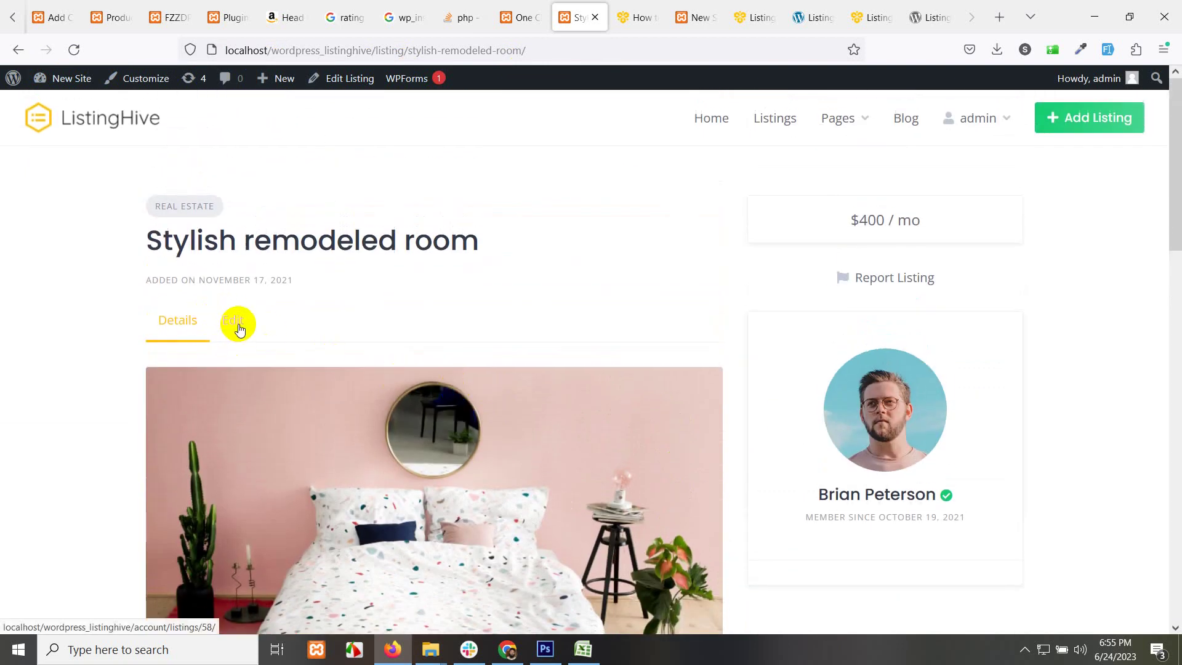
pyautogui.click(239, 327)
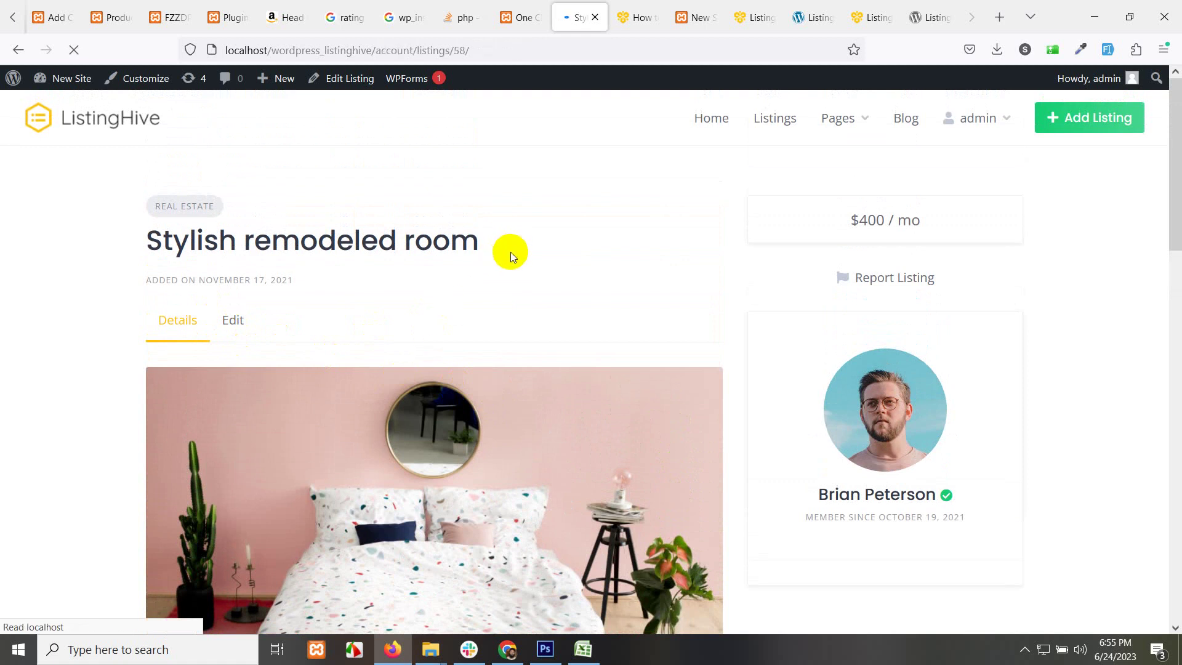
pyautogui.scroll(-2, 444, 343)
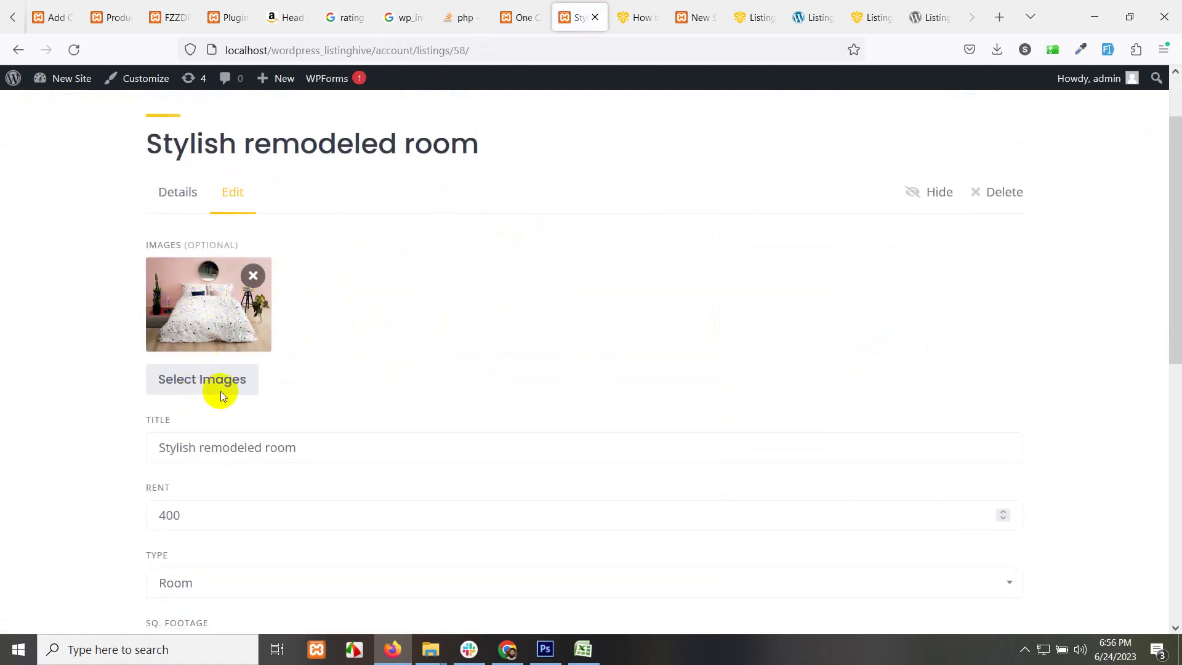
pyautogui.scroll(-4, 300, 410)
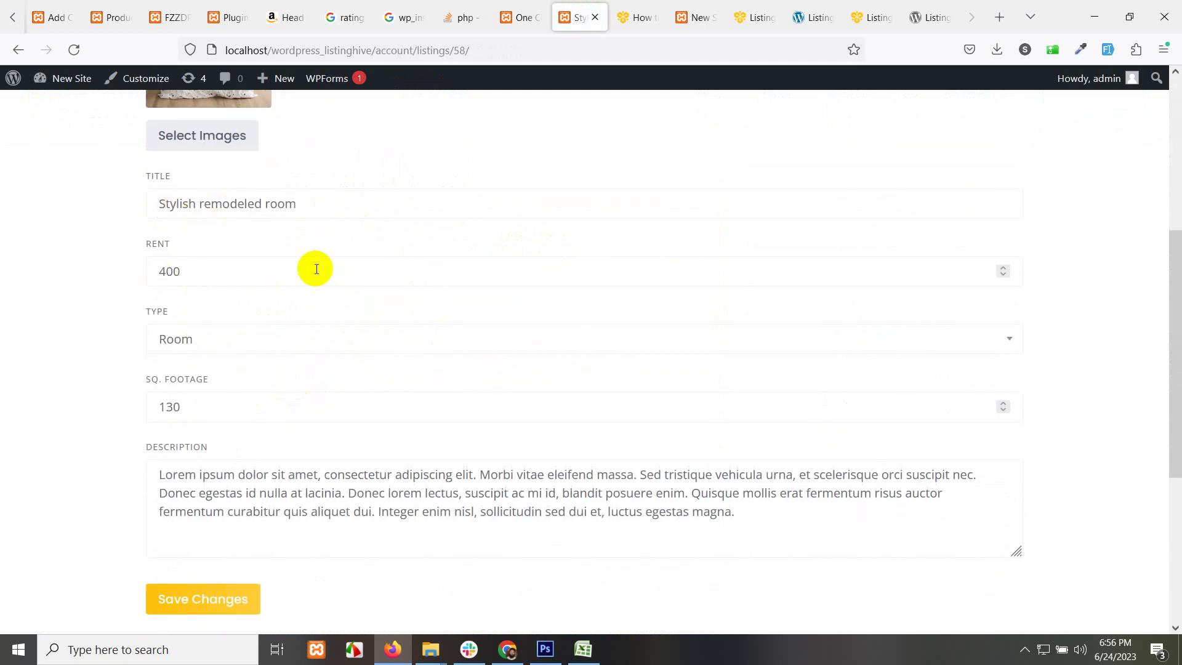
pyautogui.scroll(-3, 391, 362)
pyautogui.scroll(-3, 316, 295)
pyautogui.scroll(9, 401, 409)
pyautogui.scroll(1, 458, 381)
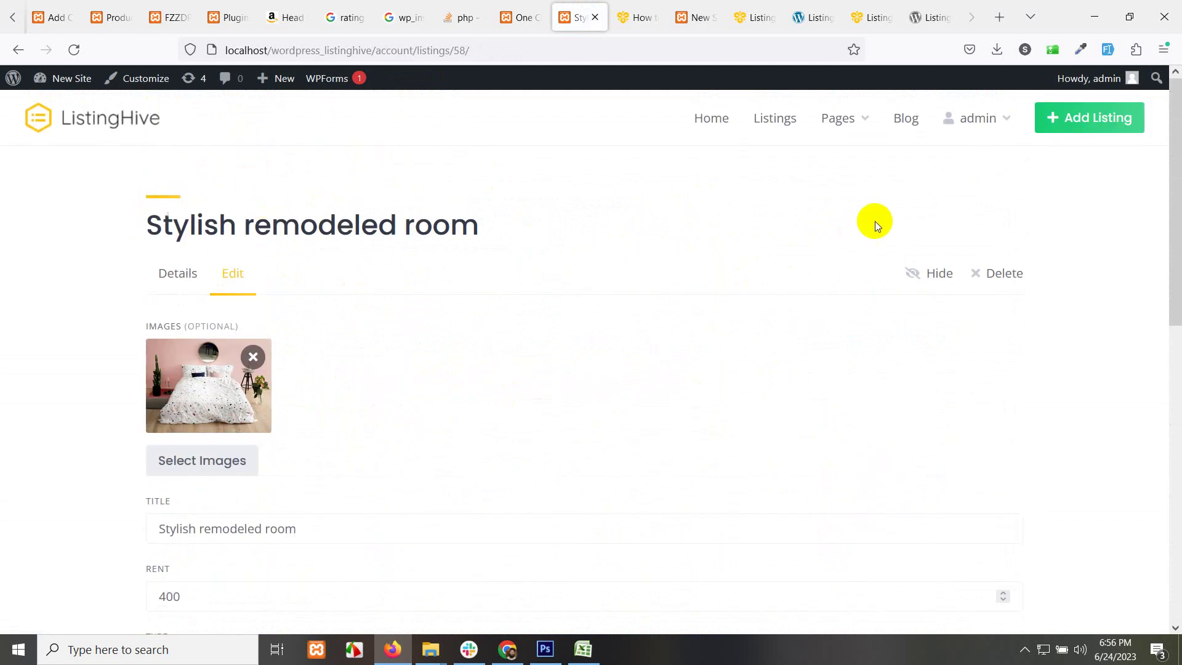
# Start a new For Sale listing and upload the data scraping image from the Desktop
pyautogui.click(1082, 120)
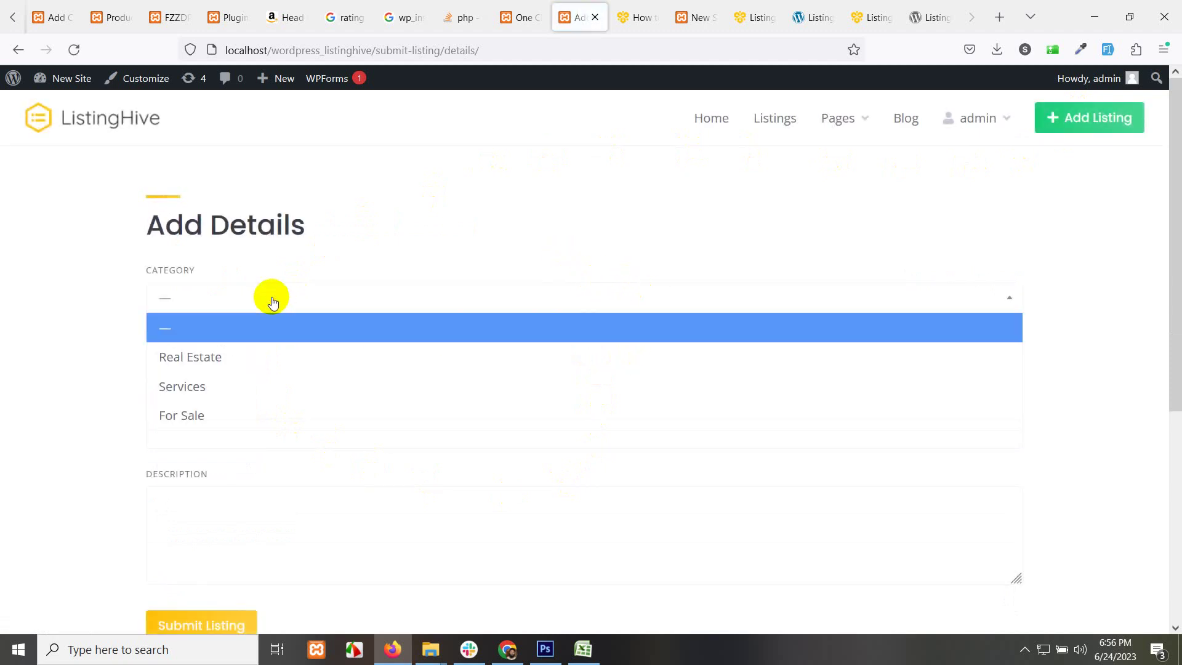
pyautogui.click(260, 416)
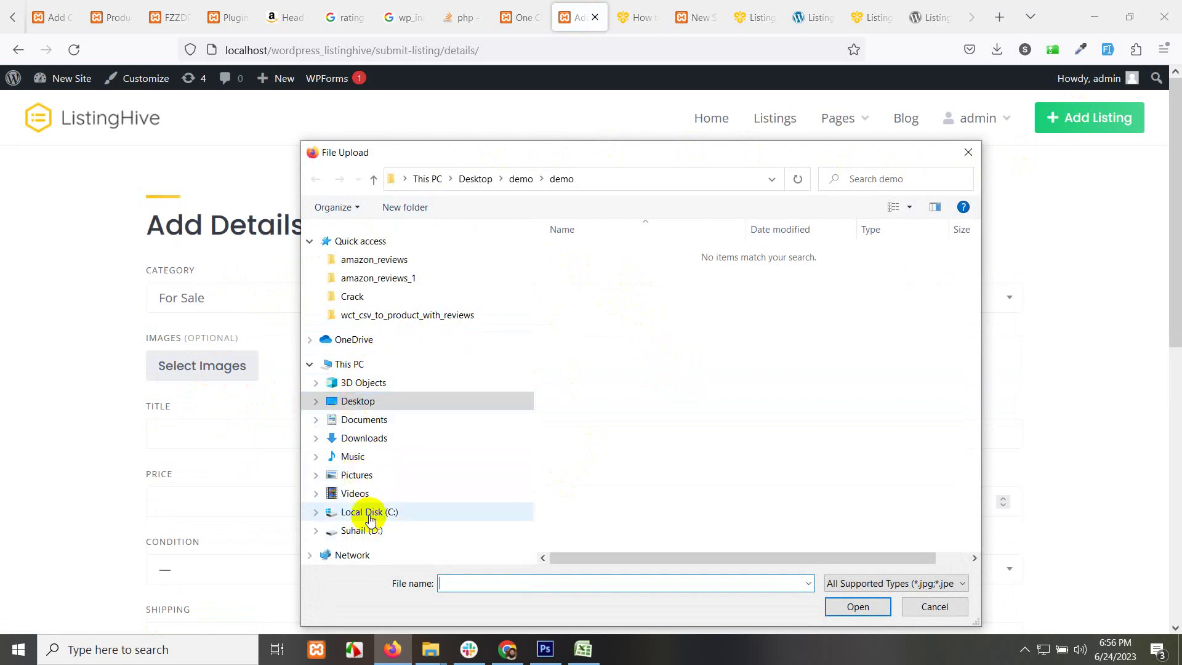
pyautogui.click(360, 401)
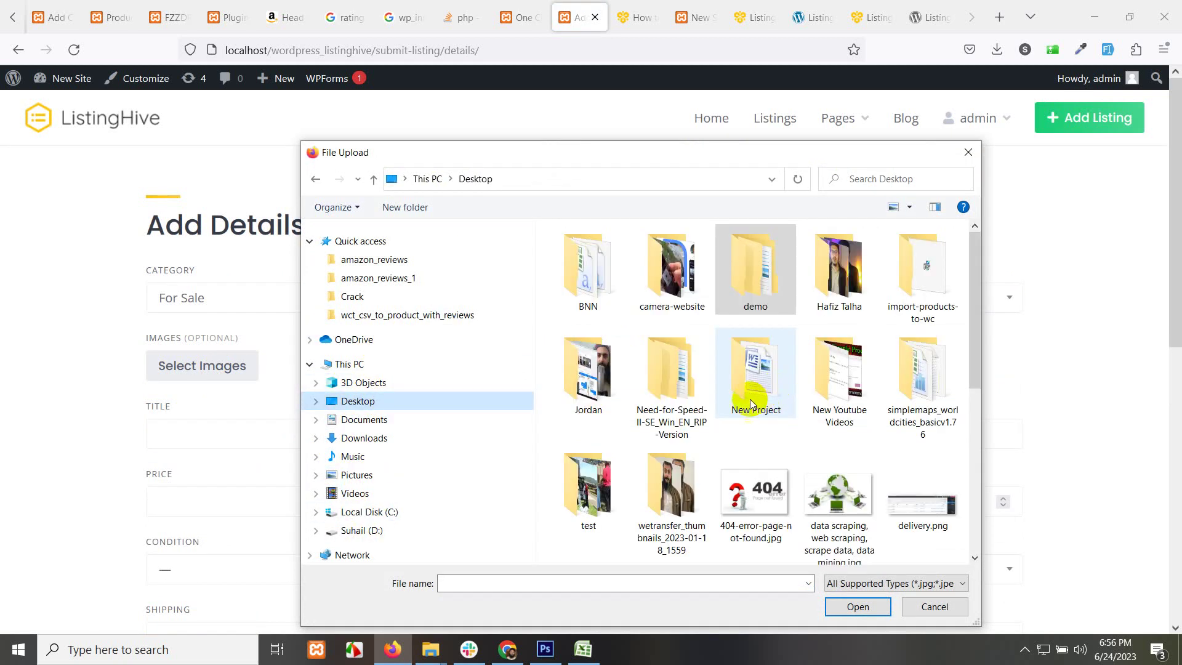
pyautogui.doubleClick(832, 512)
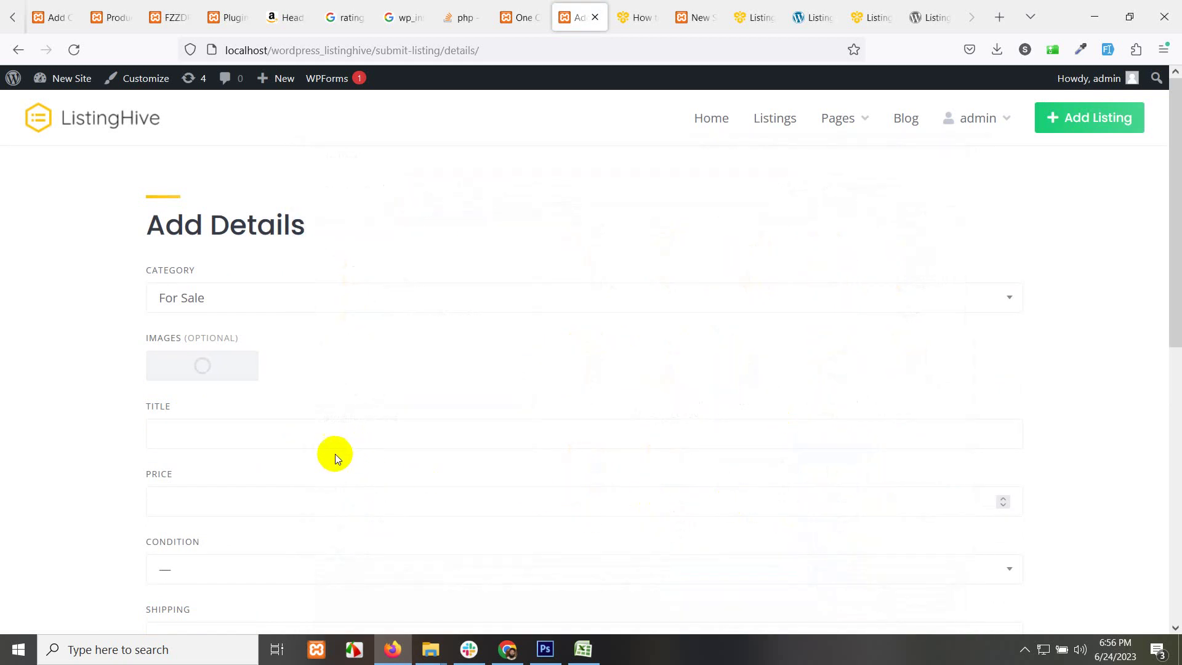
# Enter title 'This is a dummy title', price 300, condition New and shipping Local
pyautogui.scroll(-3, 249, 284)
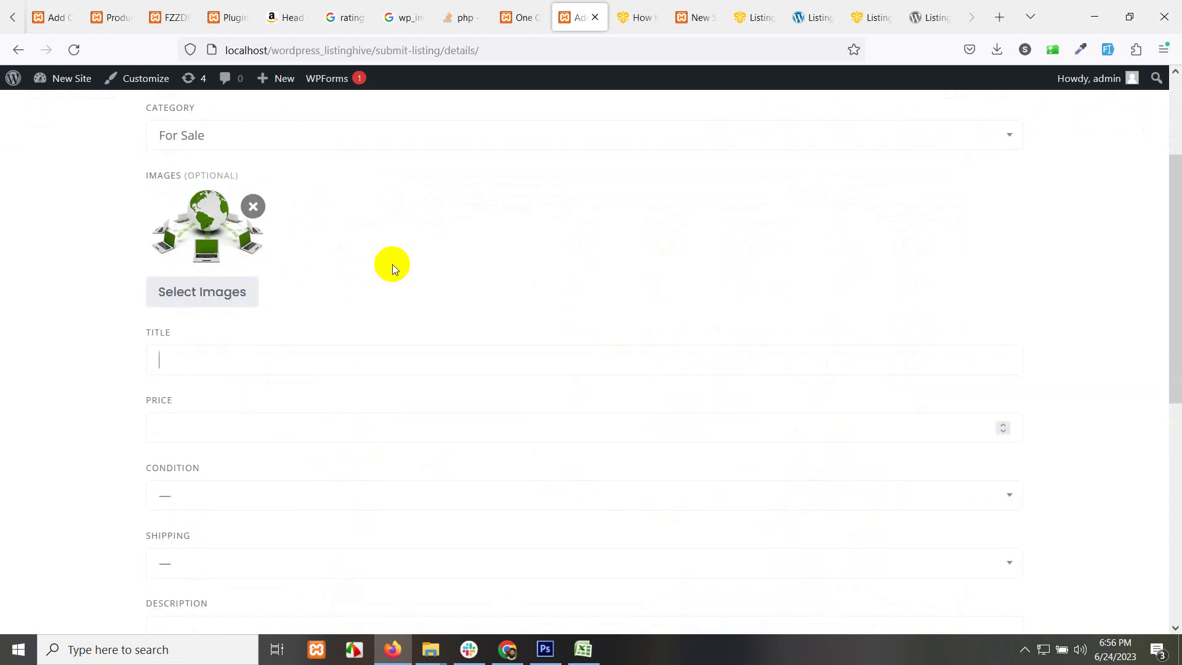
pyautogui.write('This is a dummy title')
pyautogui.press('Tab')
pyautogui.press('Tab')
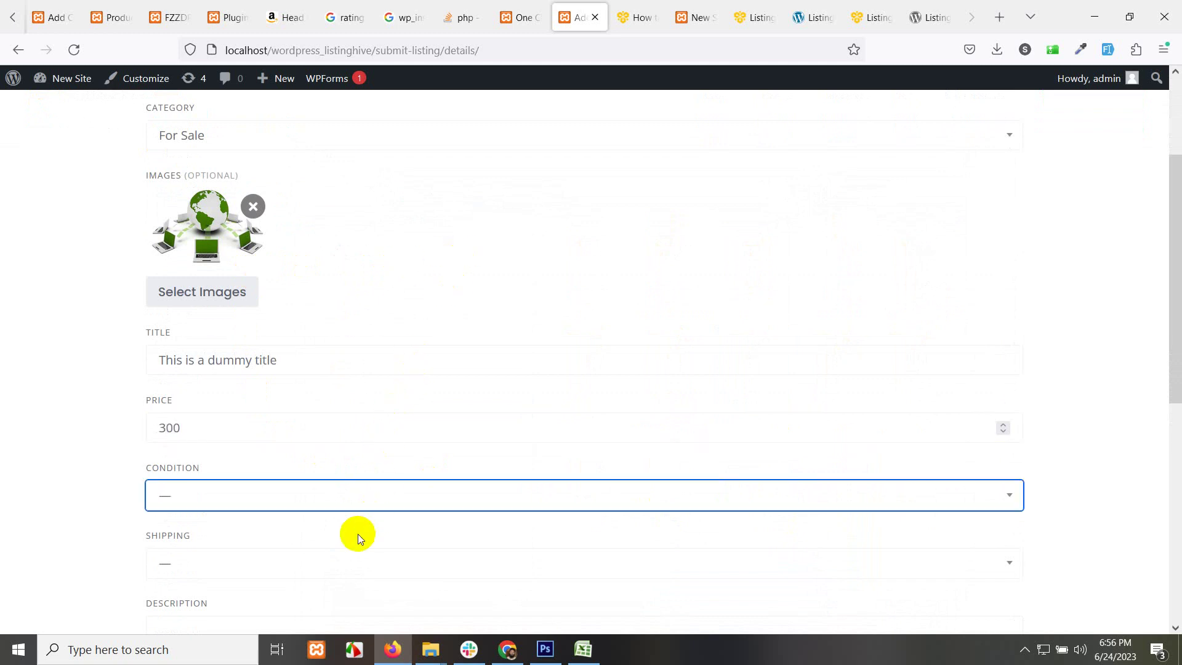
pyautogui.click(358, 507)
pyautogui.click(192, 560)
pyautogui.scroll(-3, 71, 442)
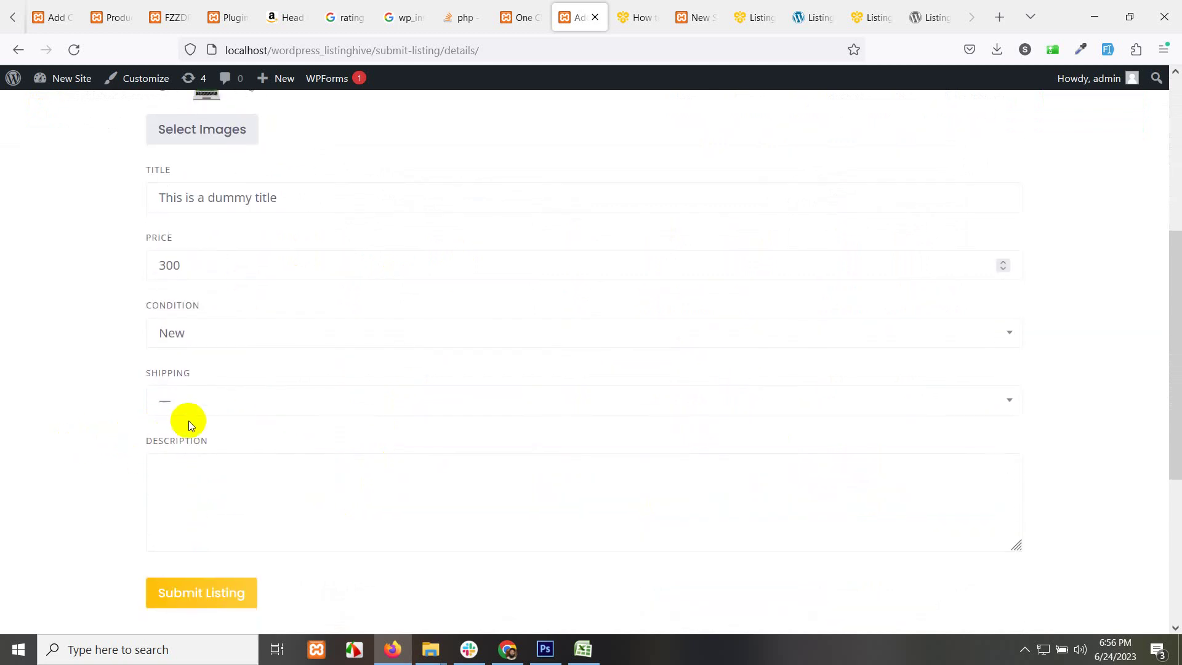
pyautogui.click(215, 405)
pyautogui.click(215, 468)
# Write the listing description, keep For Sale as the category, and return to One Click Demo Import
pyautogui.click(192, 467)
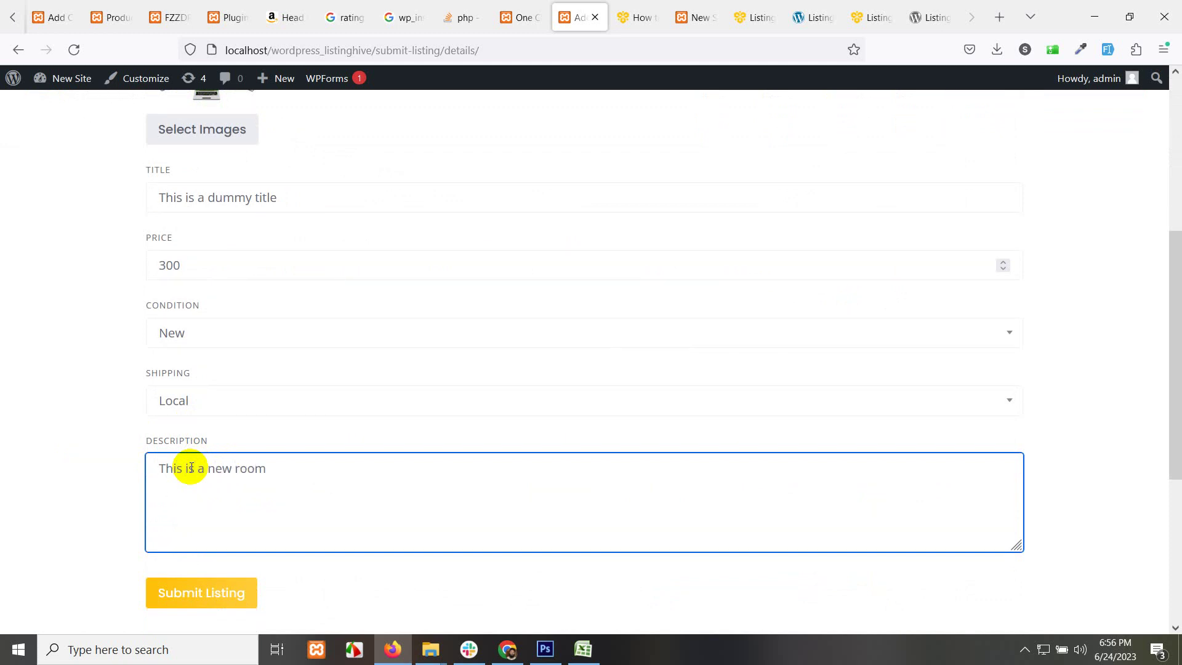
pyautogui.scroll(-3, 277, 474)
pyautogui.scroll(3, 345, 453)
pyautogui.scroll(4, 265, 493)
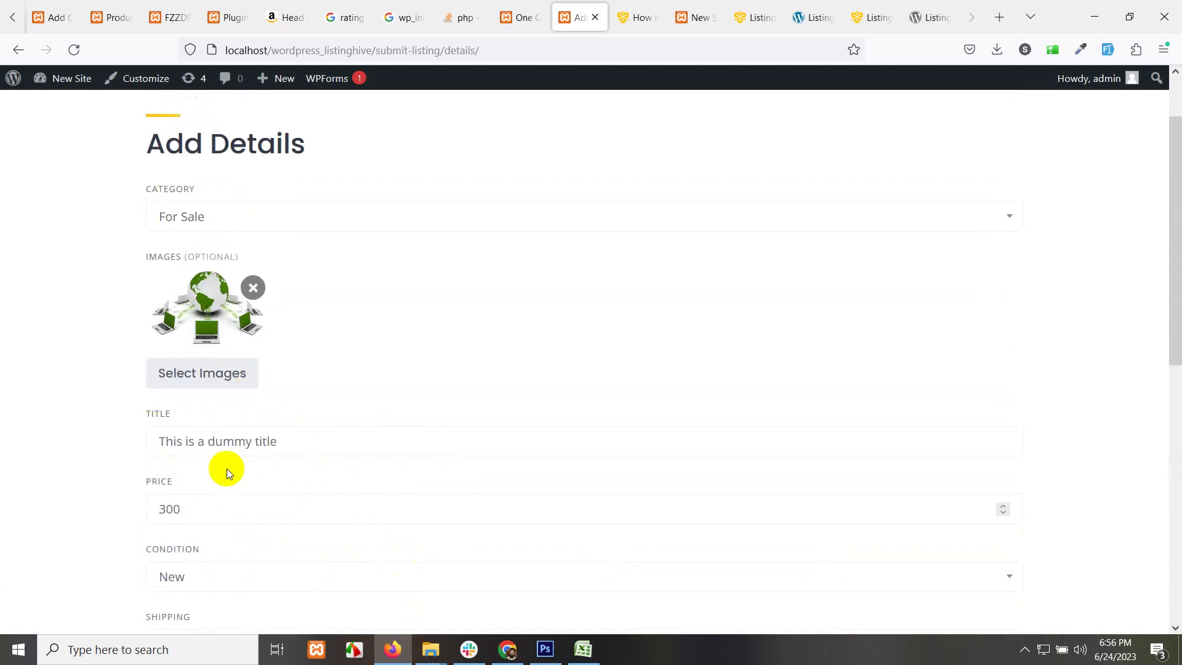
pyautogui.scroll(-4, 184, 471)
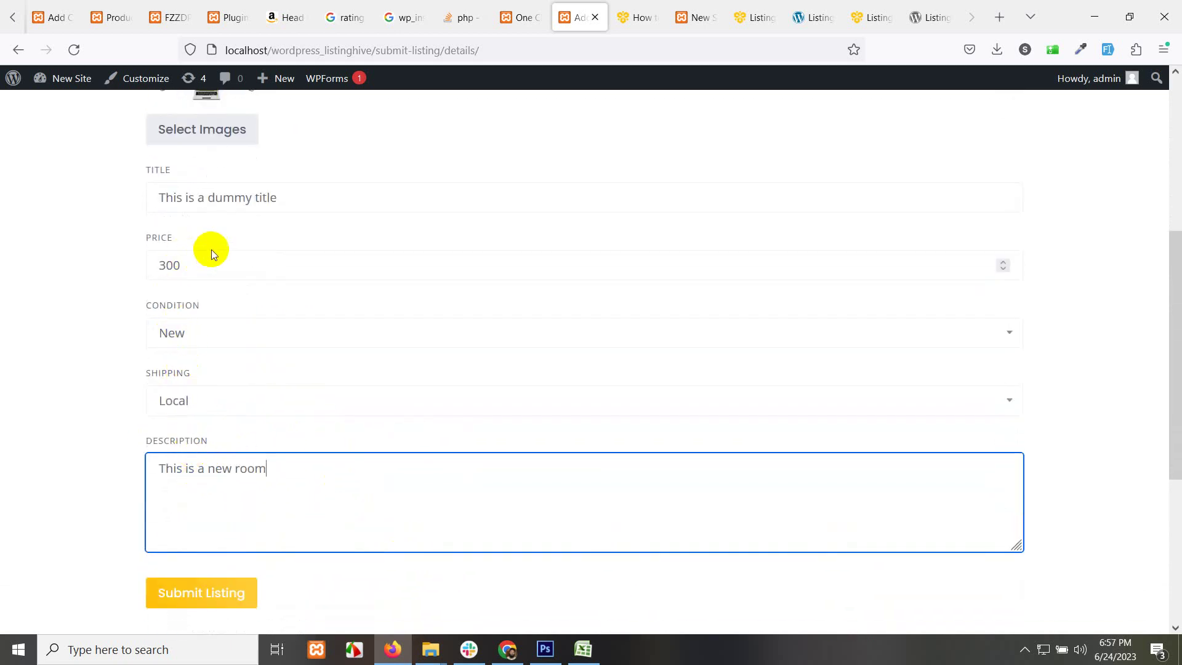
pyautogui.scroll(4, 259, 228)
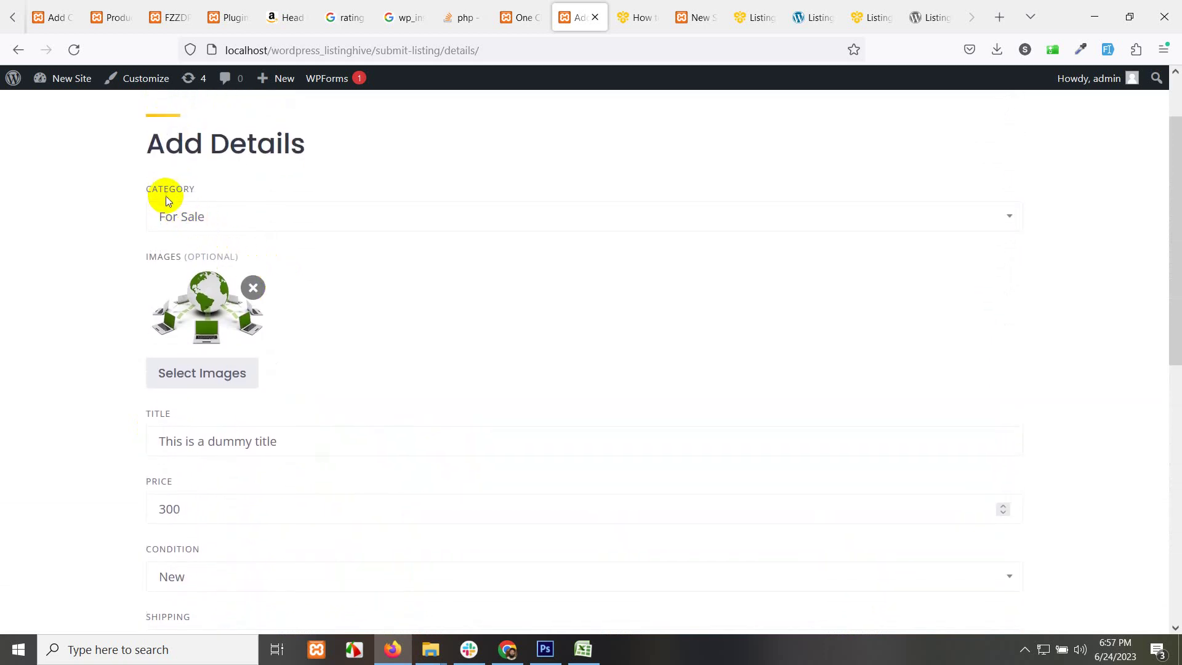
pyautogui.click(190, 208)
pyautogui.click(190, 207)
pyautogui.click(521, 17)
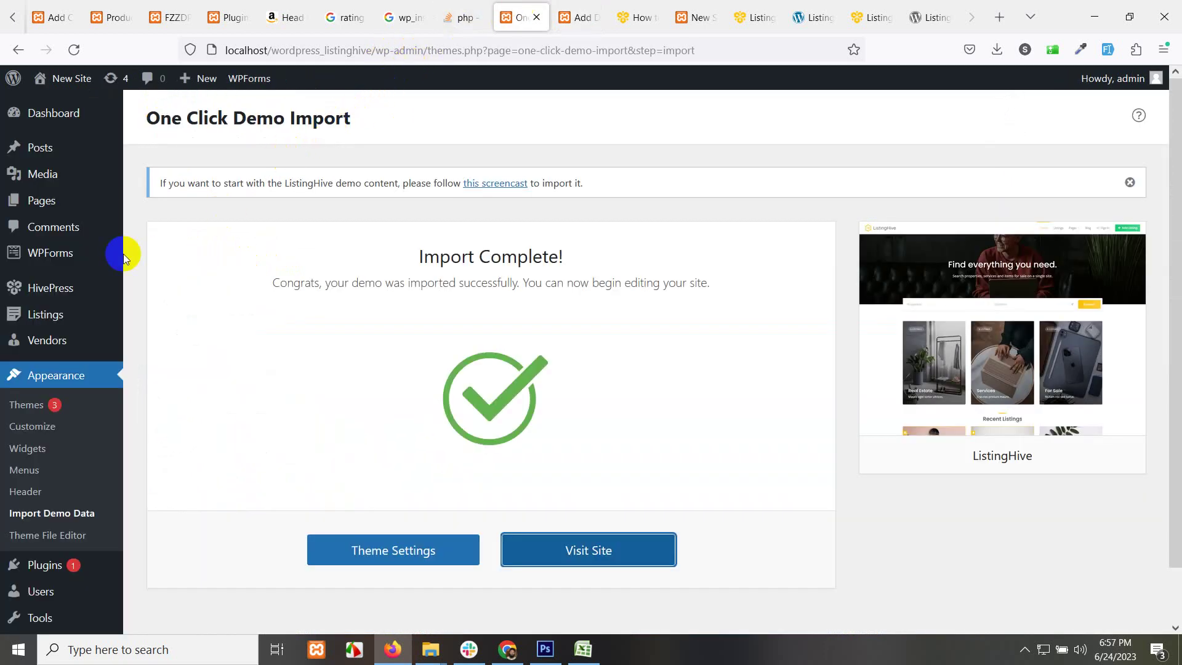
# Open the admin Listings page showing the 18 published demo listings
pyautogui.moveTo(56, 290)
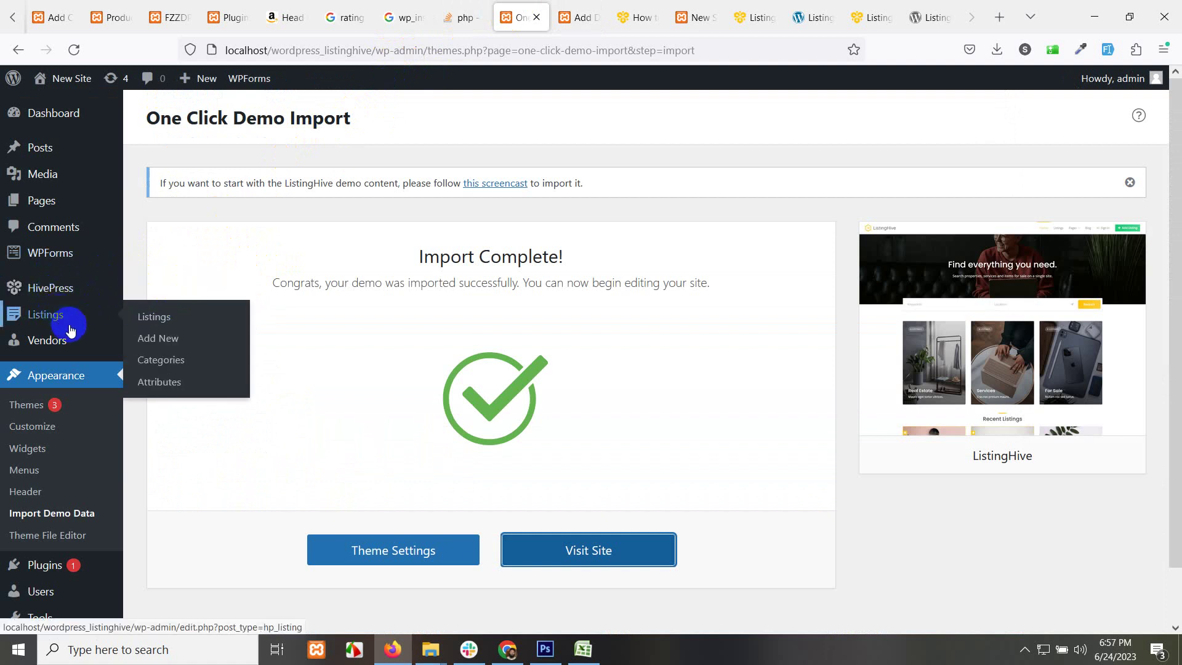
pyautogui.scroll(-2, 105, 425)
pyautogui.scroll(2, 61, 412)
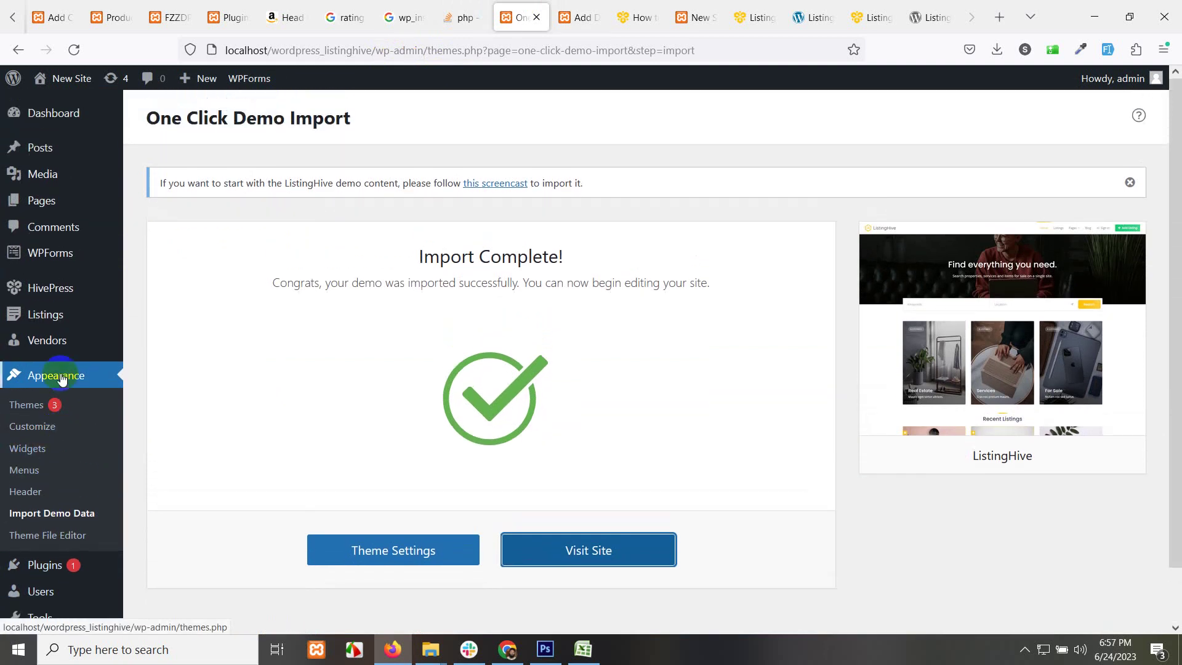
pyautogui.moveTo(43, 315)
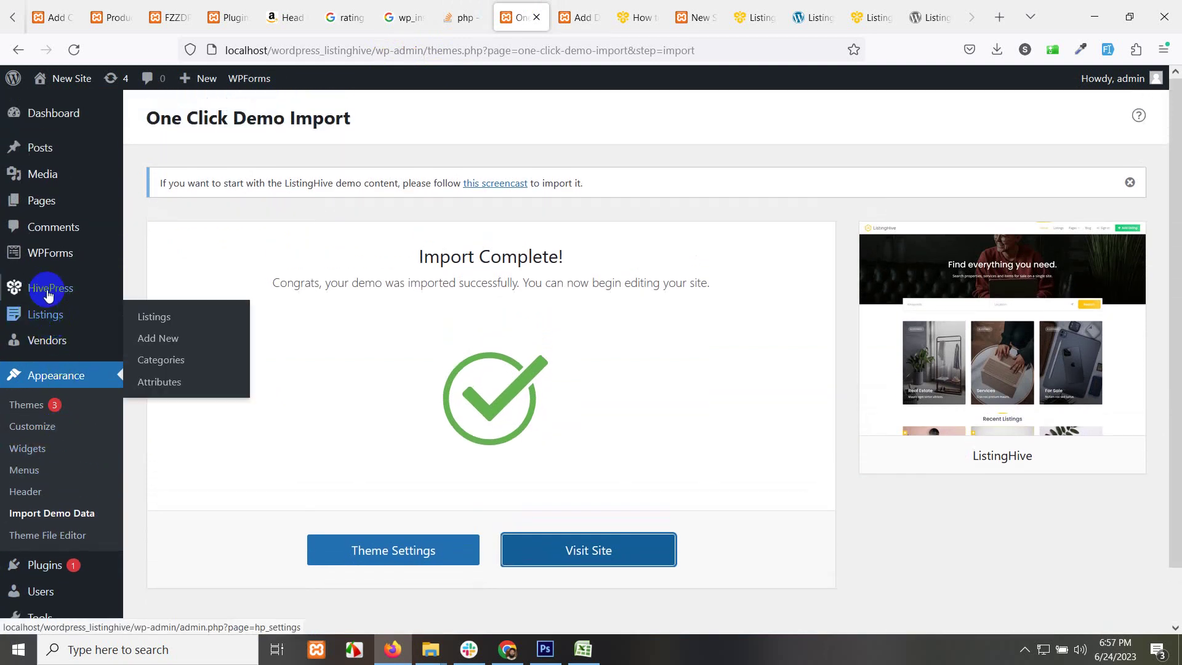
pyautogui.moveTo(105, 289)
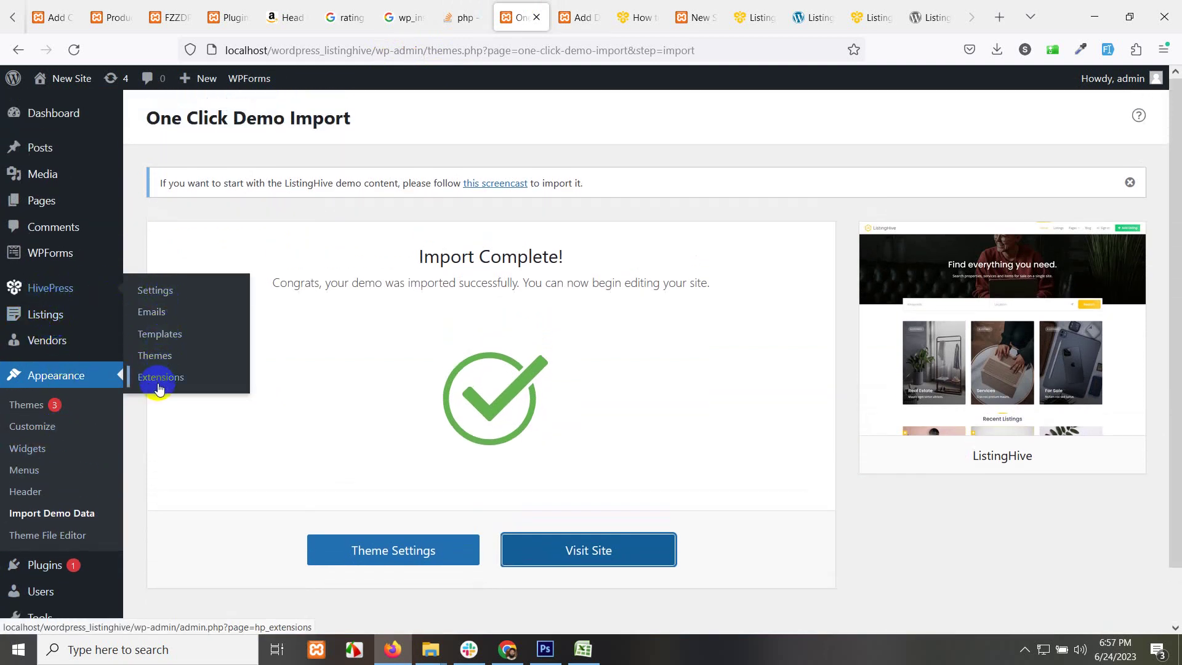
pyautogui.click(39, 325)
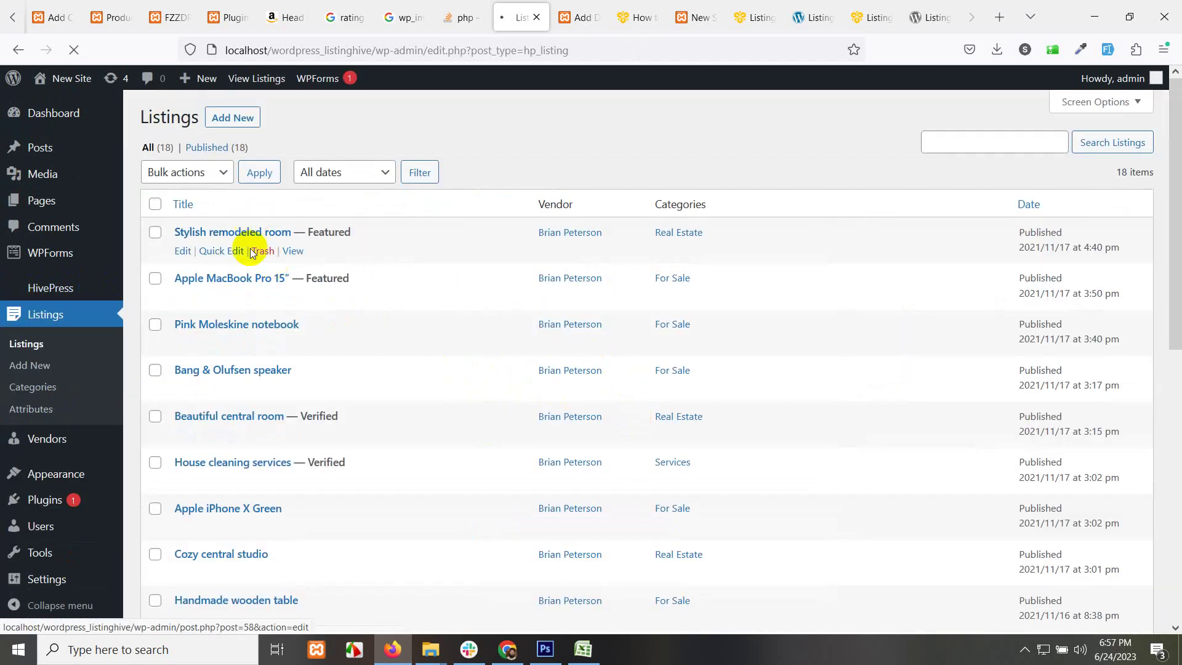
pyautogui.moveTo(290, 525)
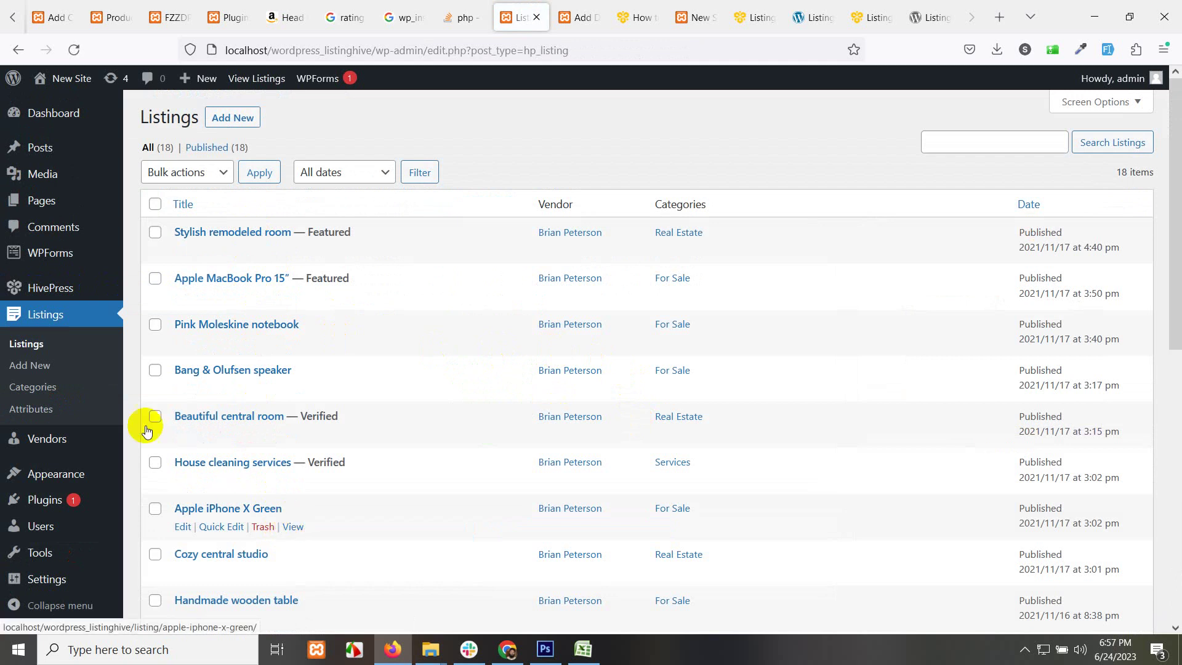
# On the Listings > Categories page, enter 'My Cat' as the new category name
pyautogui.click(33, 388)
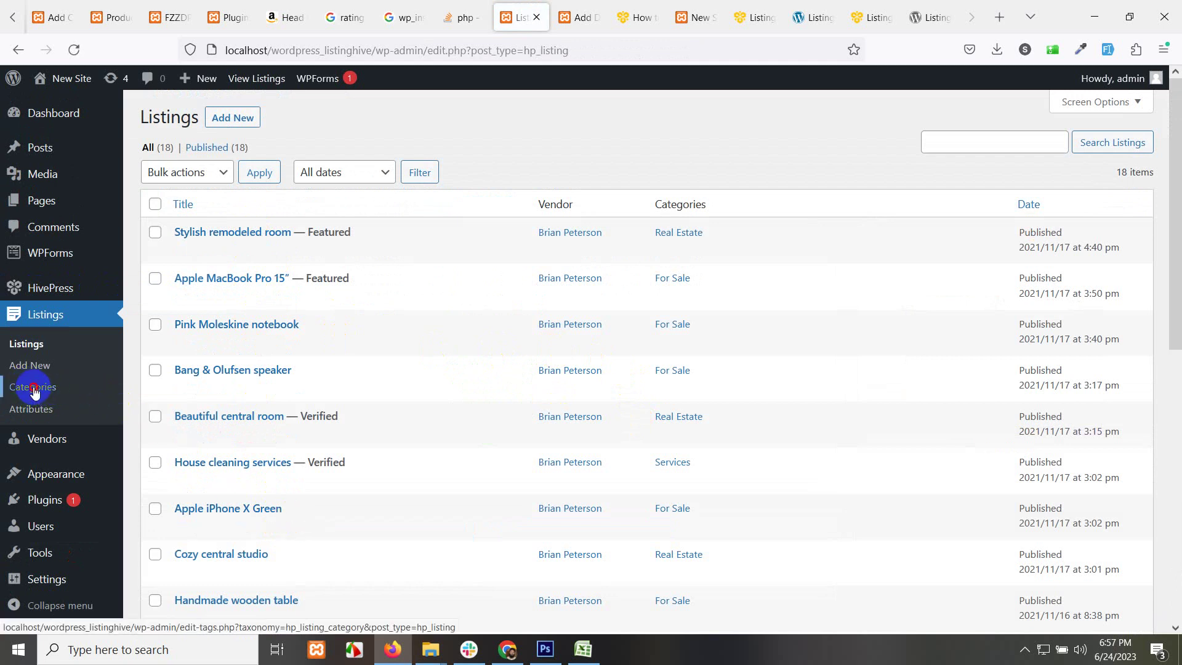
pyautogui.moveTo(346, 369)
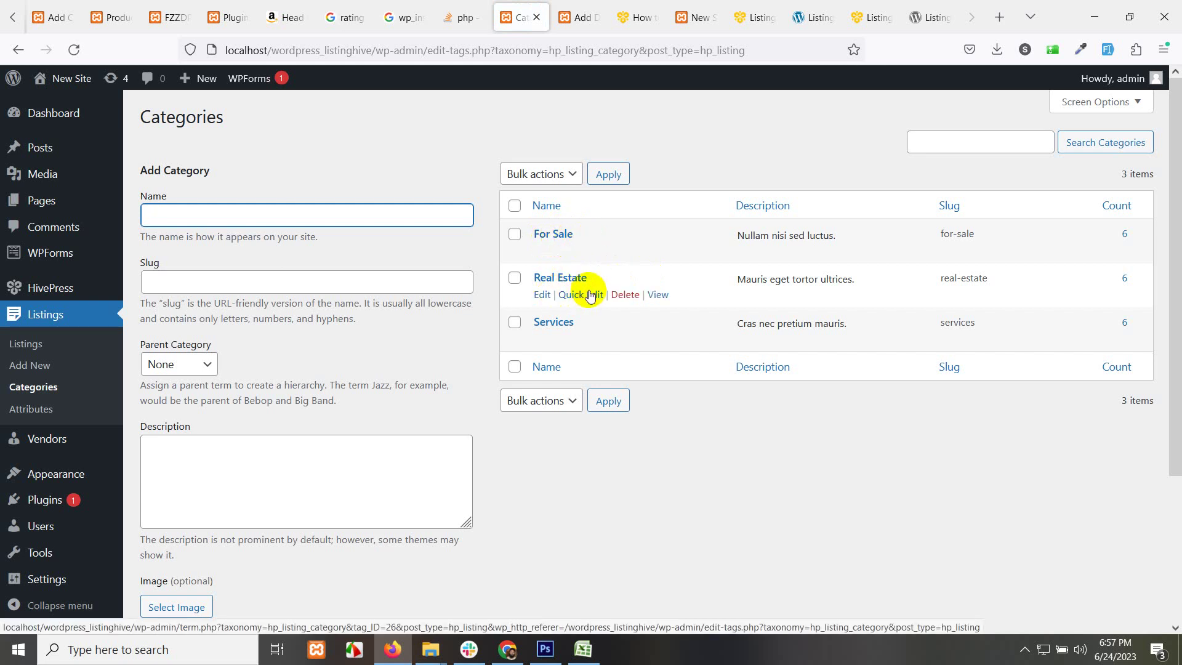
pyautogui.moveTo(588, 344)
pyautogui.click(305, 208)
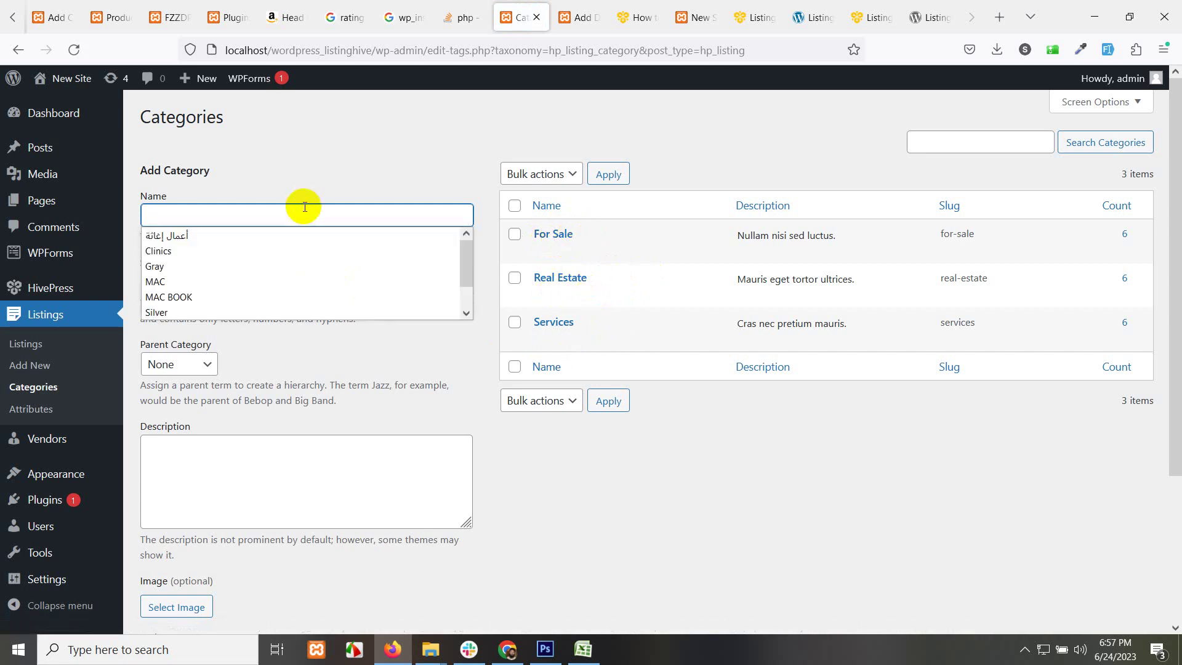
pyautogui.write('New one')
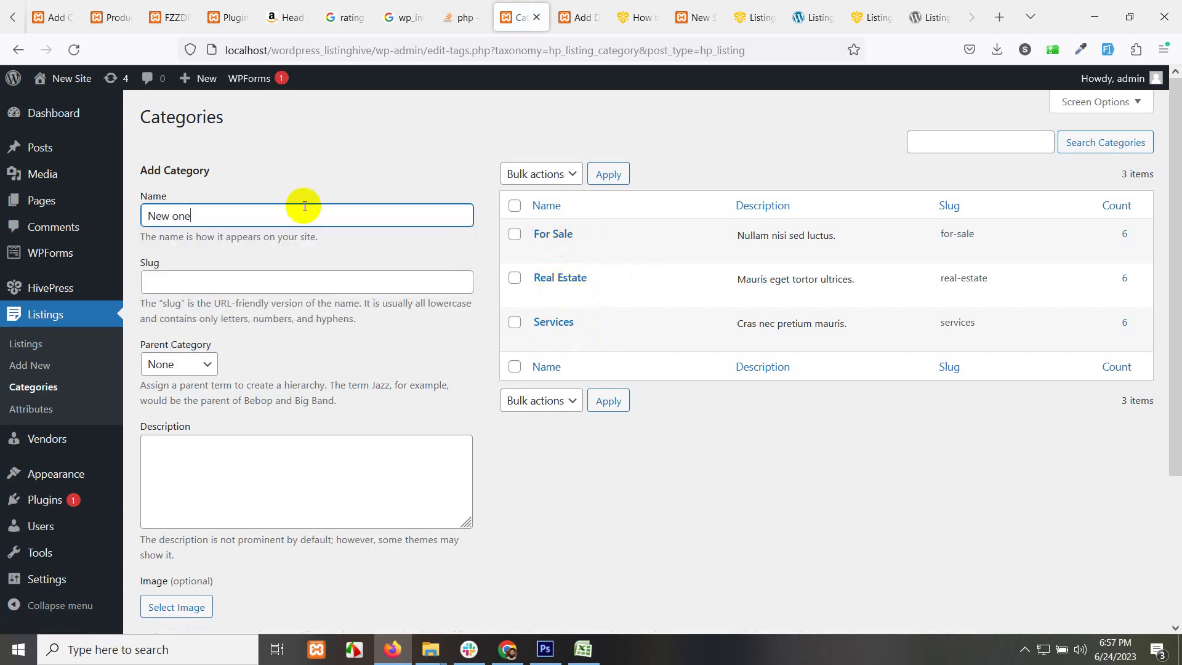
pyautogui.moveTo(200, 217); pyautogui.dragTo(80, 214)
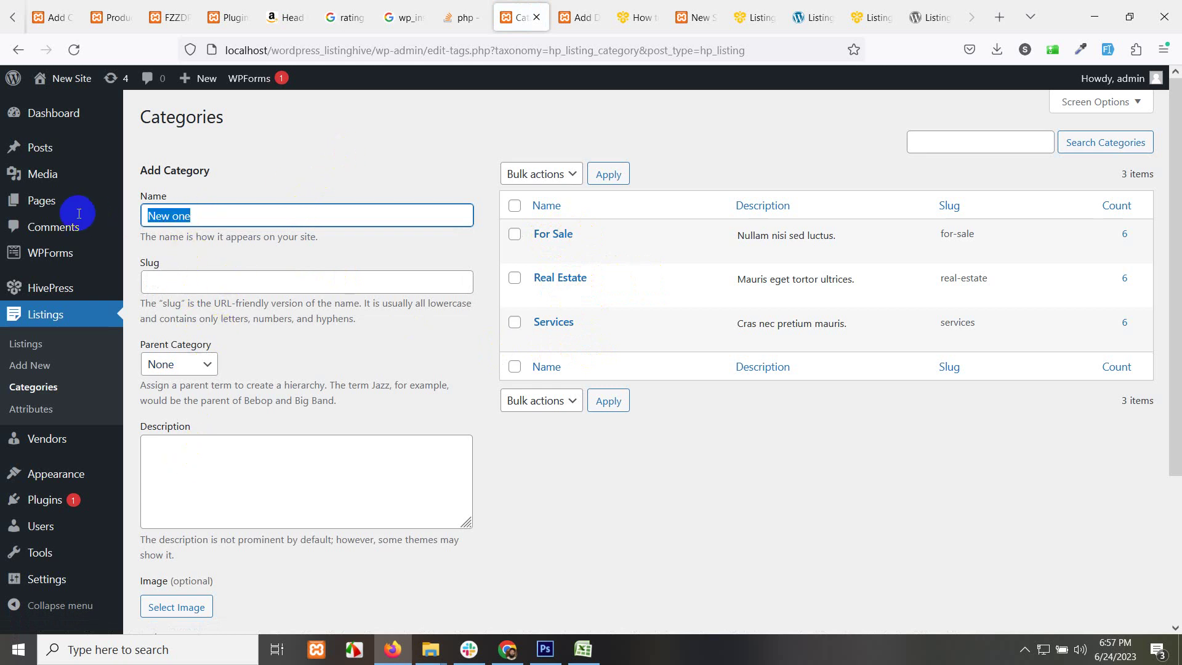
pyautogui.write('My cat')
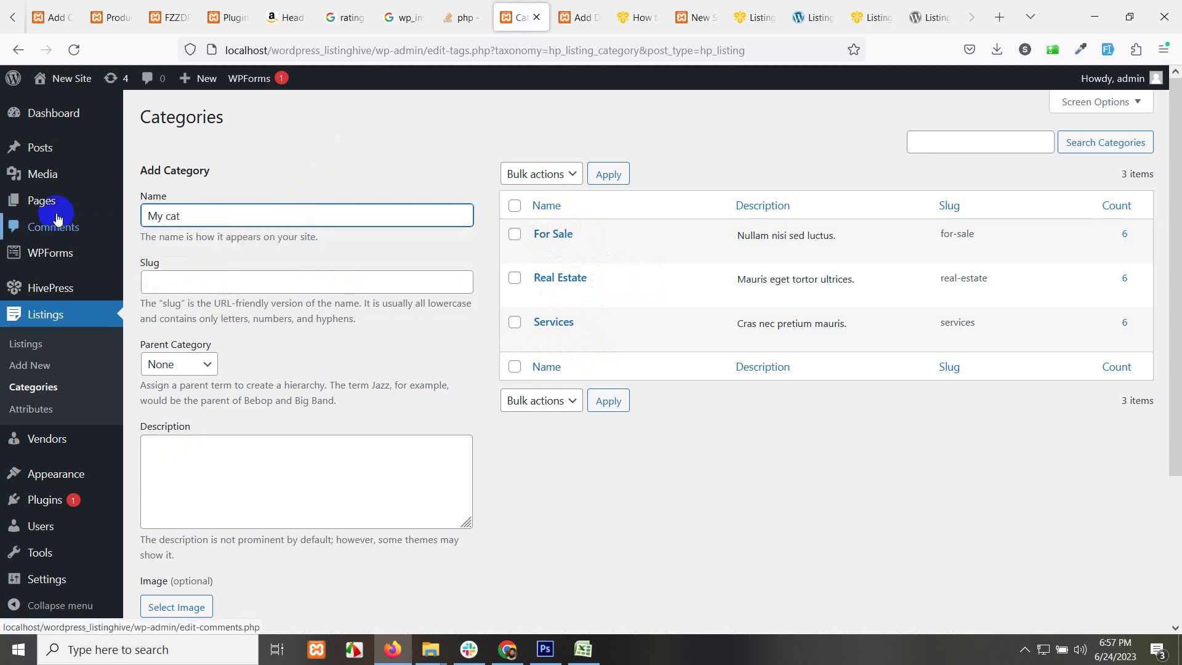
pyautogui.click(165, 215)
pyautogui.press('Delete')
pyautogui.write('C')
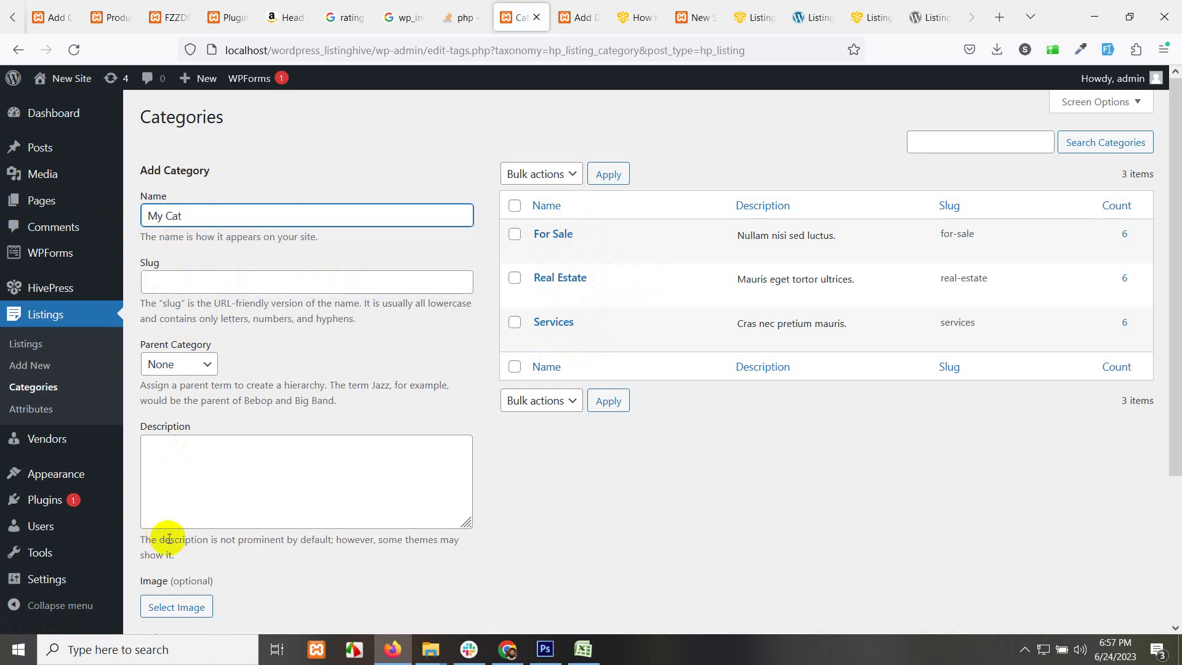
# Add the My Cat category and return to the Add Details listing form
pyautogui.scroll(-3, 411, 573)
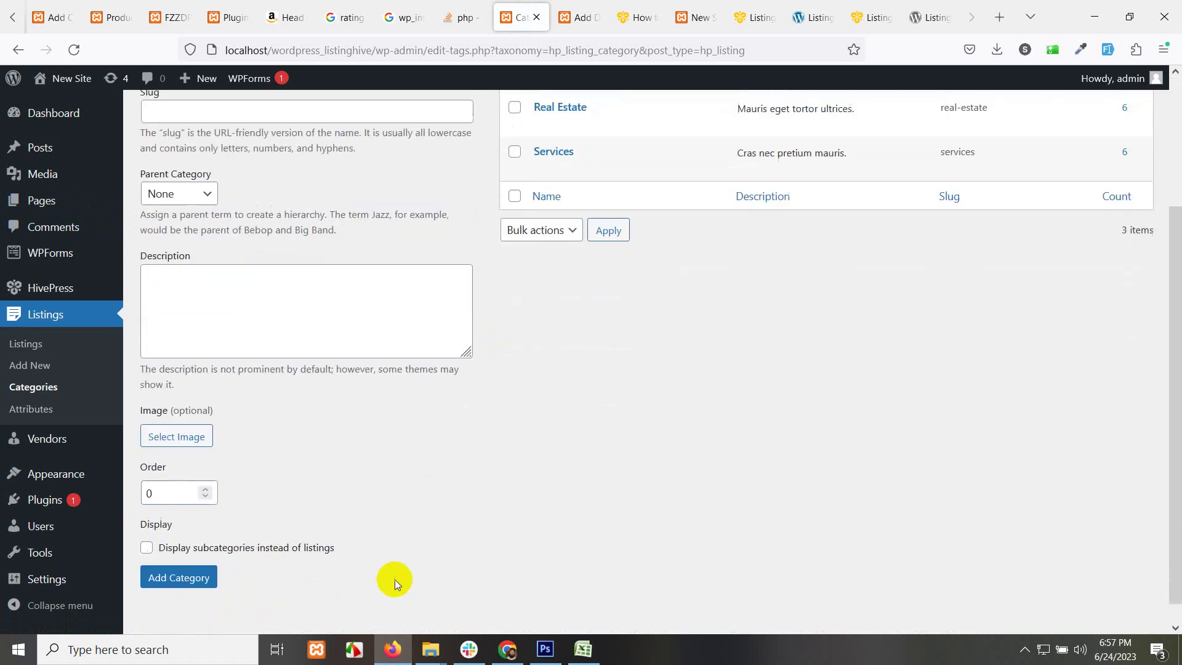
pyautogui.click(194, 556)
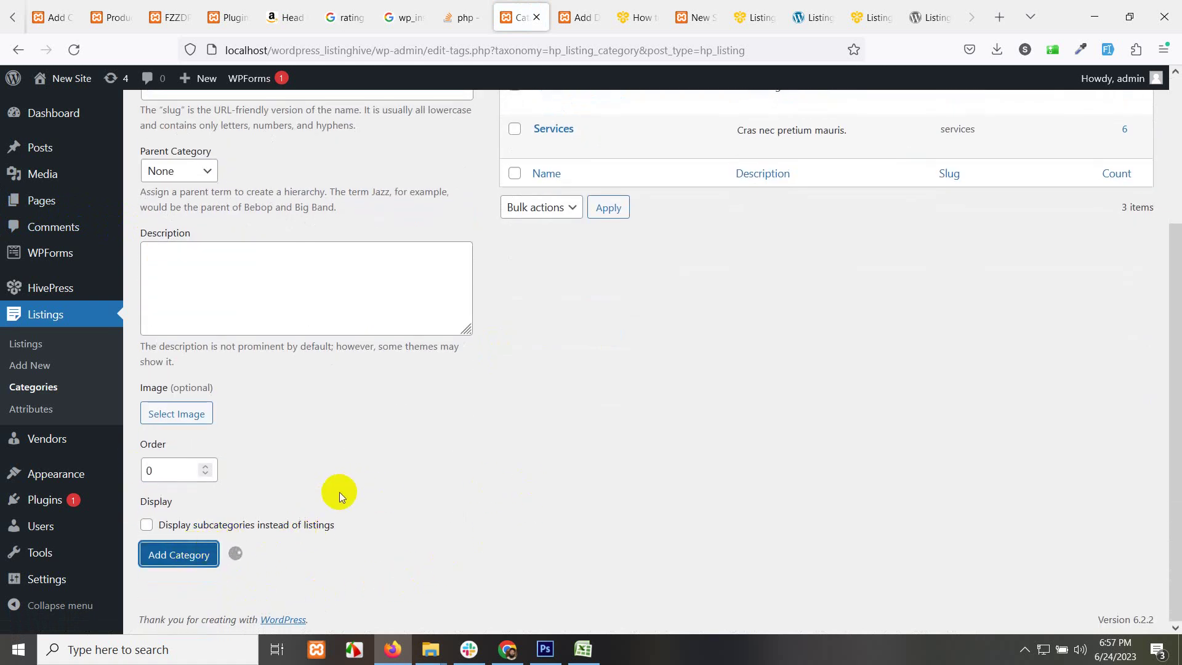
pyautogui.scroll(4, 446, 399)
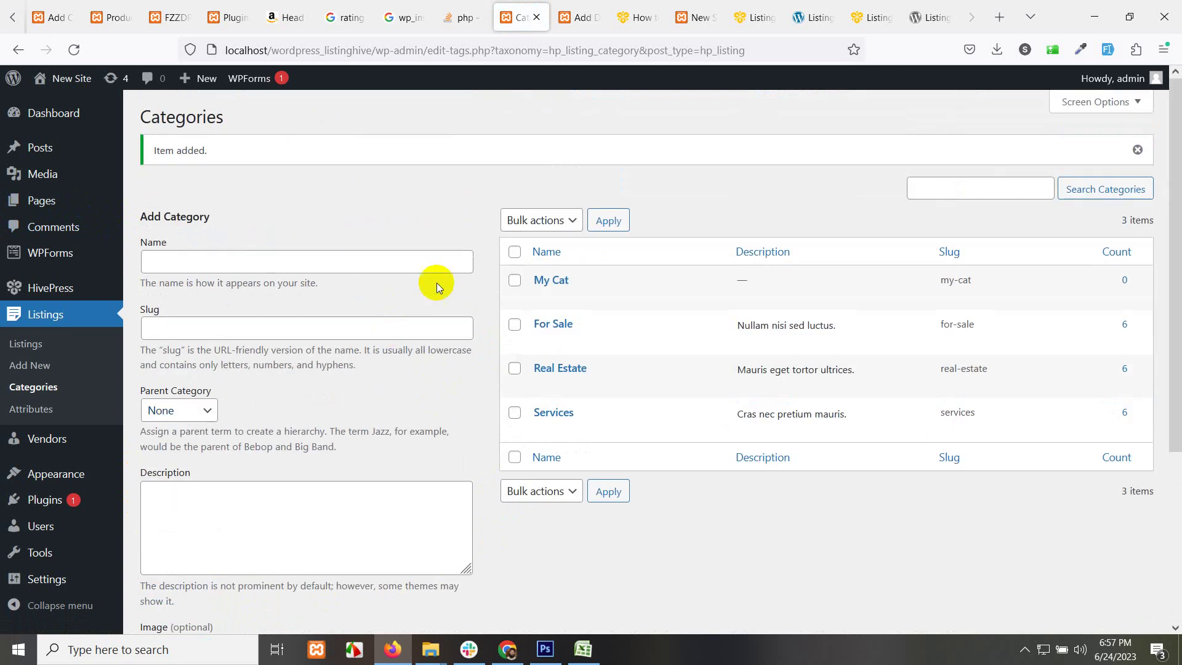
pyautogui.click(579, 17)
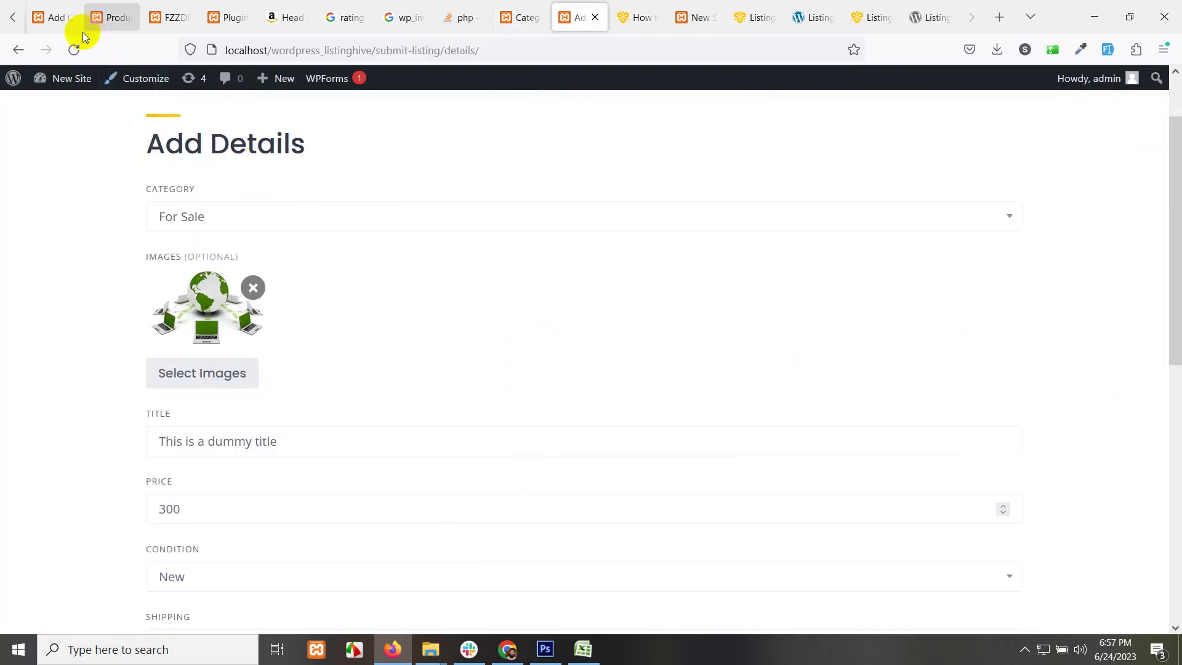
# Reload the listing form and set its category to My Cat, then review the slimmer form
pyautogui.click(68, 55)
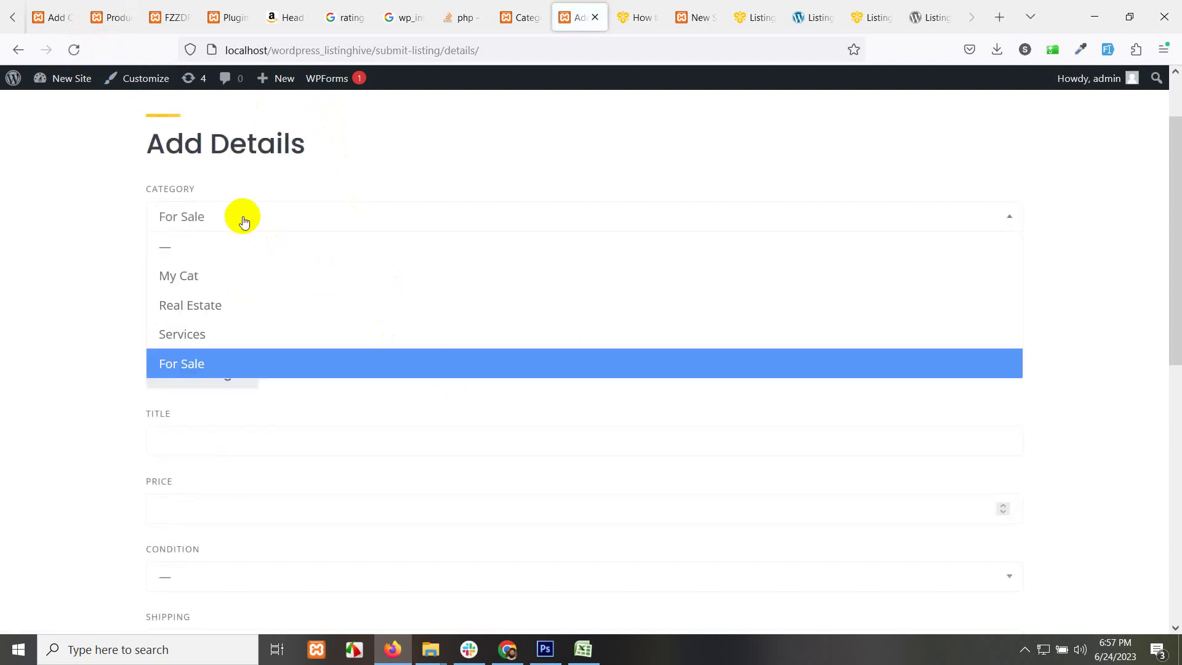
pyautogui.click(198, 282)
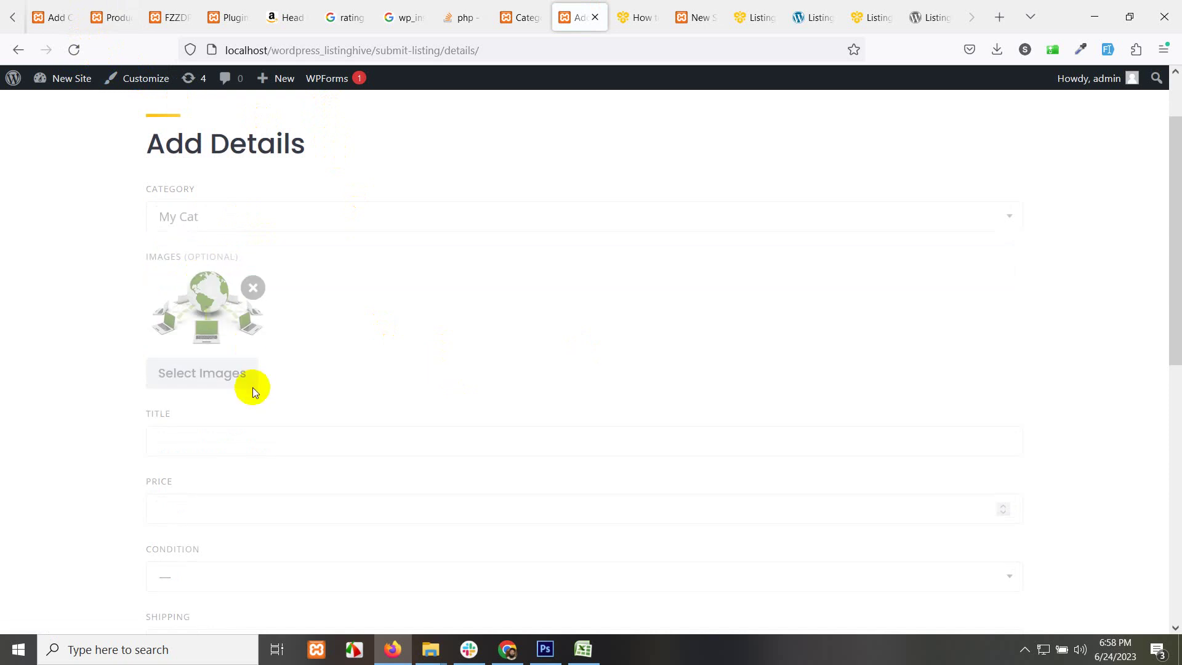
pyautogui.scroll(-3, 258, 514)
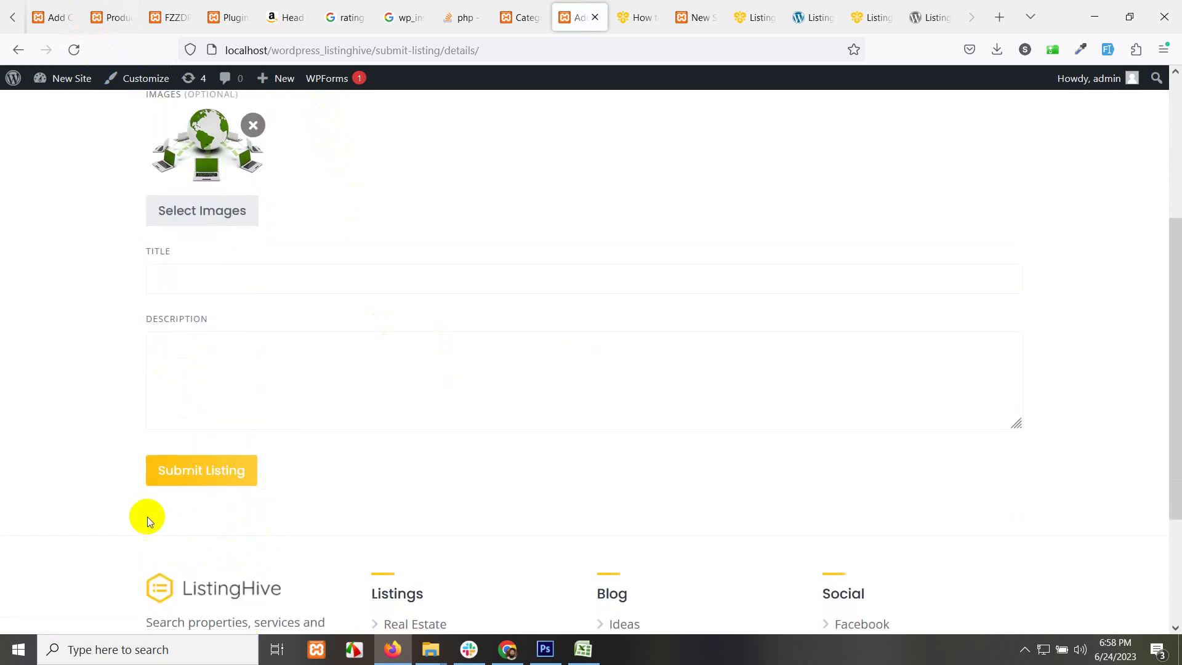
pyautogui.scroll(3, 486, 437)
# Check the listing categories and all-listings admin pages, then return to the Add Details form
pyautogui.click(522, 18)
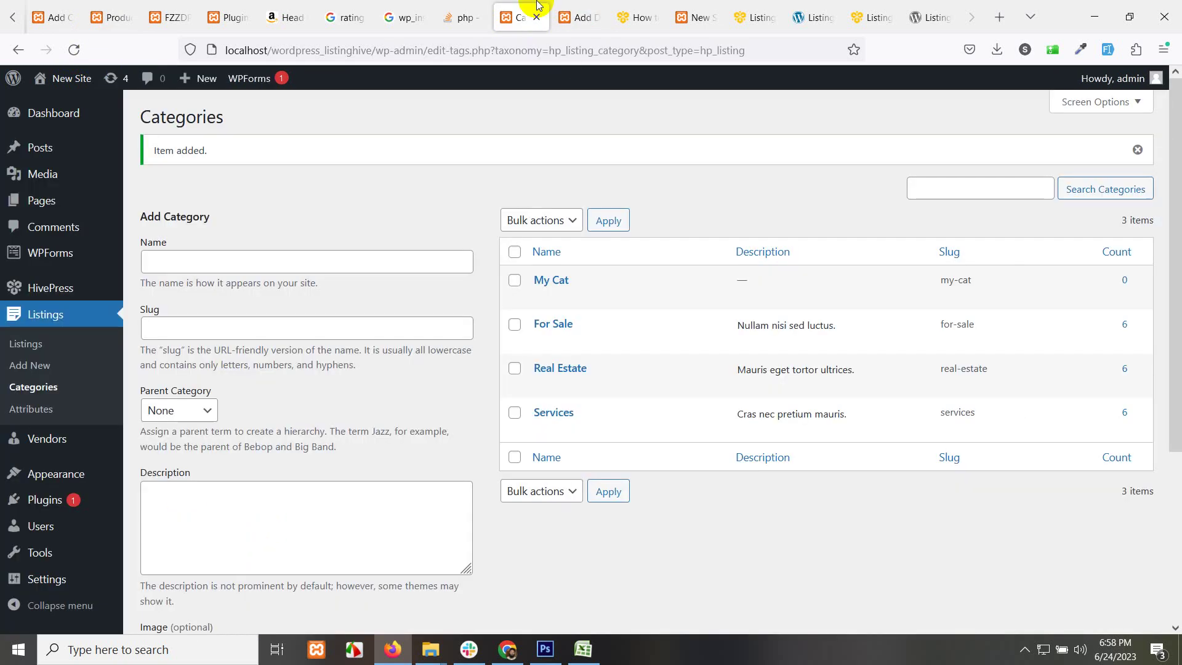
pyautogui.click(26, 344)
pyautogui.click(572, 17)
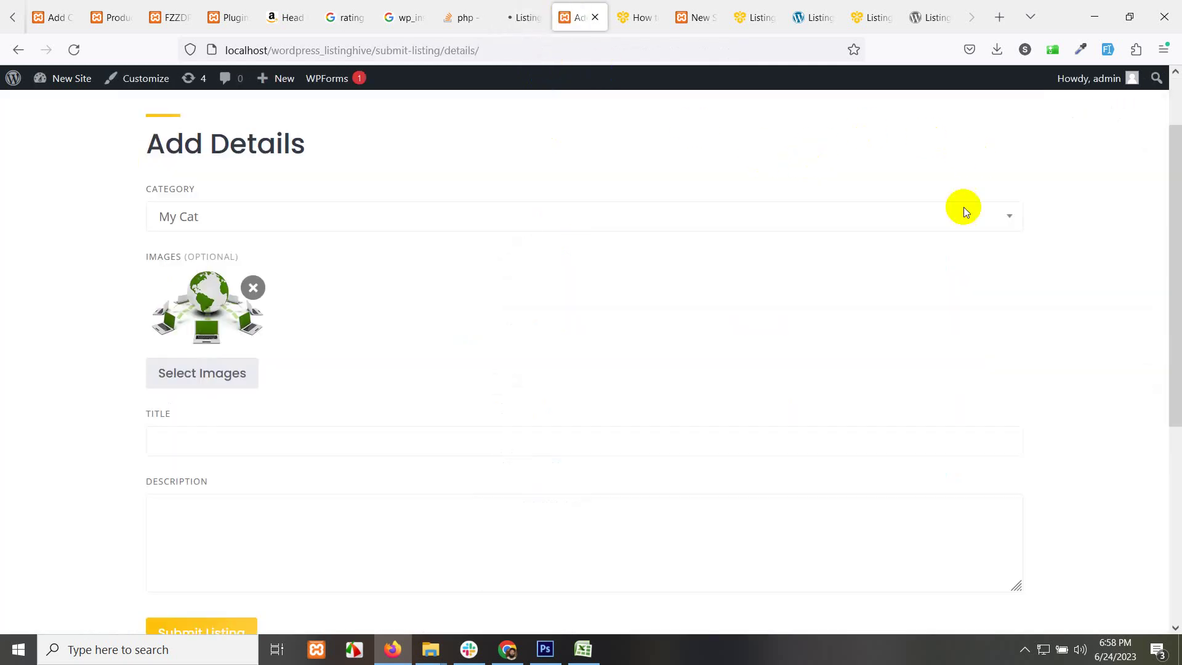
# View the account's own listings page, then scroll through the admin table of 18 listings
pyautogui.moveTo(973, 109)
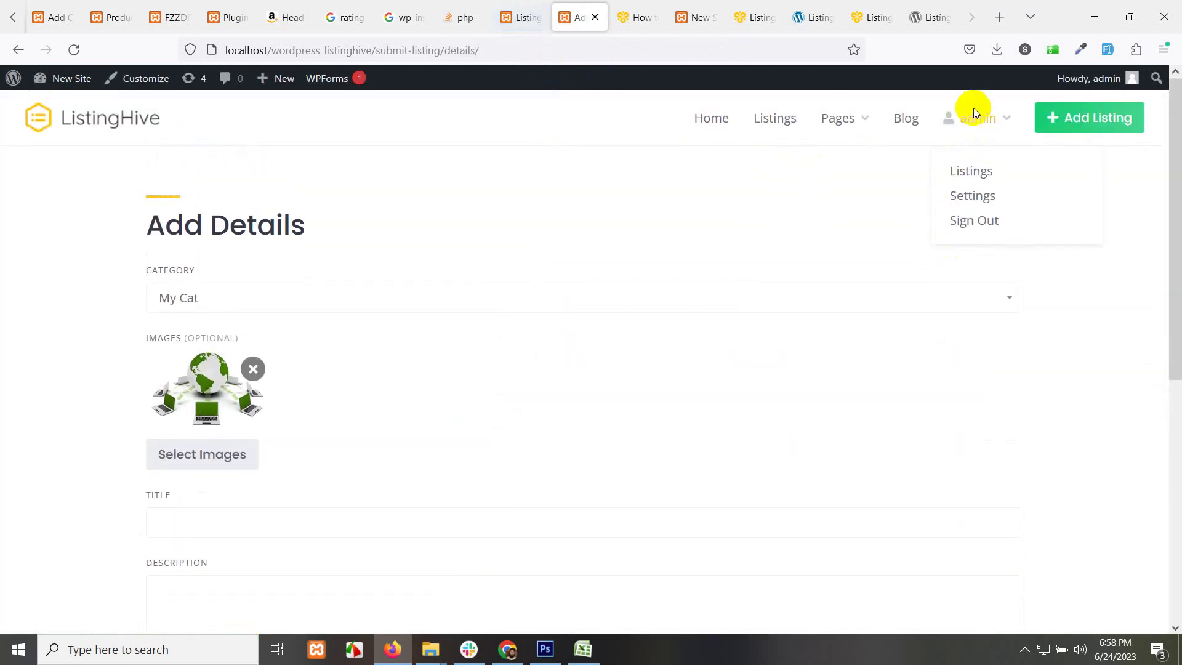
pyautogui.click(970, 170)
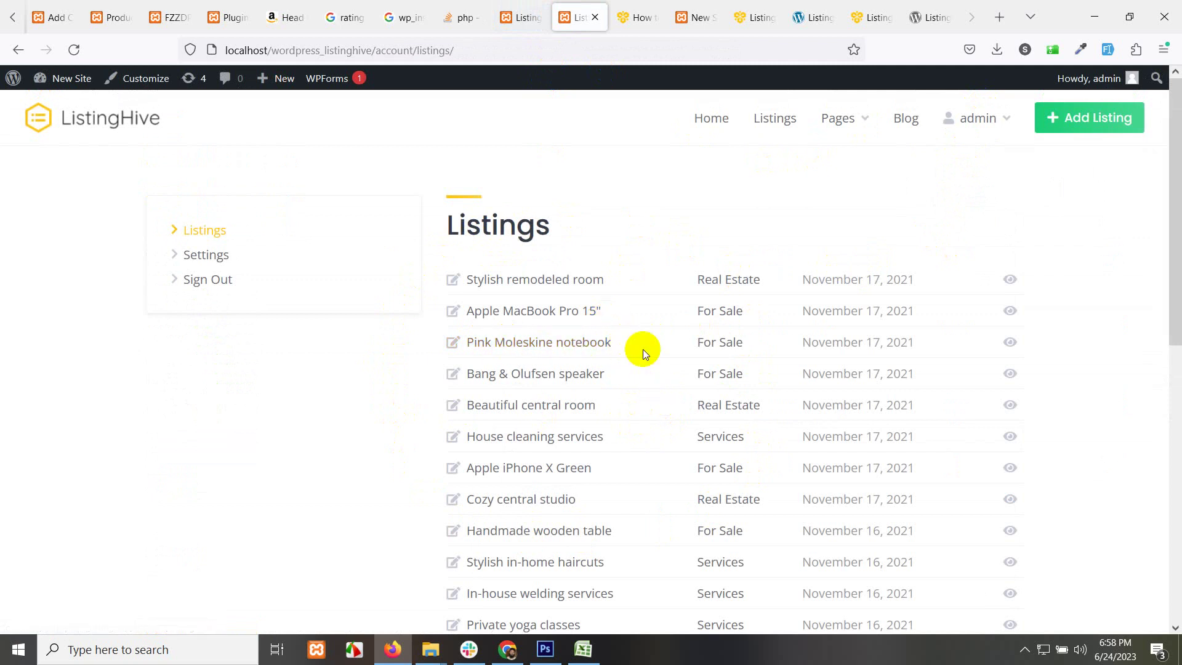
pyautogui.click(522, 17)
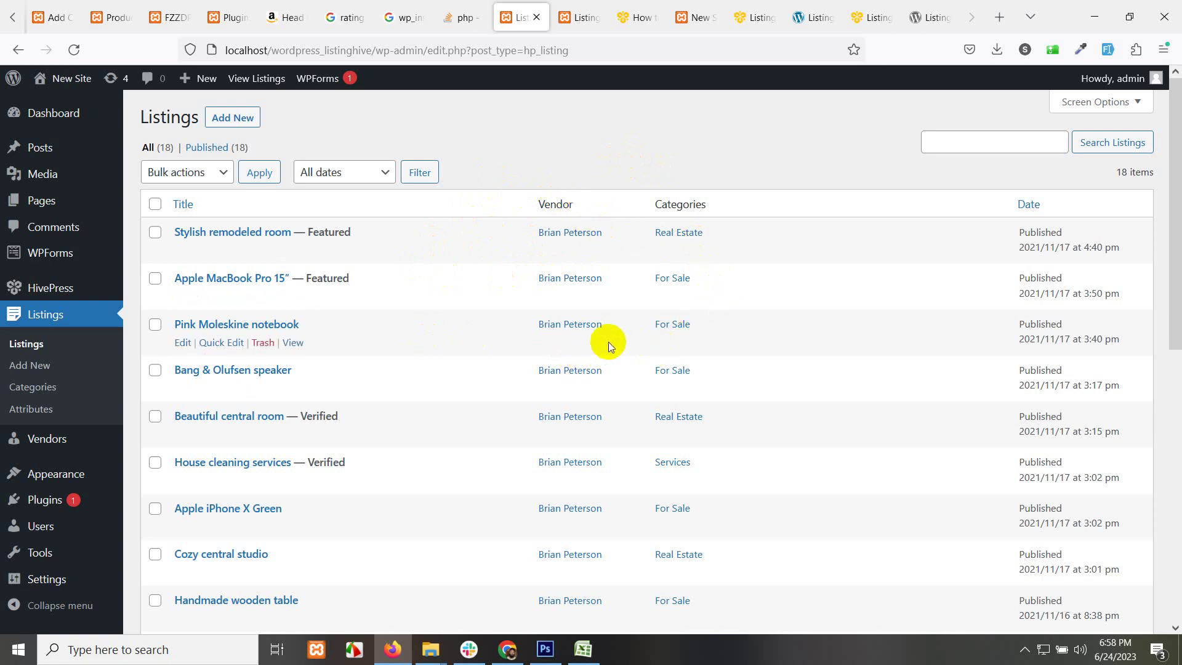
pyautogui.scroll(-5, 655, 415)
pyautogui.scroll(5, 656, 419)
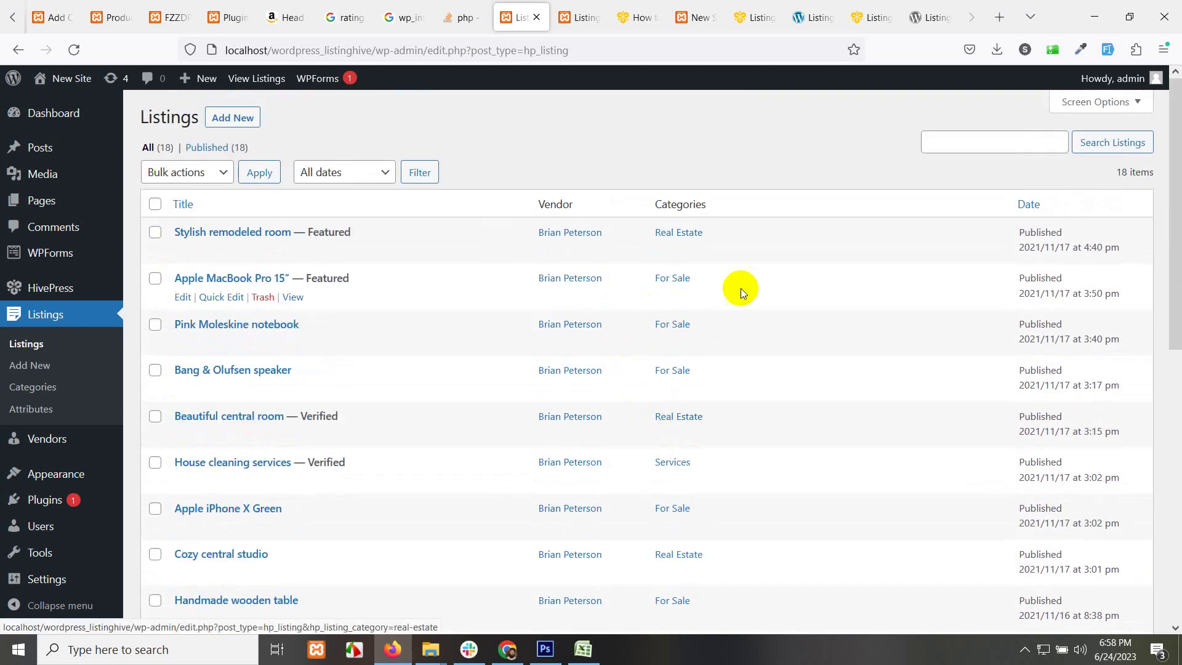